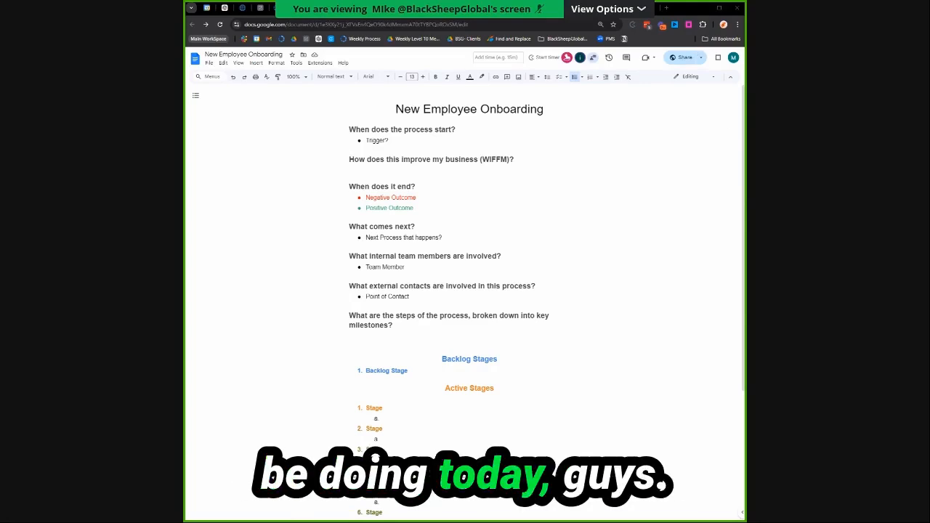
Replace the "Trigger?" placeholder under "When does the process start?" with "Once we have a new team member and a signed contract".
{"action": "left_click", "coordinate": [444, 133]}
{"action": "left_click", "coordinate": [414, 144]}
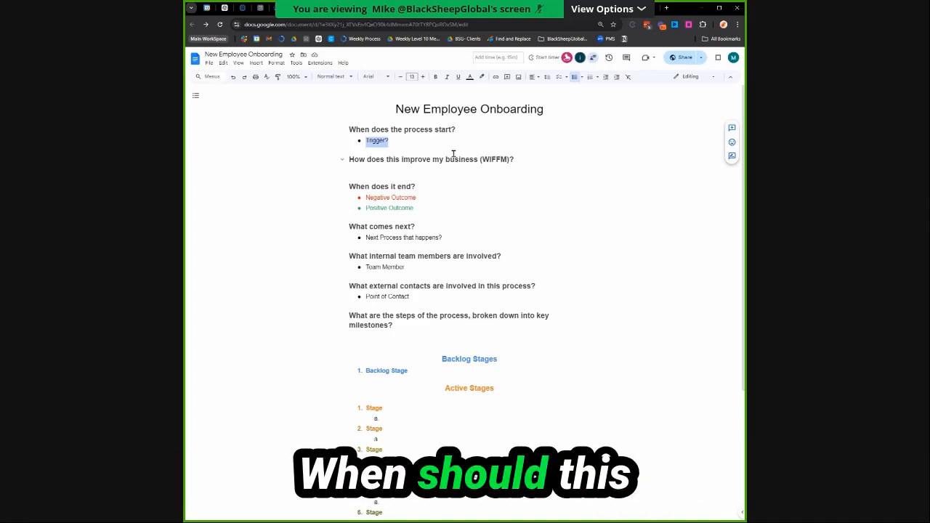
{"action": "key", "text": "BackSpace"}
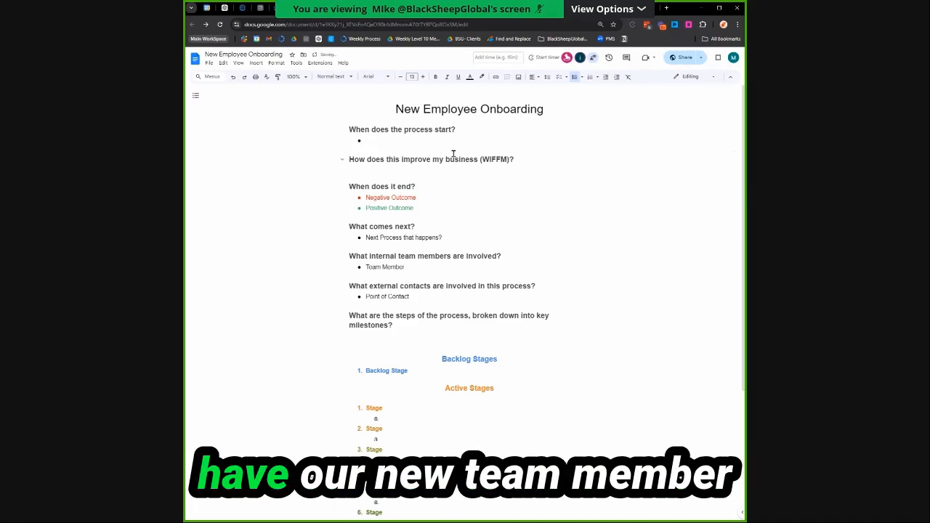
{"action": "type", "text": "Once we have a new tea"}
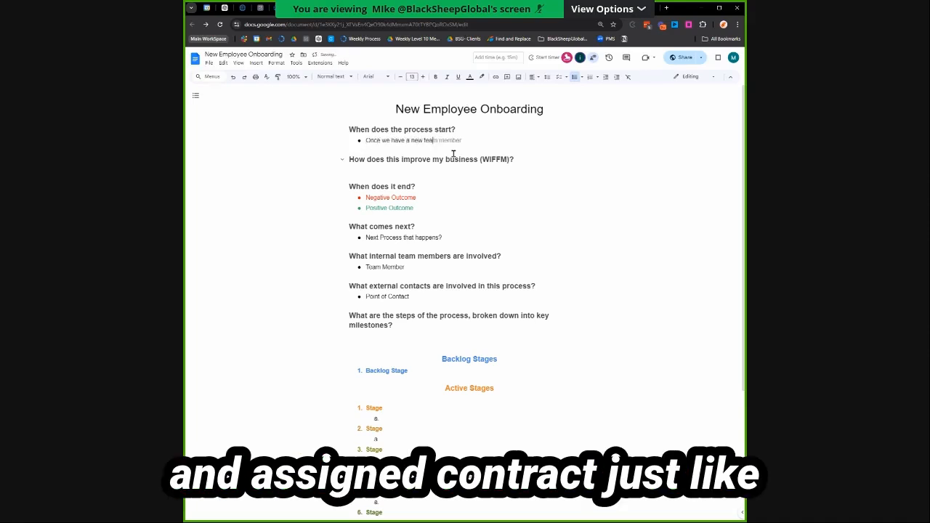
{"action": "type", "text": "m menber and a signed "}
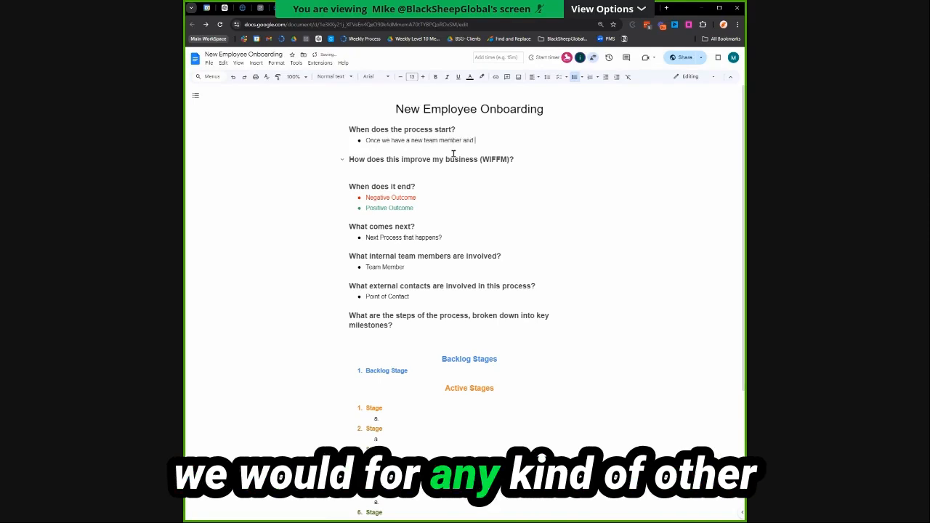
{"action": "type", "text": "contract"}
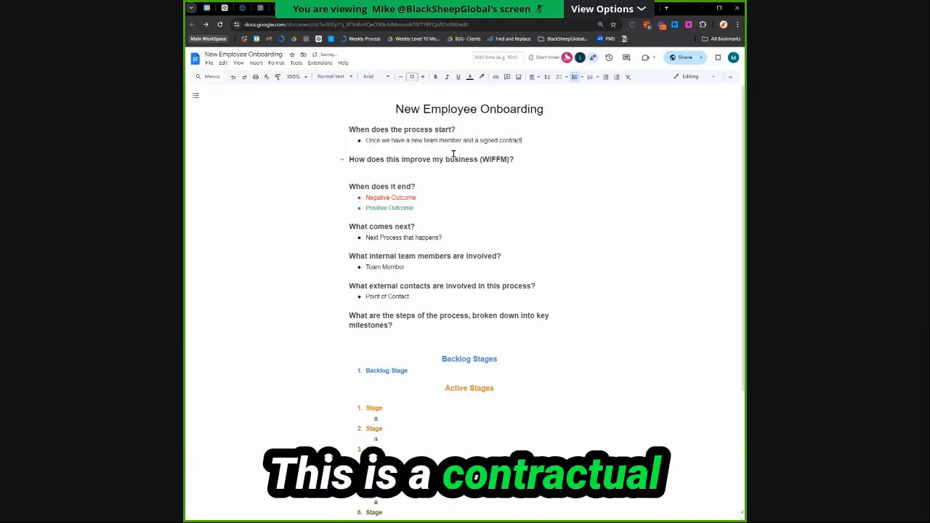
Add a 12-point bullet reading "Reduce errors" under the "How does this improve my business (WIFFM)?" heading.
{"action": "left_click", "coordinate": [530, 159]}
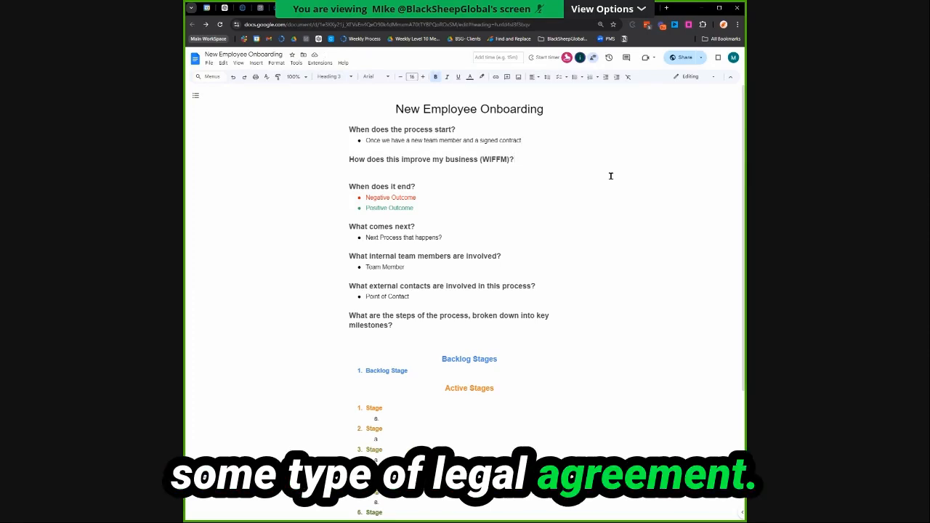
{"action": "key", "text": "Return"}
{"action": "key", "text": "ctrl+shift+8"}
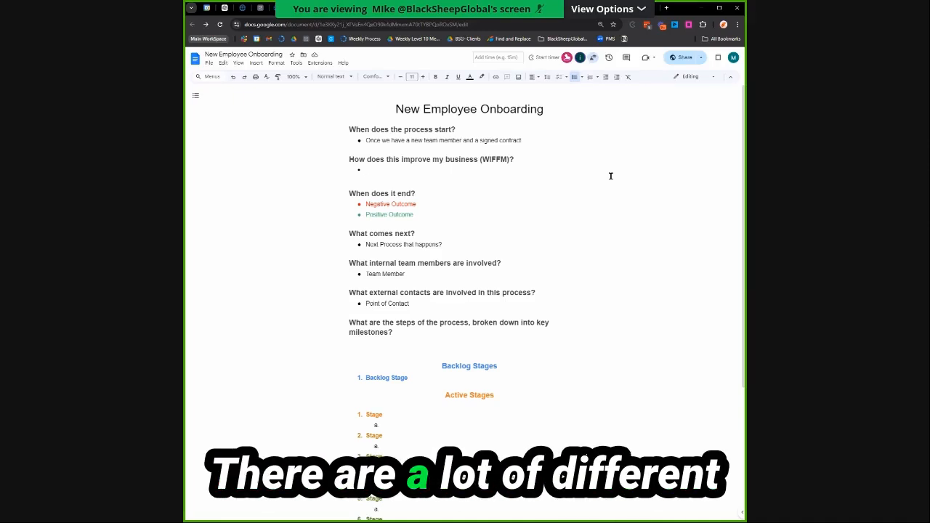
{"action": "left_click", "coordinate": [424, 77]}
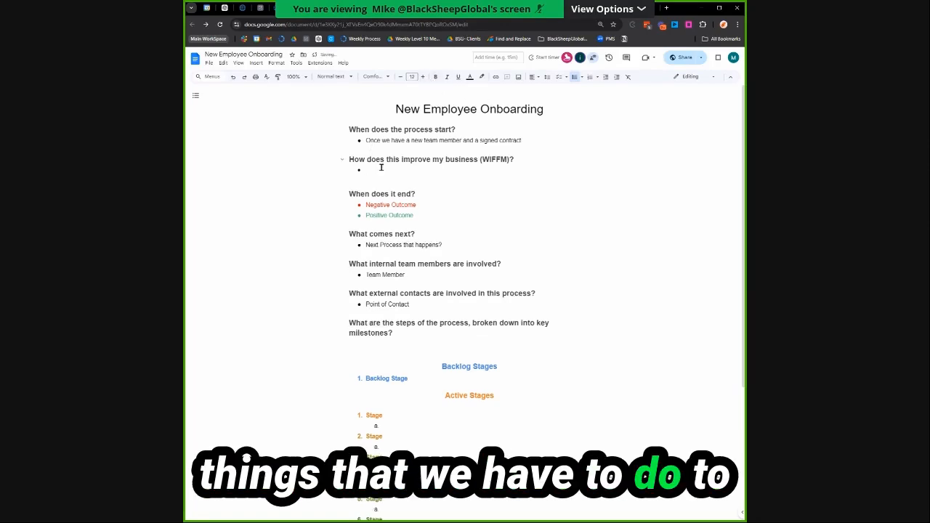
{"action": "type", "text": "Reduce erro"}
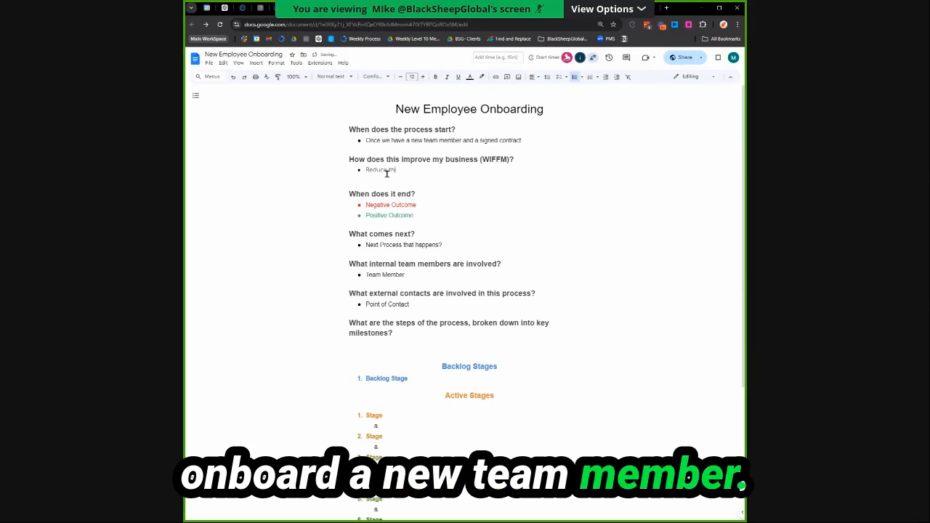
{"action": "type", "text": "rs"}
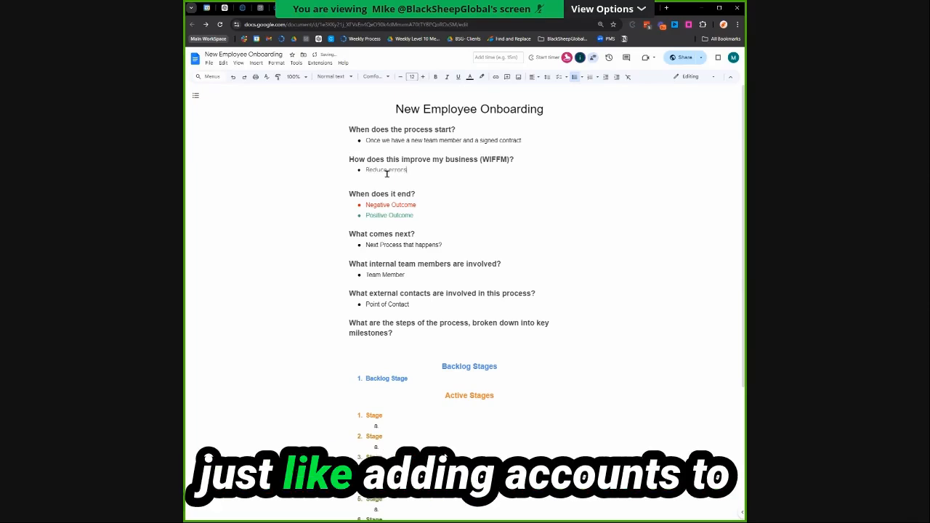
Change the font of the entire document to Arial.
{"action": "key", "text": "ctrl+a"}
{"action": "left_click", "coordinate": [380, 77]}
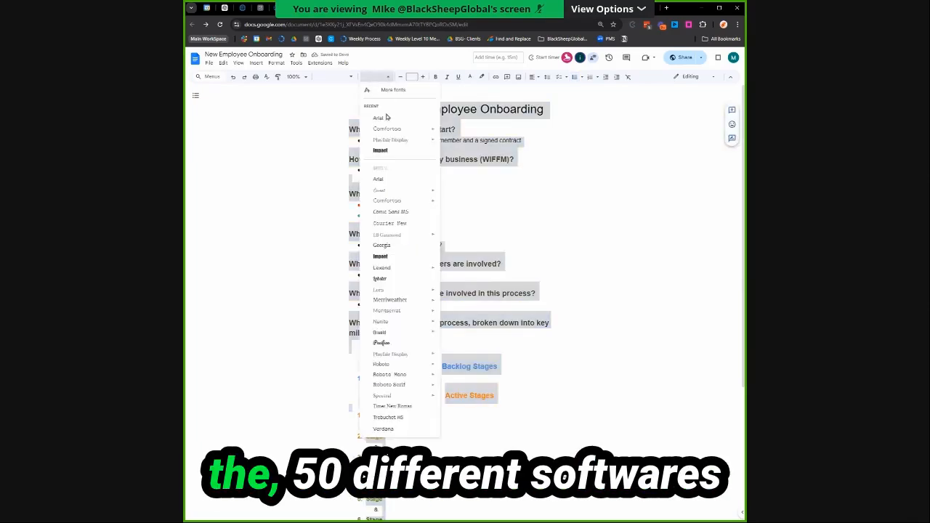
{"action": "left_click", "coordinate": [390, 120]}
Extend the "Reduce errors" bullet with the words "when it comes to".
{"action": "left_click", "coordinate": [414, 177]}
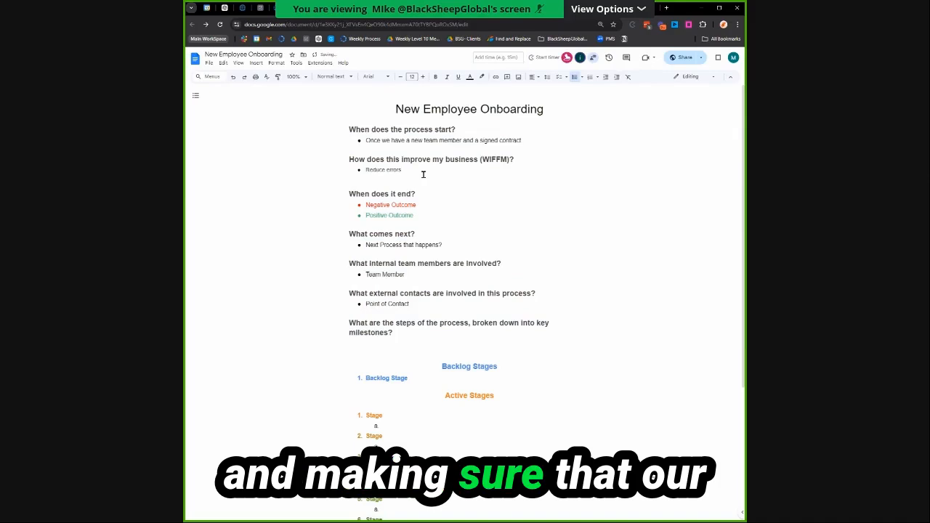
{"action": "type", "text": "when it comes to"}
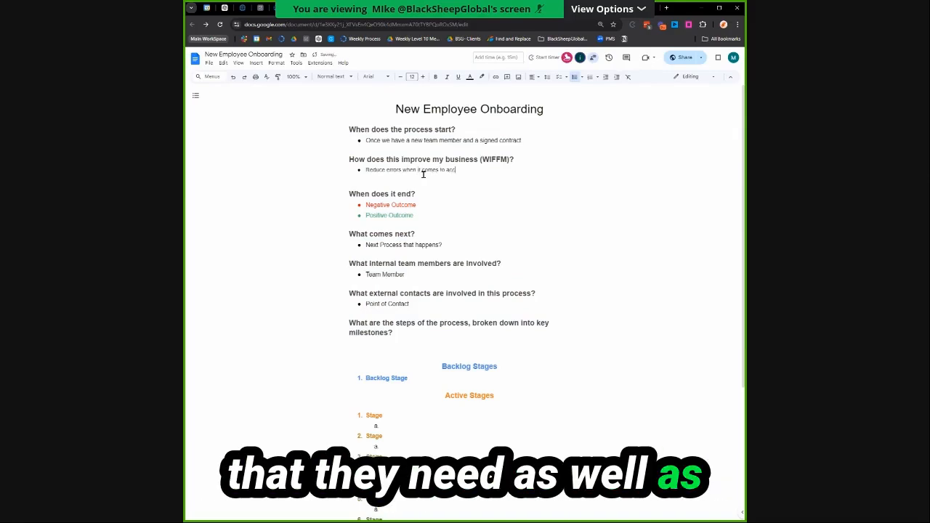
{"action": "key", "text": "Return"}
{"action": "key", "text": "BackSpace"}
{"action": "key", "text": "Return"}
{"action": "key", "text": "BackSpace"}
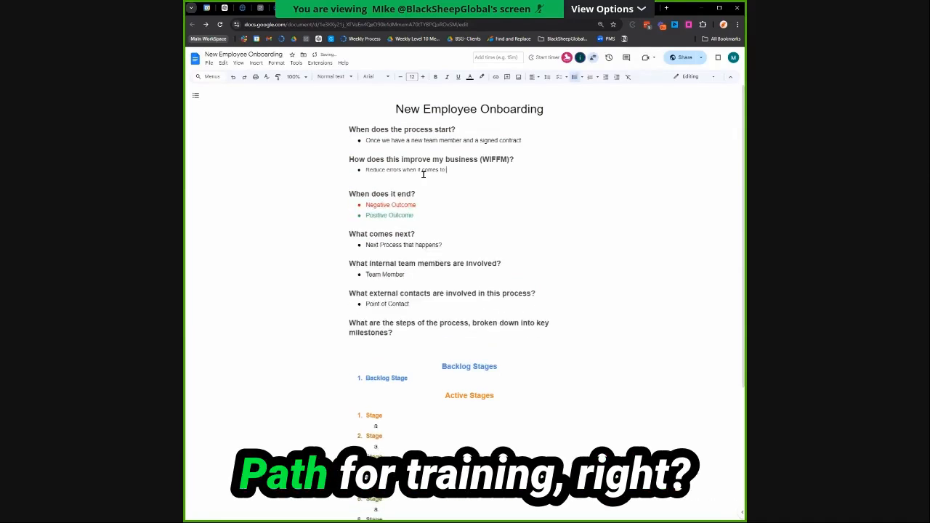
Add the sub-bullets "Access to the right software" and "Security safety" beneath the "Reduce errors" bullet.
{"action": "key", "text": "Return"}
{"action": "key", "text": "Tab"}
{"action": "type", "text": "Access "}
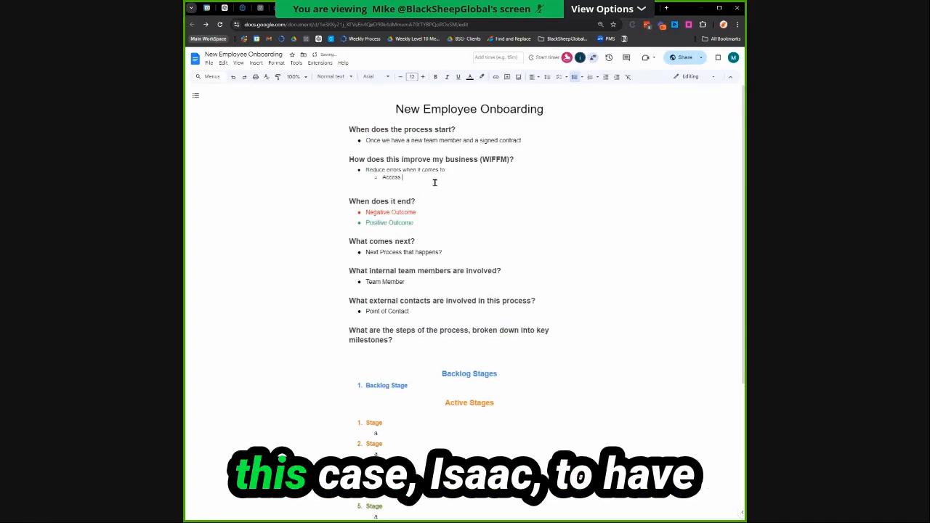
{"action": "type", "text": "to the right soft"}
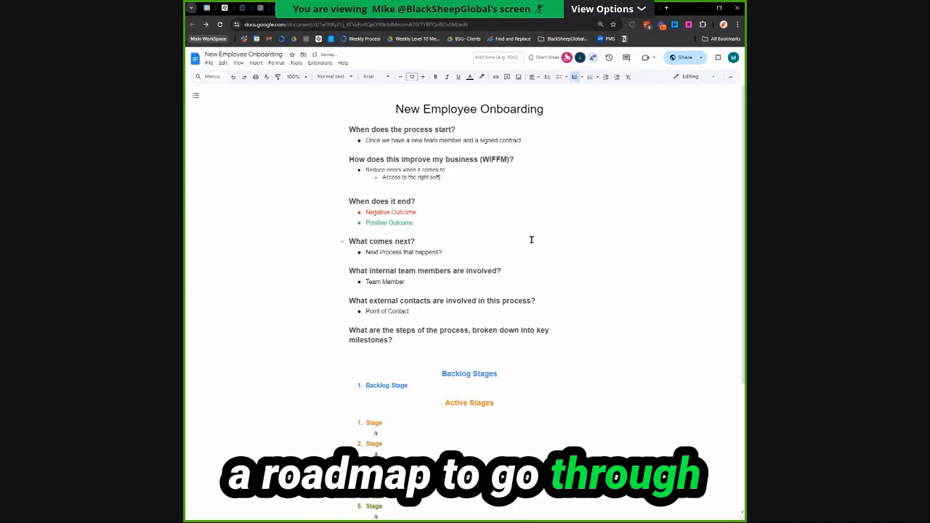
{"action": "type", "text": "ware"}
{"action": "key", "text": "Return"}
{"action": "type", "text": "Security "}
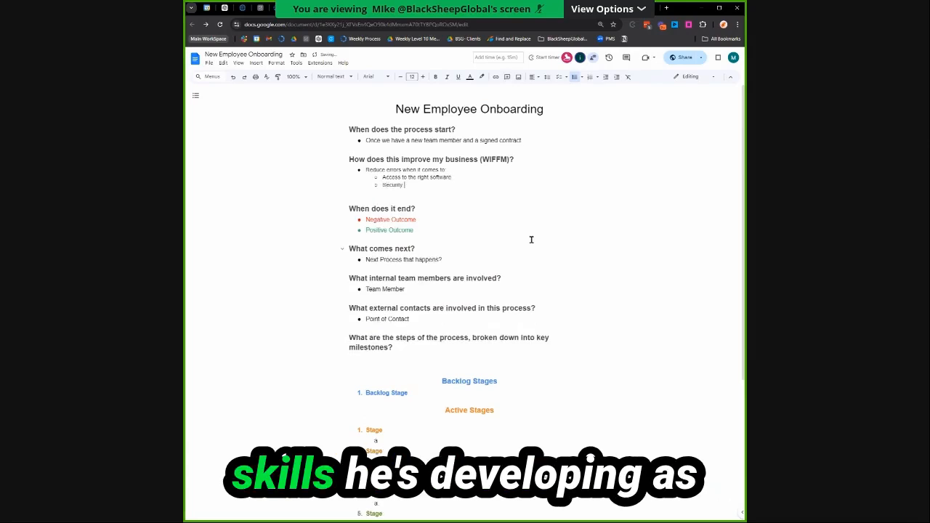
{"action": "type", "text": "safe"}
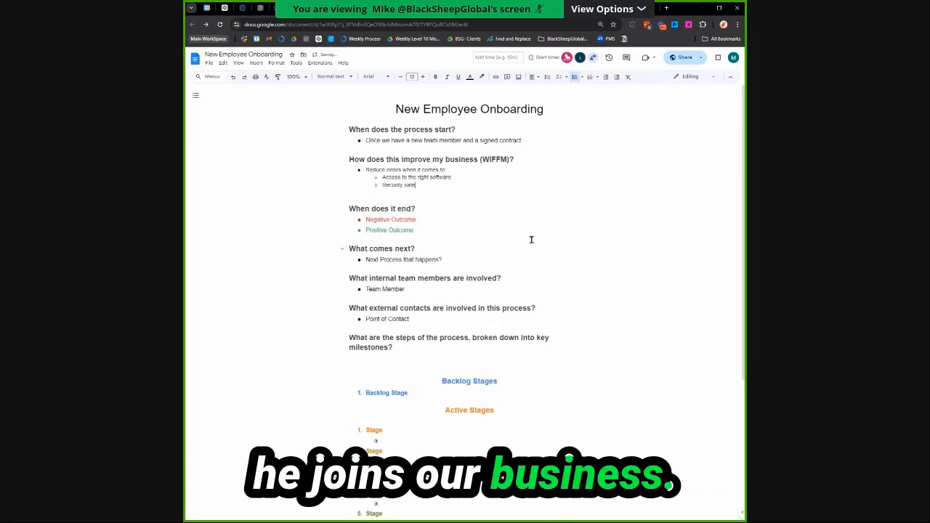
{"action": "type", "text": "ty"}
Add the main-level bullets "Create a garden path for education and training" and "Create a happy new employee experience (start off on the right foot!)".
{"action": "key", "text": "Return"}
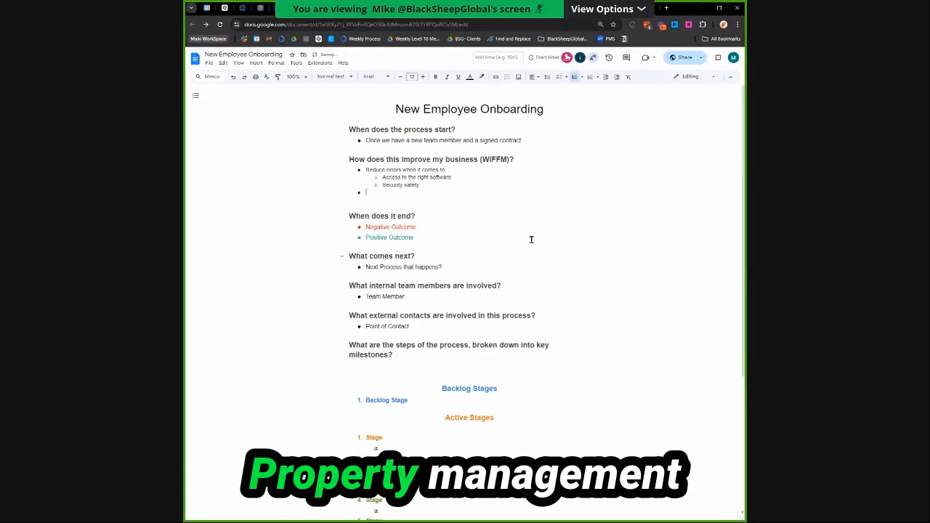
{"action": "type", "text": "Create a garden path for education and training"}
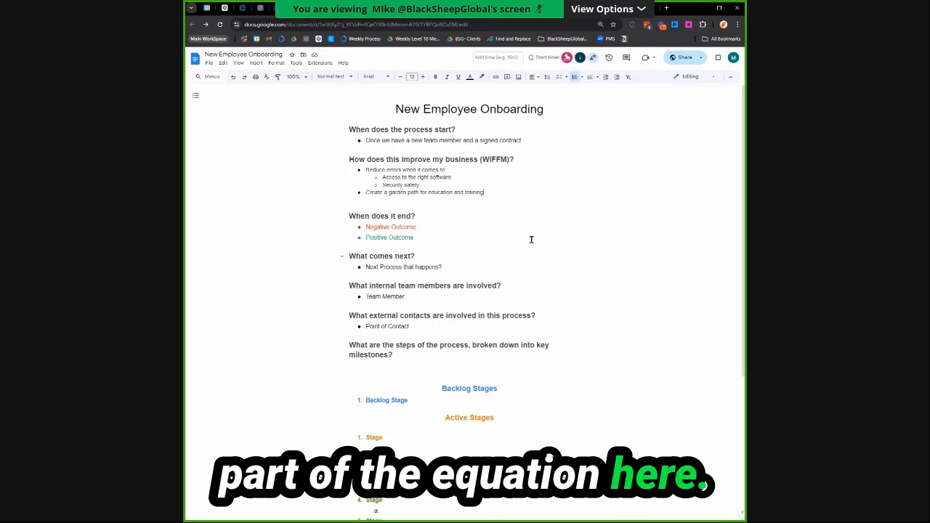
{"action": "key", "text": "Return"}
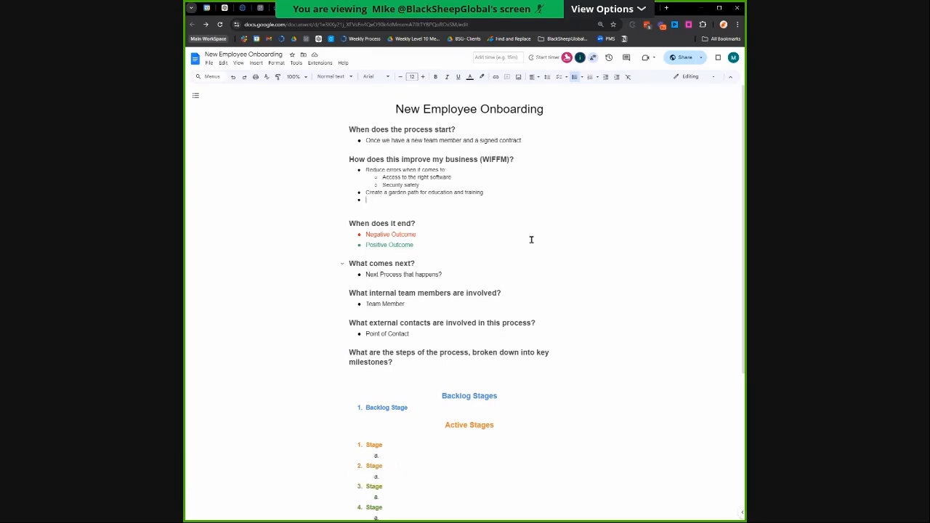
{"action": "type", "text": "reate a "}
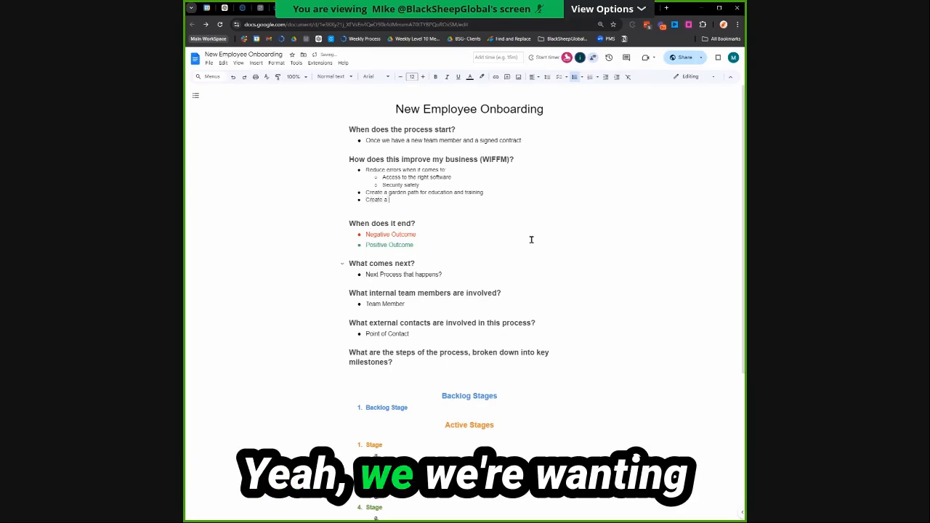
{"action": "type", "text": "happy new employ"}
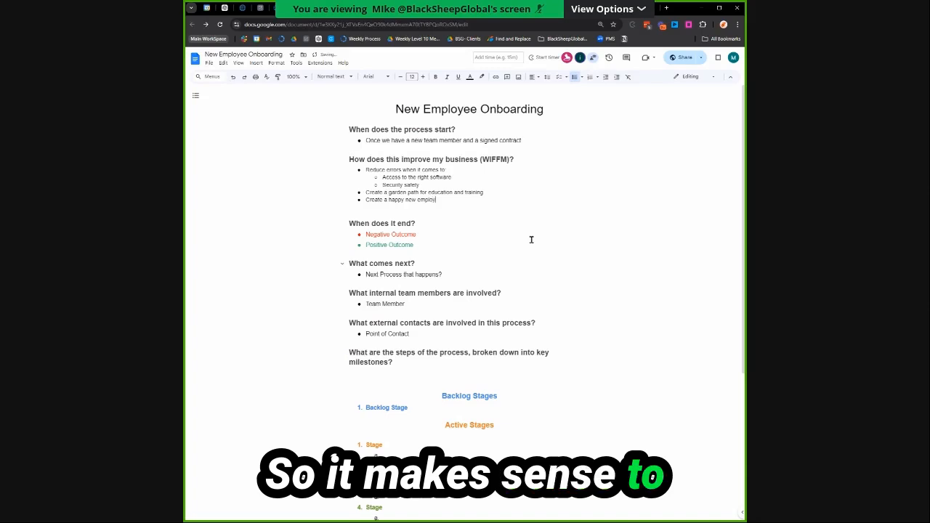
{"action": "type", "text": "ee experience "}
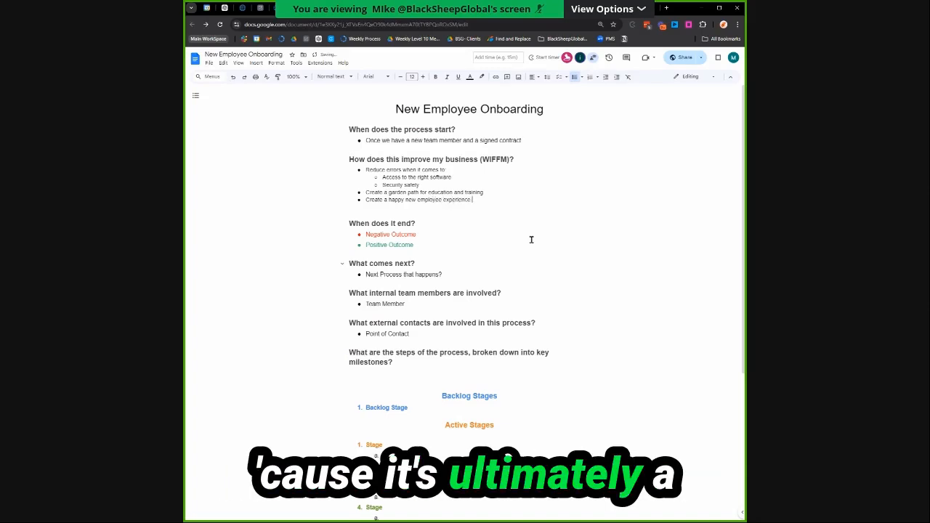
{"action": "type", "text": "(start off on"}
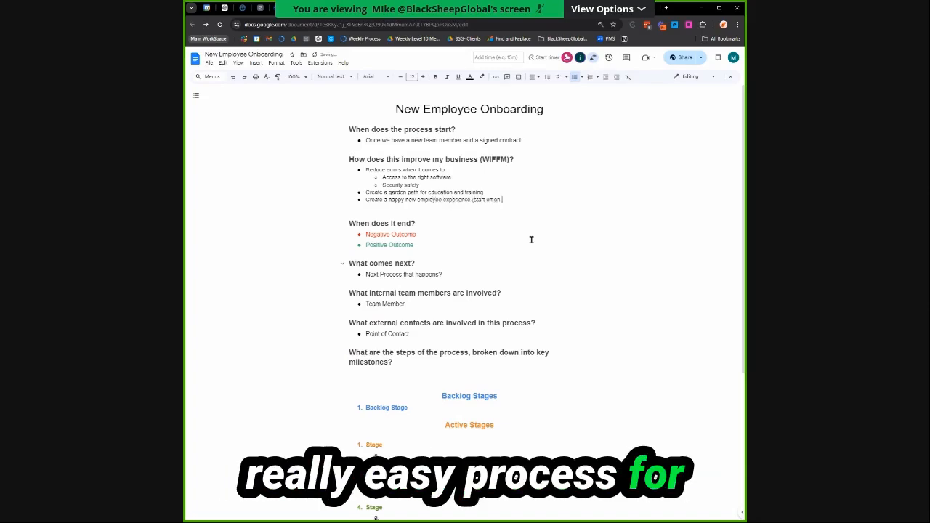
{"action": "type", "text": " the right foot!)"}
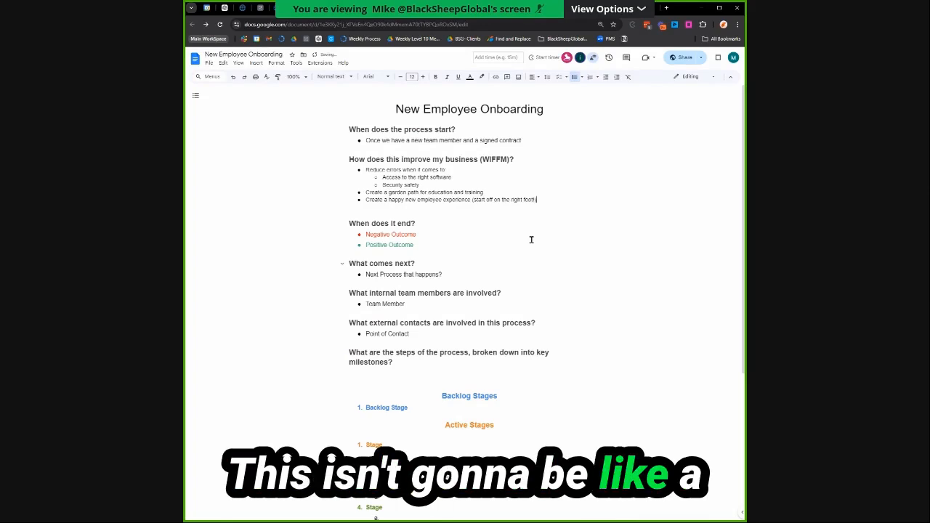
{"action": "key", "text": "Return"}
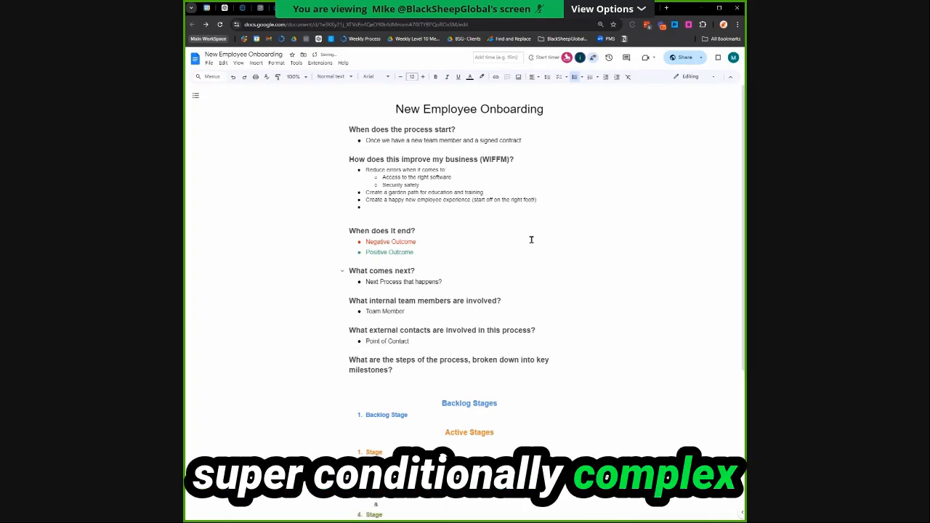
{"action": "key", "text": "BackSpace"}
{"action": "key", "text": "BackSpace"}
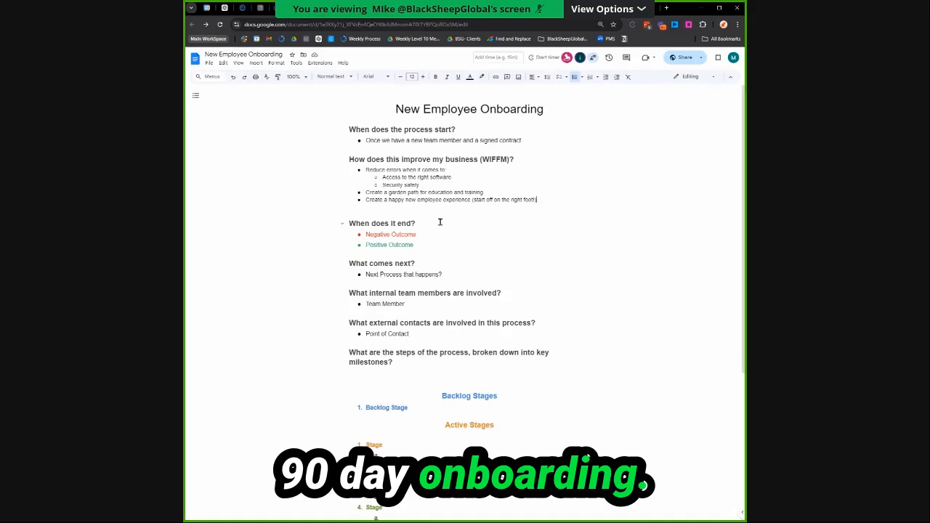
Add the main-level bullet "Two sides of this:" at the end of the business improvement list.
{"action": "key", "text": "Return"}
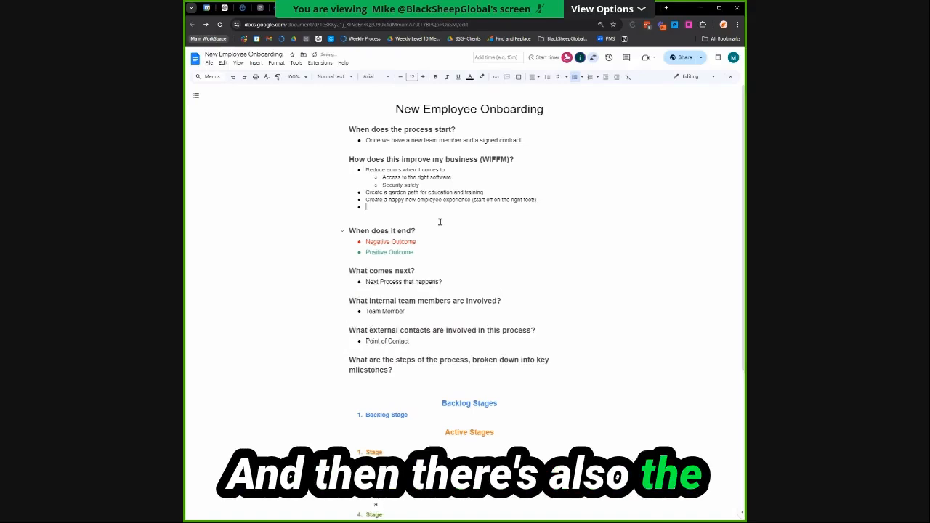
{"action": "type", "text": "Tea side"}
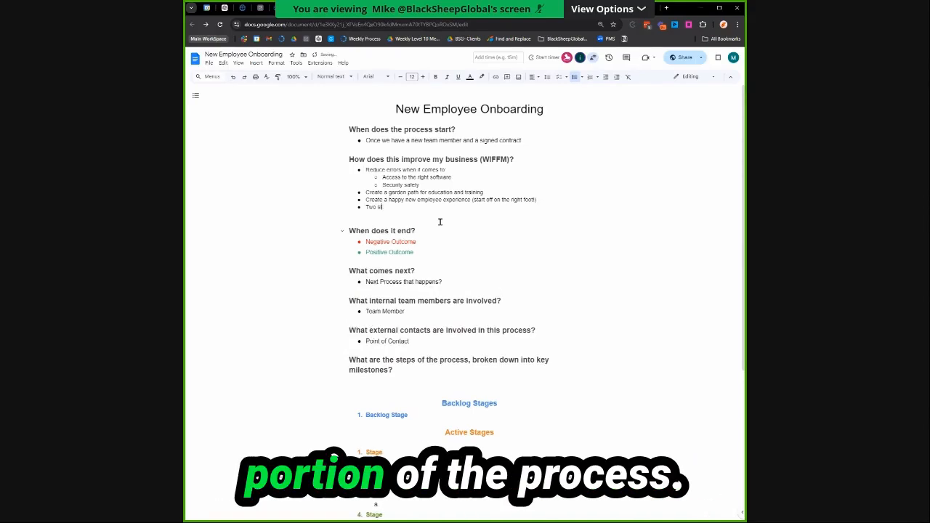
{"action": "type", "text": "s of this:"}
Add the sub-bullets "Internal HR area of accounts and right paperwork" and "External: Team member training and education" beneath "Two sides of this:".
{"action": "key", "text": "Return"}
{"action": "key", "text": "Tab"}
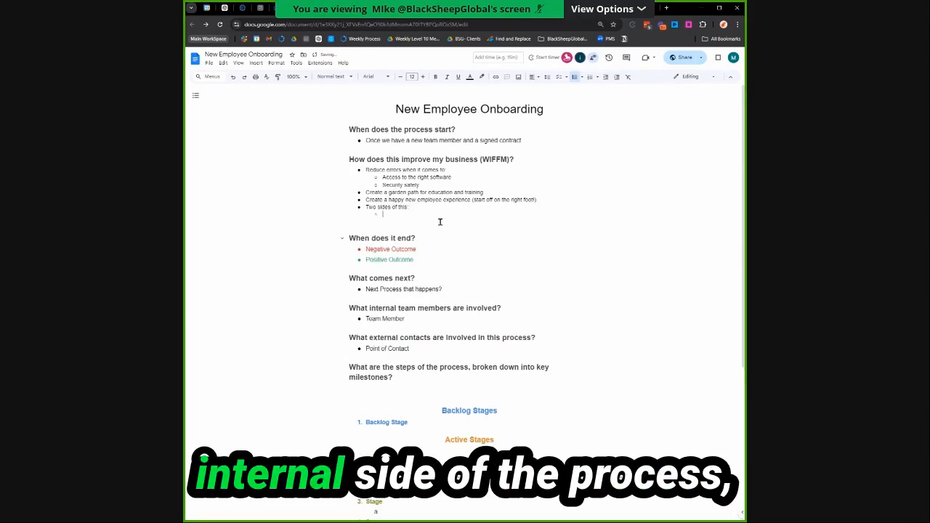
{"action": "type", "text": "Inte"}
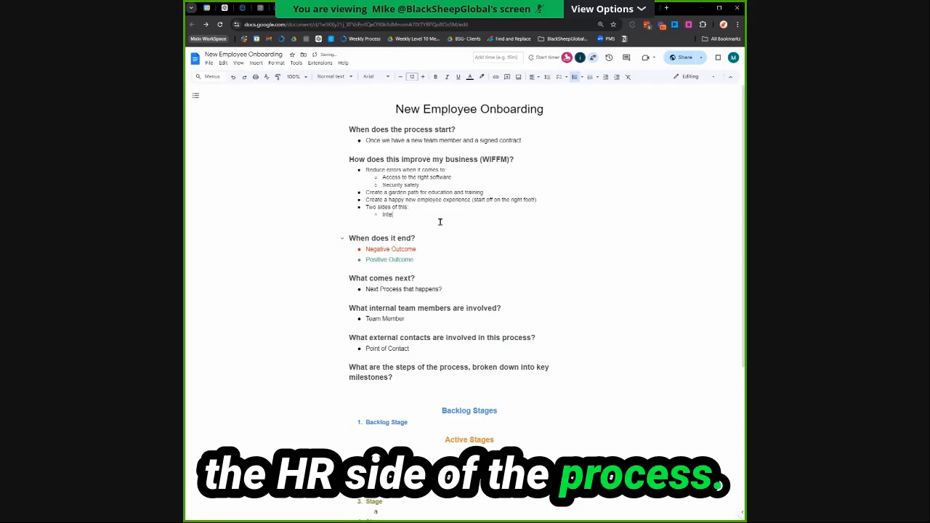
{"action": "type", "text": "rnal HR "}
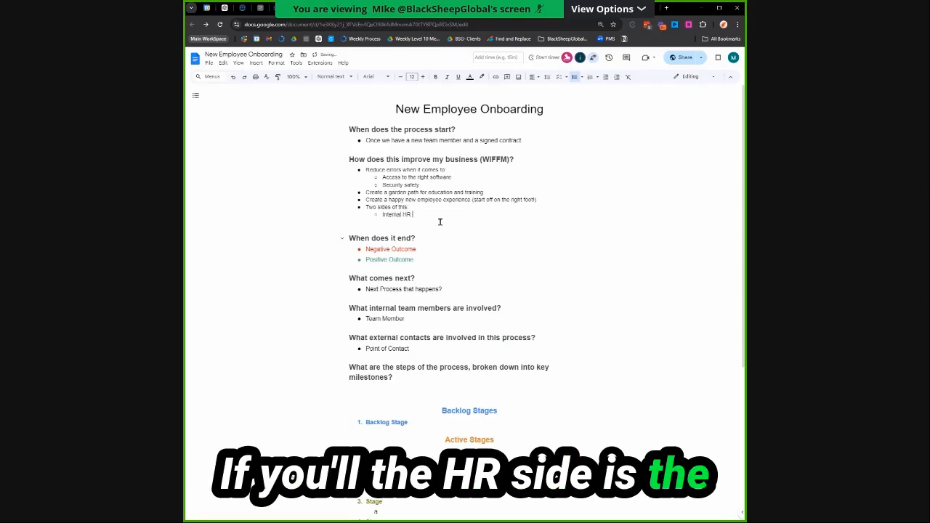
{"action": "type", "text": "area of a"}
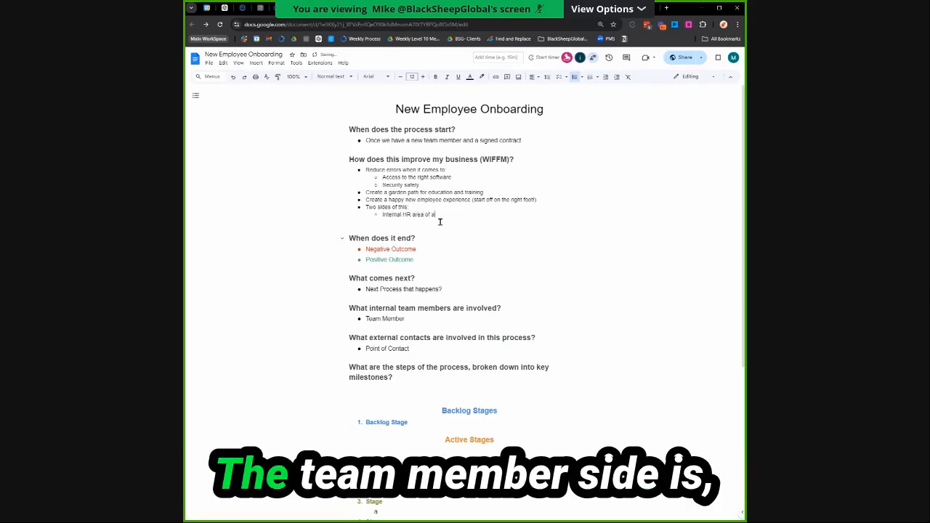
{"action": "type", "text": "ccounts and right paperwork"}
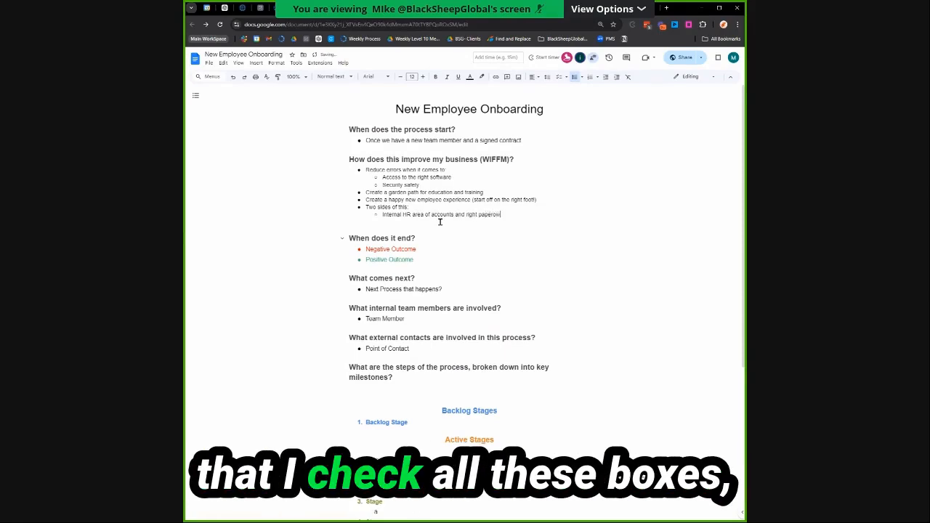
{"action": "key", "text": "Return"}
{"action": "type", "text": "Externa"}
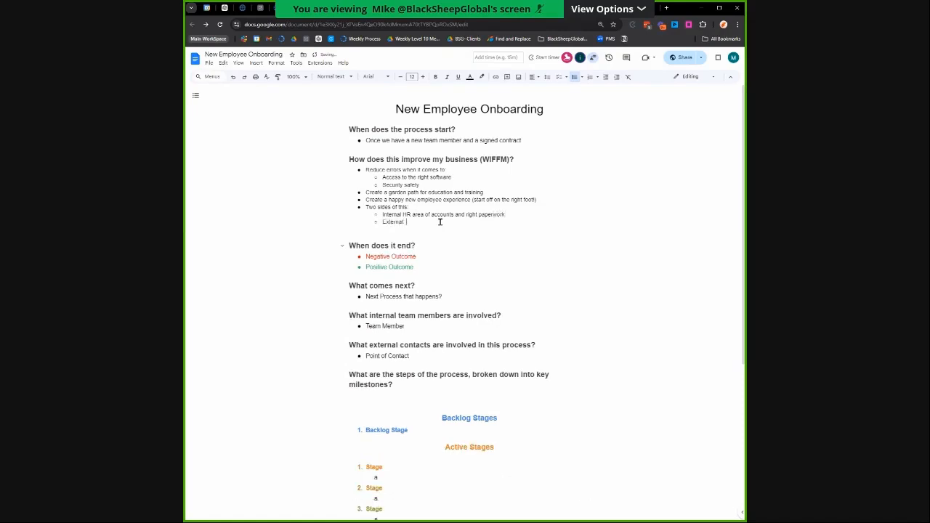
{"action": "type", "text": "l: Team member training and education"}
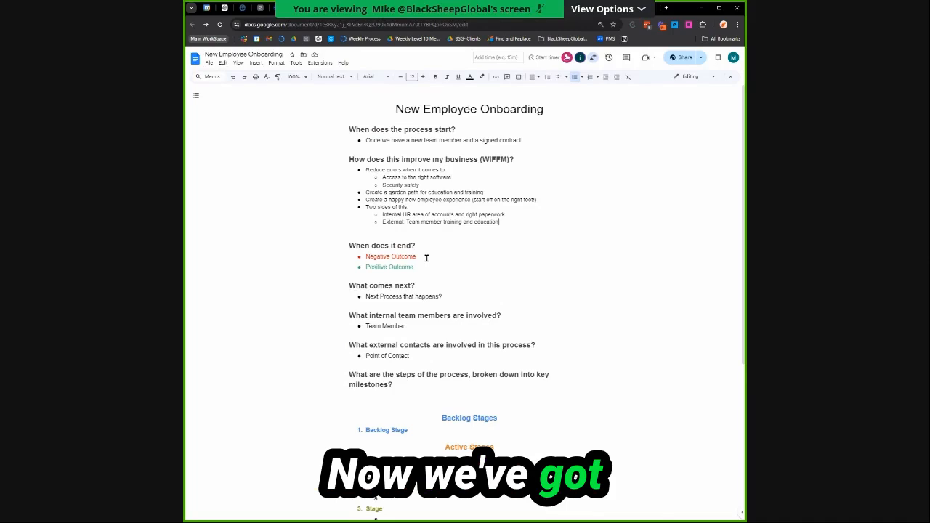
Replace the "Positive Outcome" placeholder under "When does it end?" with "90 Day onboarding successful!".
{"action": "left_click_drag", "start_coordinate": [426, 258], "coordinate": [369, 268]}
{"action": "left_click", "coordinate": [403, 260]}
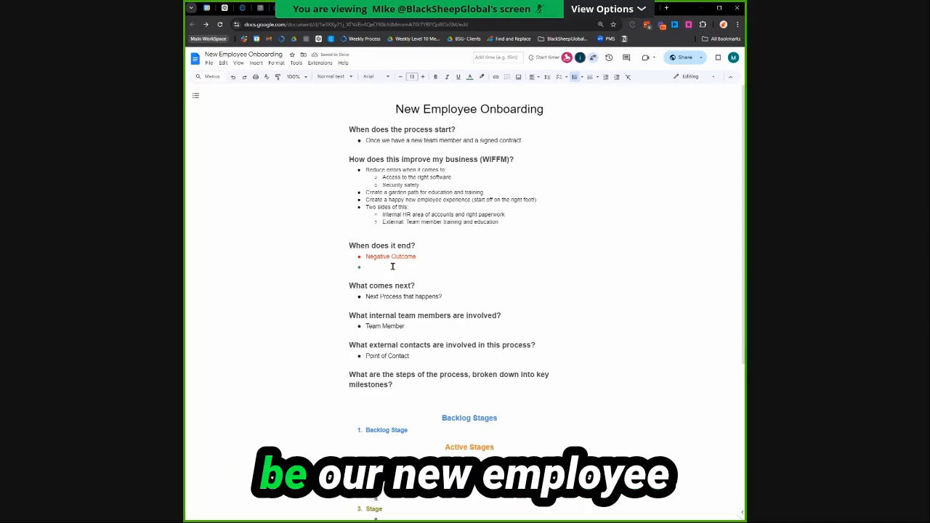
{"action": "type", "text": "Ne"}
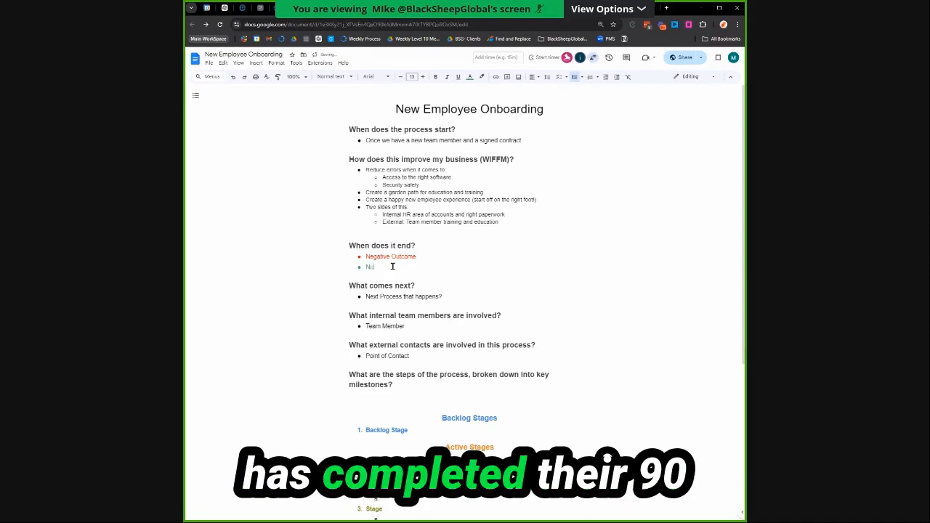
{"action": "type", "text": "w Emplo"}
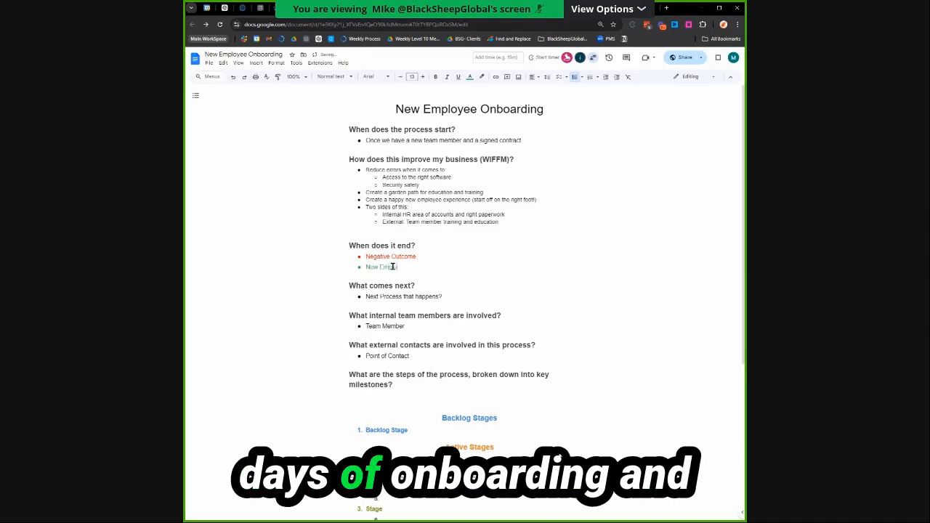
{"action": "type", "text": "90 Day"}
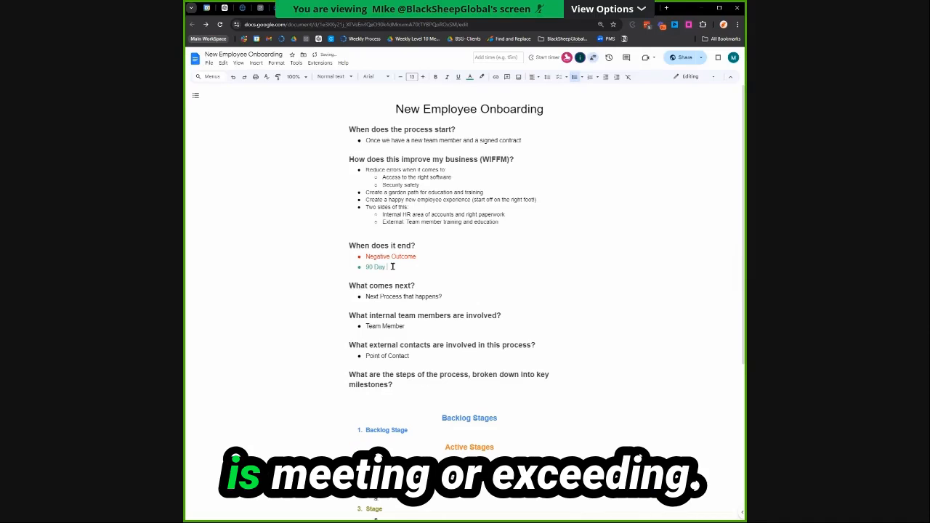
{"action": "type", "text": " onboarding successfull"}
Add the sub-bullet "Leading/exceeding expectations" beneath the 90-day onboarding outcome.
{"action": "key", "text": "Return"}
{"action": "key", "text": "Tab"}
{"action": "type", "text": "Leading/exce"}
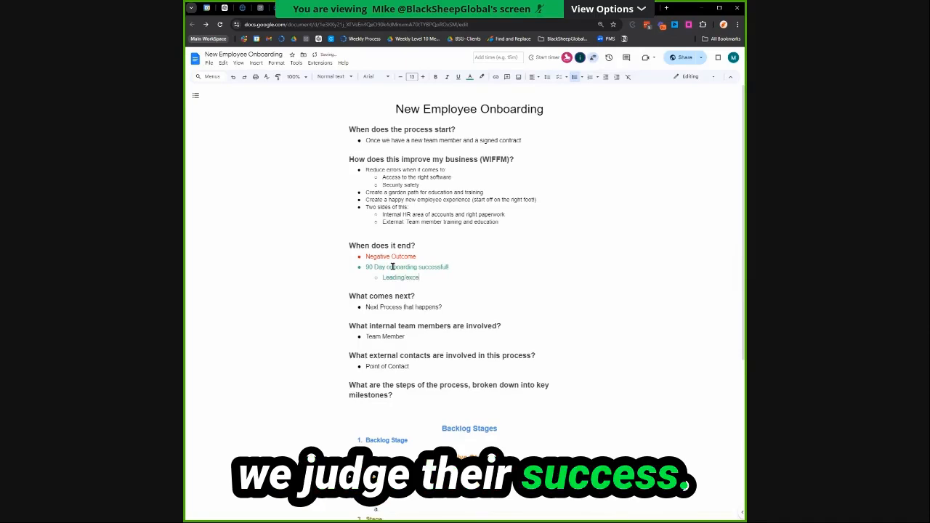
{"action": "type", "text": "edin"}
{"action": "key", "text": "Up"}
{"action": "key", "text": "Up"}
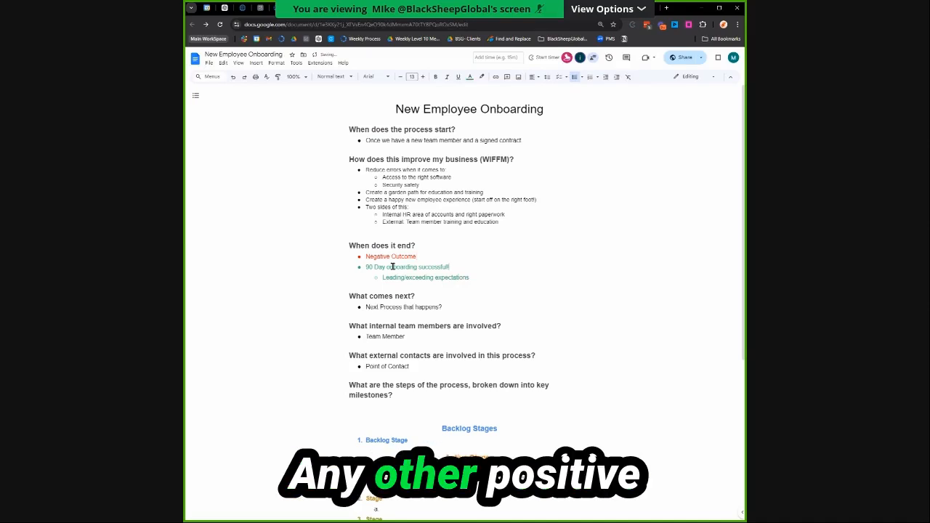
Add an empty main-level bullet beneath "Leading/exceeding expectations" for another positive outcome.
{"action": "key", "text": "Down"}
{"action": "key", "text": "Down"}
{"action": "key", "text": "Return"}
{"action": "key", "text": "shift+Tab"}
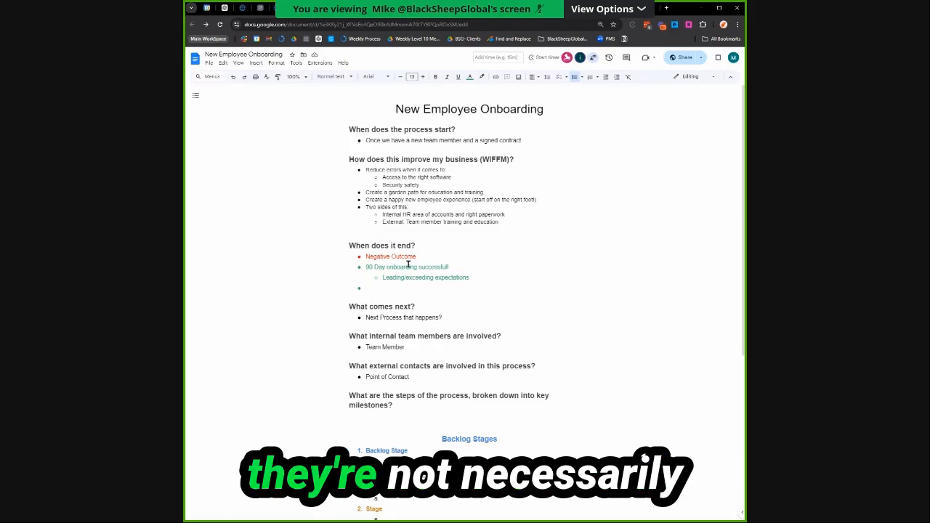
{"action": "type", "text": "90 Day Plan"}
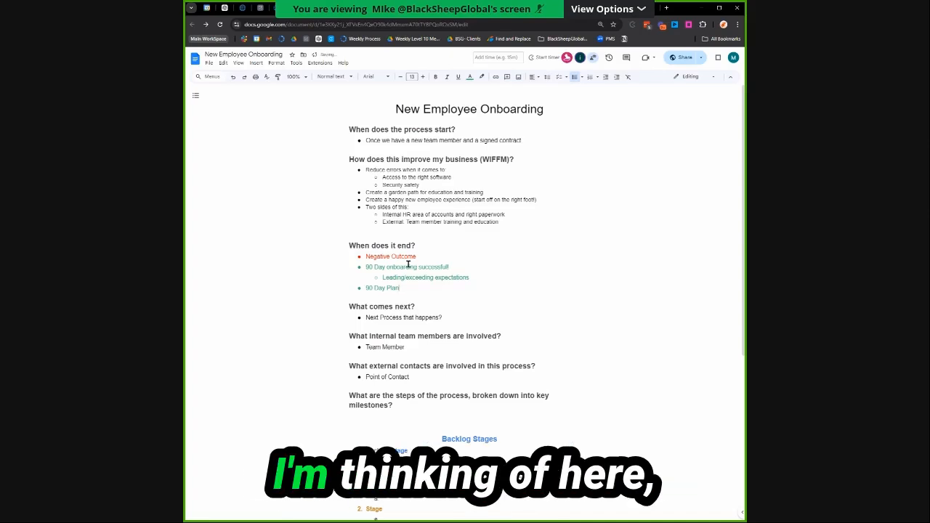
{"action": "key", "text": "shift+Home"}
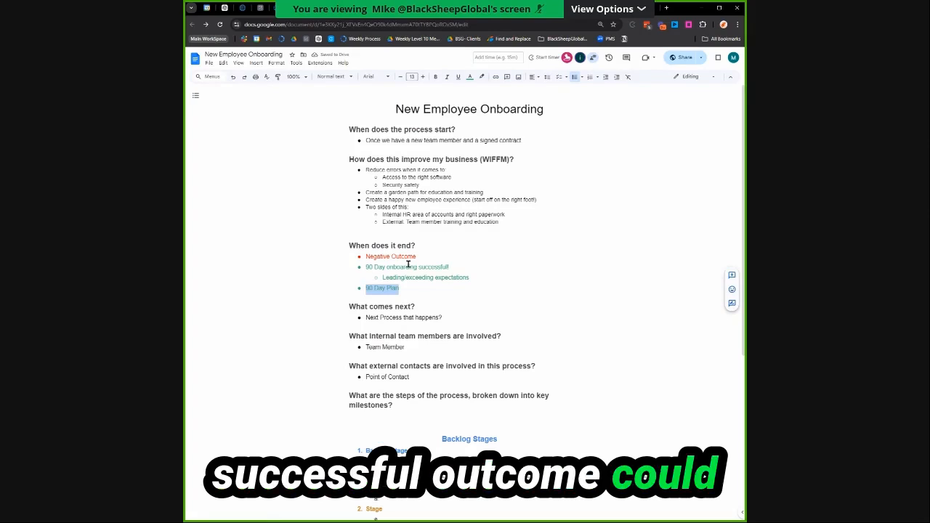
{"action": "key", "text": "BackSpace"}
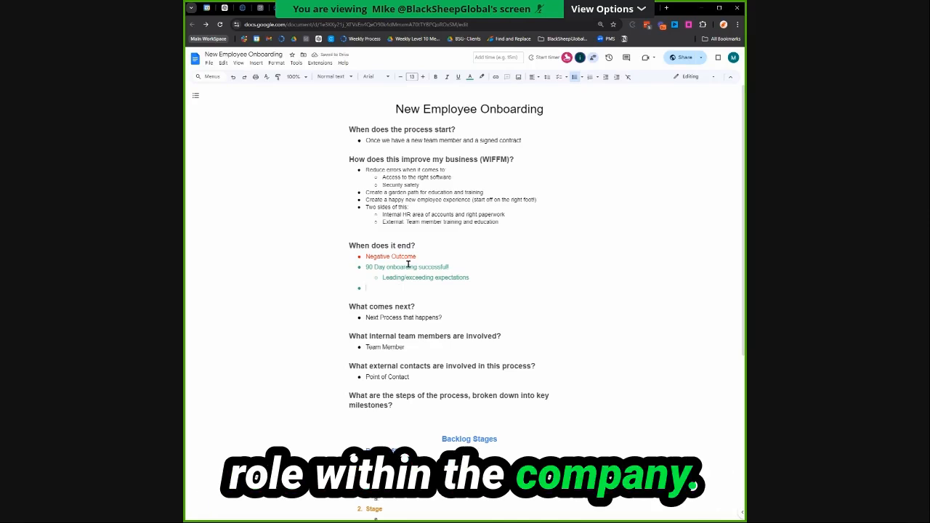
Enter "Transitioned to other role" in the empty green bullet as a second positive outcome.
{"action": "type", "text": "Transitioned to oth"}
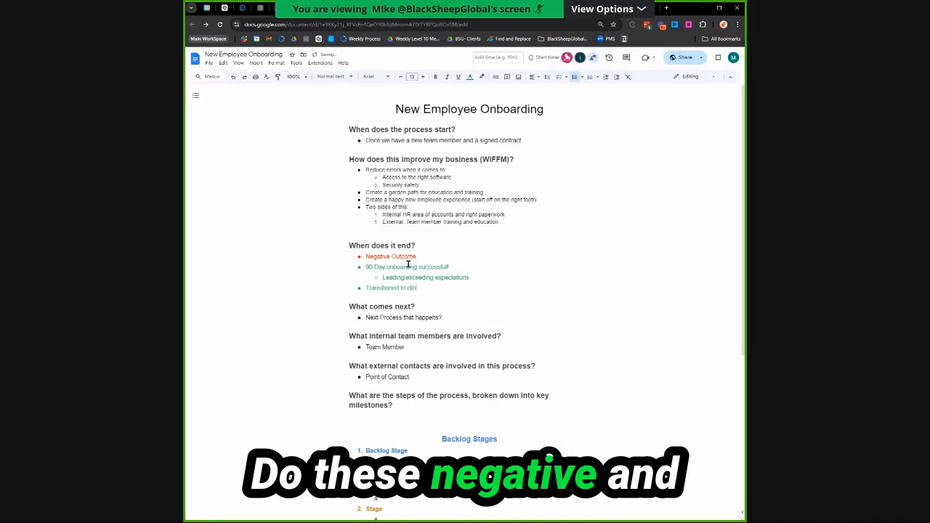
{"action": "type", "text": "er role"}
{"action": "left_click", "coordinate": [424, 258]}
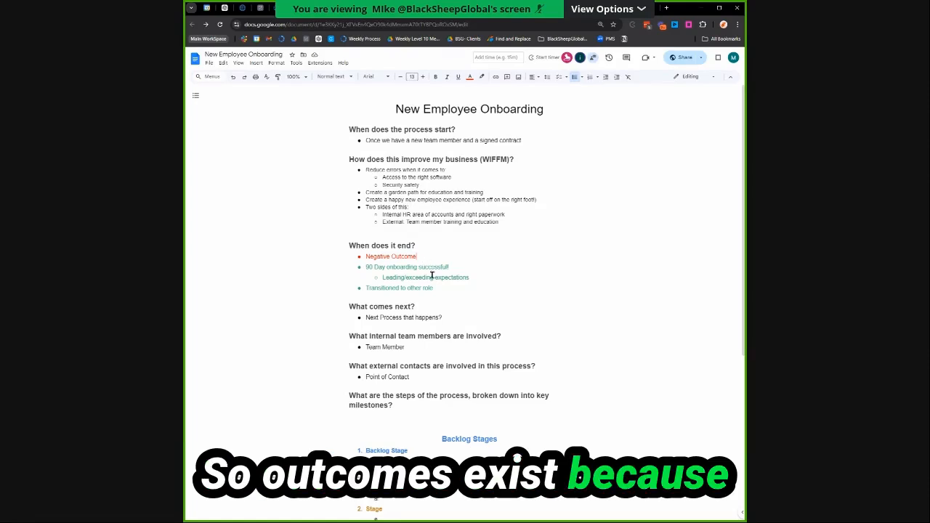
Change "other role" in the "Transitioned to" bullet to "another role/department".
{"action": "left_click", "coordinate": [433, 291]}
{"action": "key", "text": "ctrl+shift+Left"}
{"action": "key", "text": "ctrl+shift+Left"}
{"action": "type", "text": "another role/department"}
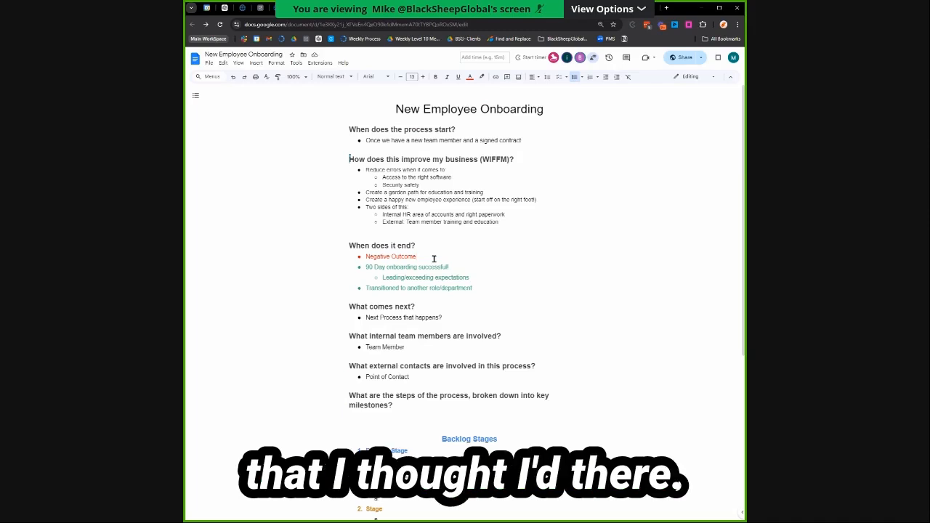
Replace the "Negative Outcome" placeholder under "When does it end?" with "Not a good fit".
{"action": "triple_click", "coordinate": [434, 260]}
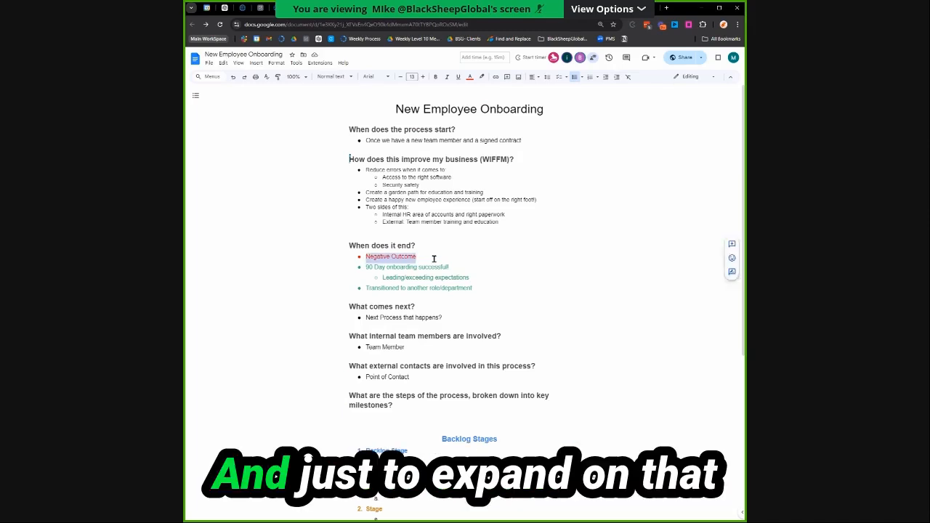
{"action": "key", "text": "BackSpace"}
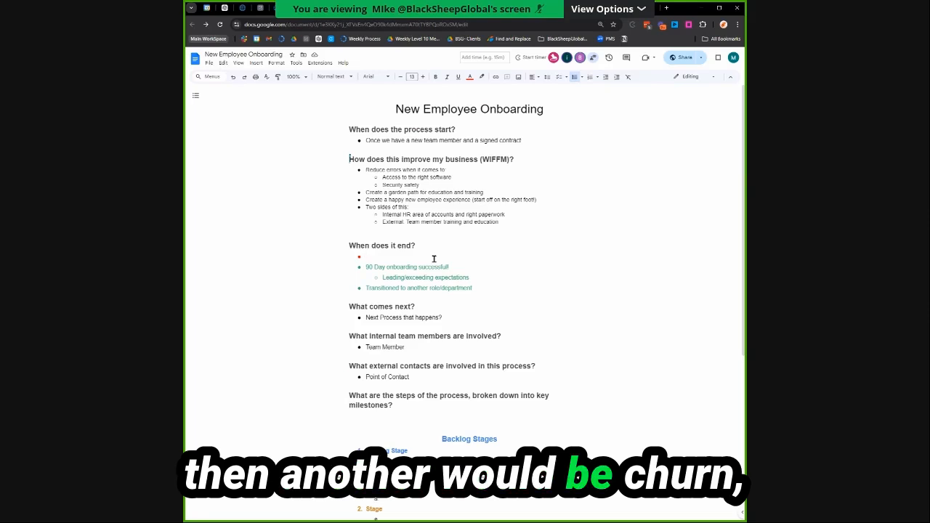
{"action": "type", "text": "ot a good fit"}
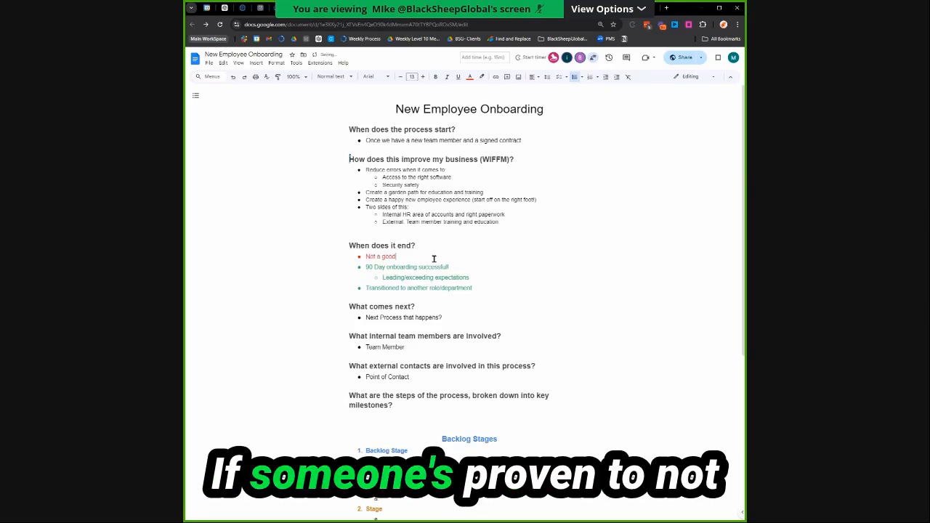
Add a second negative outcome bullet reading "Employee churn - Left before Completion" beneath "Not a good fit".
{"action": "key", "text": "Return"}
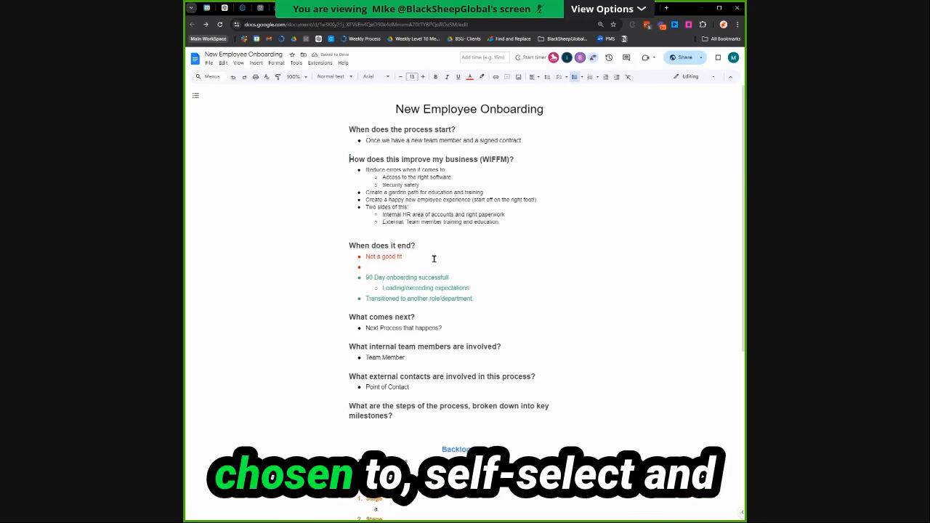
{"action": "type", "text": "E"}
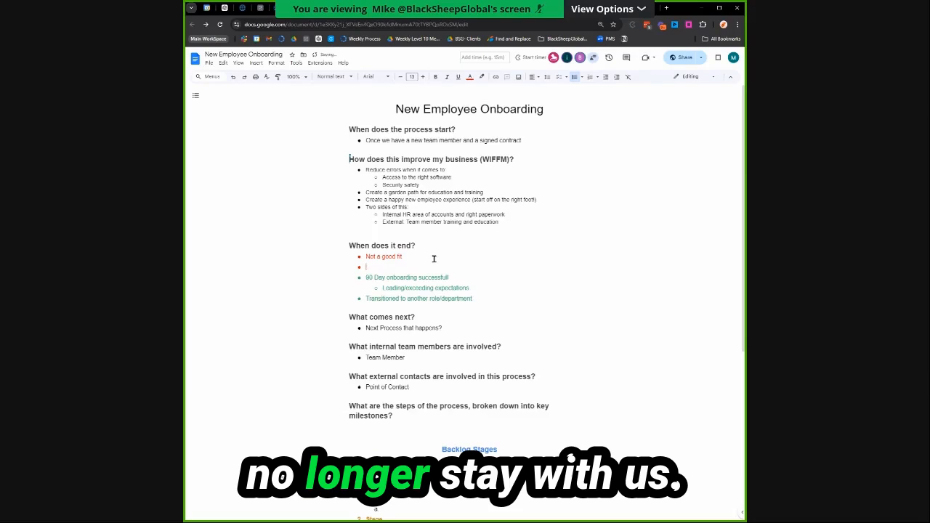
{"action": "key", "text": "BackSpace"}
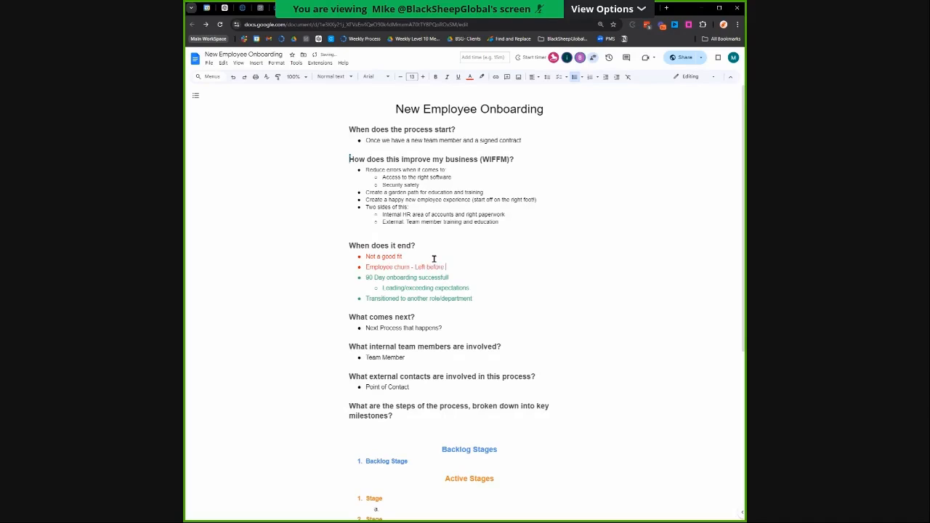
{"action": "type", "text": "tion"}
Replace the placeholder bullet under "What comes next?" with "Quarterly Review Process!".
{"action": "scroll", "coordinate": [536, 266], "scroll_direction": "down", "scroll_amount": 1}
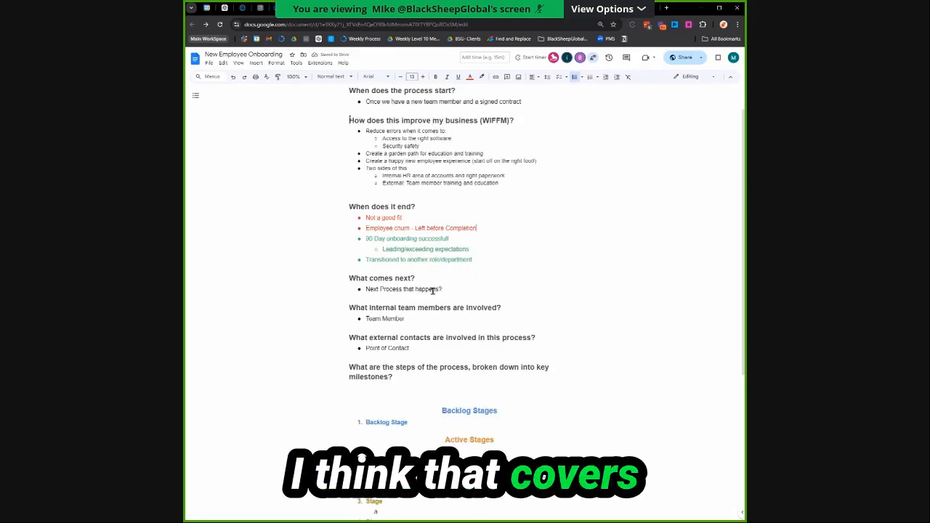
{"action": "left_click_drag", "start_coordinate": [362, 293], "coordinate": [441, 290]}
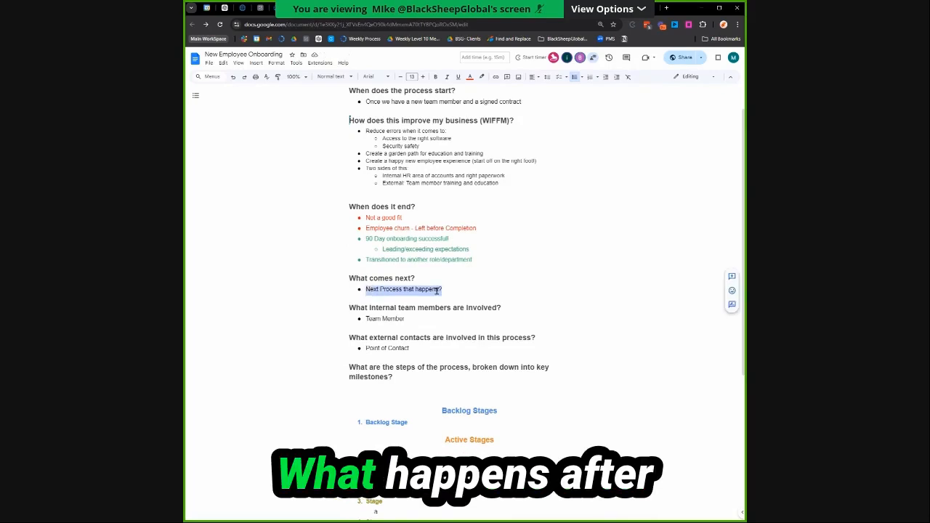
{"action": "key", "text": "BackSpace"}
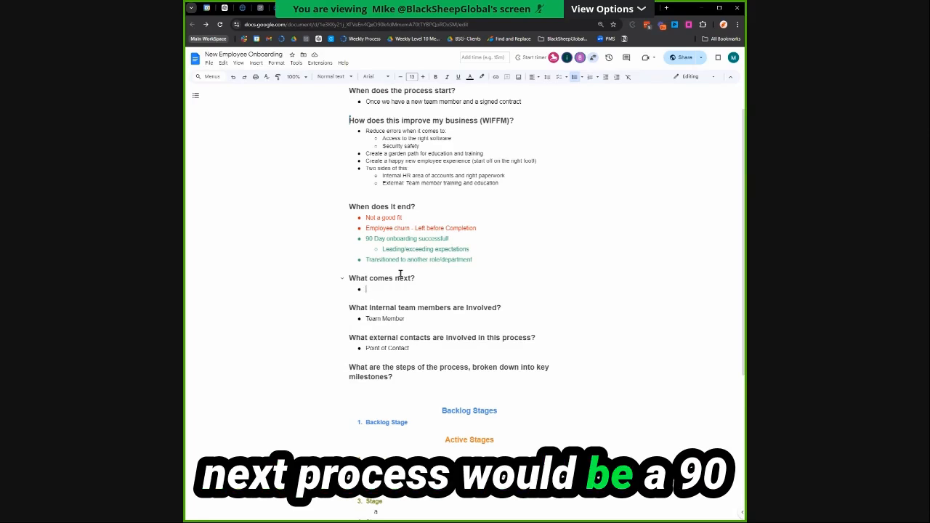
{"action": "type", "text": "Quarterly Review Process"}
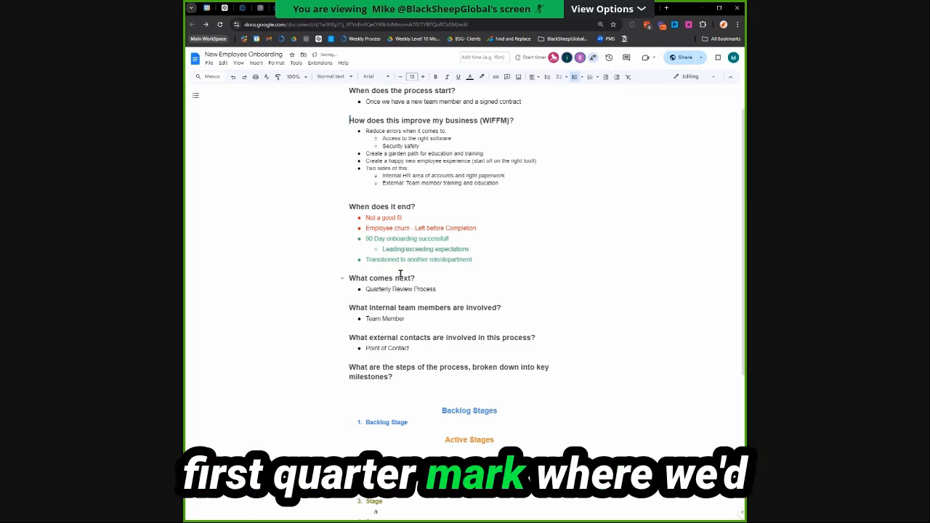
{"action": "type", "text": "!"}
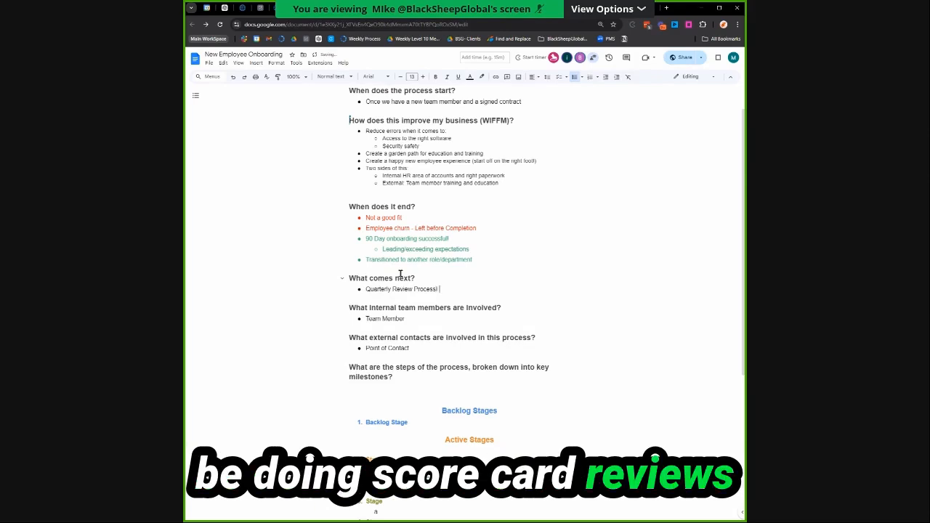
Add the sub-bullets "Scorecard review" and "Expectations review" beneath "Quarterly Review Process!".
{"action": "key", "text": "Return"}
{"action": "key", "text": "Tab"}
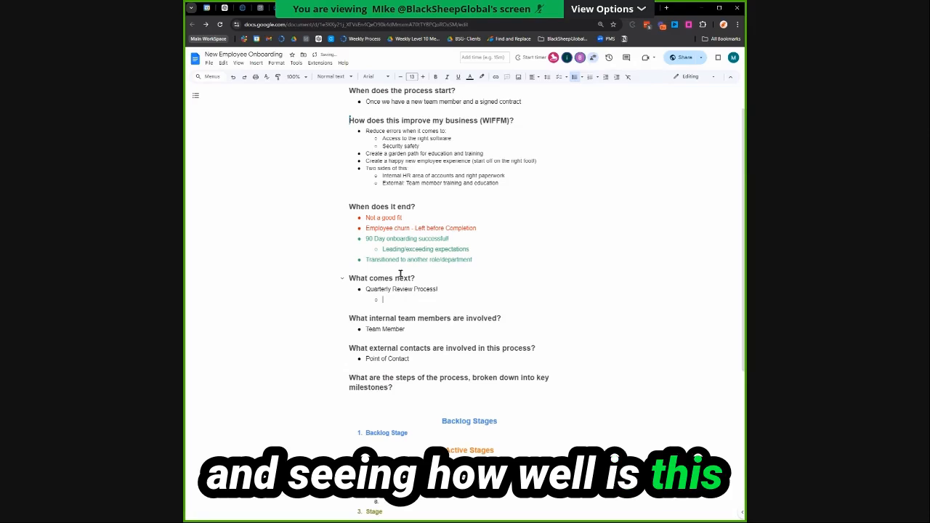
{"action": "type", "text": "Scorecard evie"}
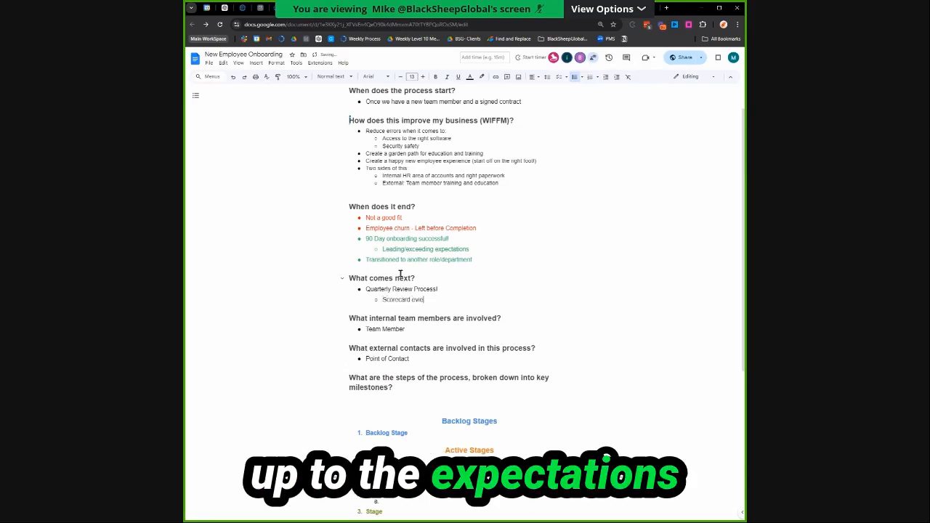
{"action": "key", "text": "BackSpace"}
{"action": "key", "text": "BackSpace"}
{"action": "key", "text": "BackSpace"}
{"action": "key", "text": "BackSpace"}
{"action": "type", "text": "review"}
{"action": "key", "text": "Return"}
{"action": "type", "text": "Expecta"}
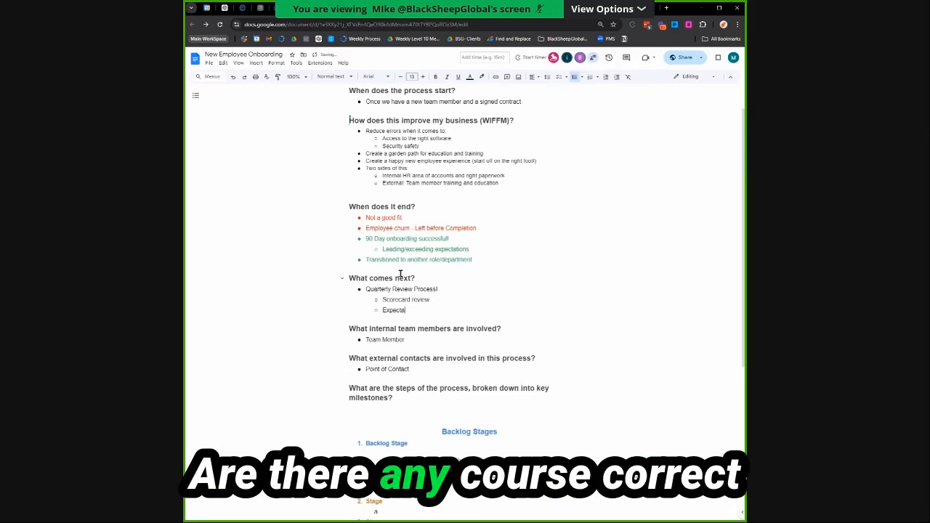
{"action": "type", "text": "tions review"}
Extend the Quarterly Review sub-list with "Realignment", "Opportunity for growth" and "Star player!?".
{"action": "key", "text": "Return"}
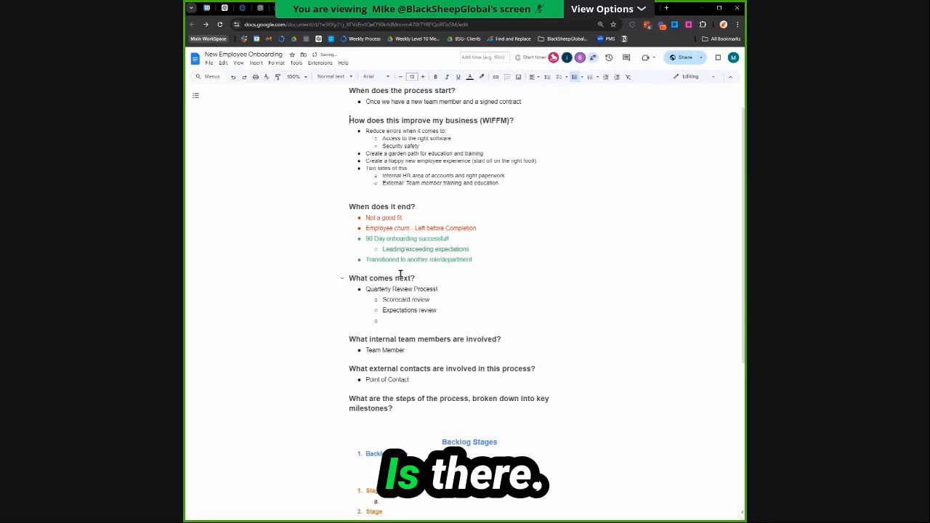
{"action": "type", "text": "realignment"}
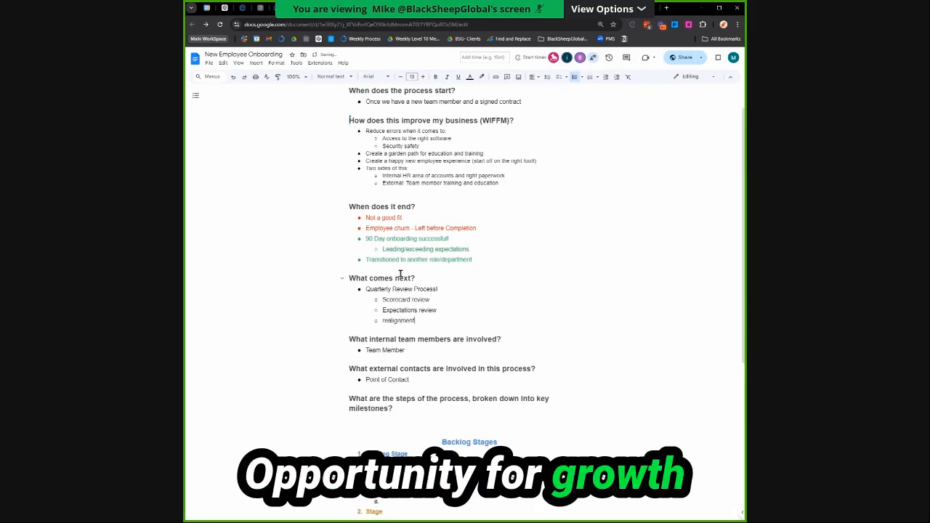
{"action": "key", "text": "Return"}
{"action": "type", "text": "oppo"}
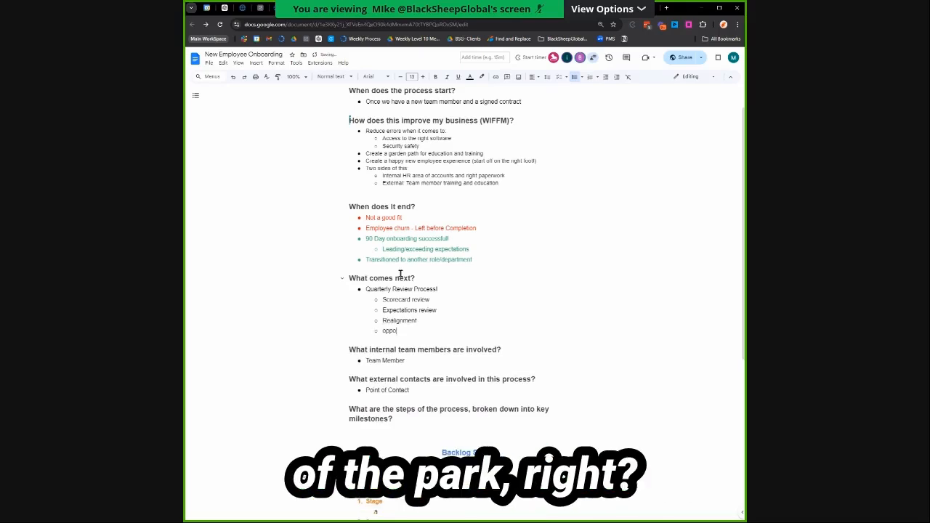
{"action": "type", "text": "rtunity for growth"}
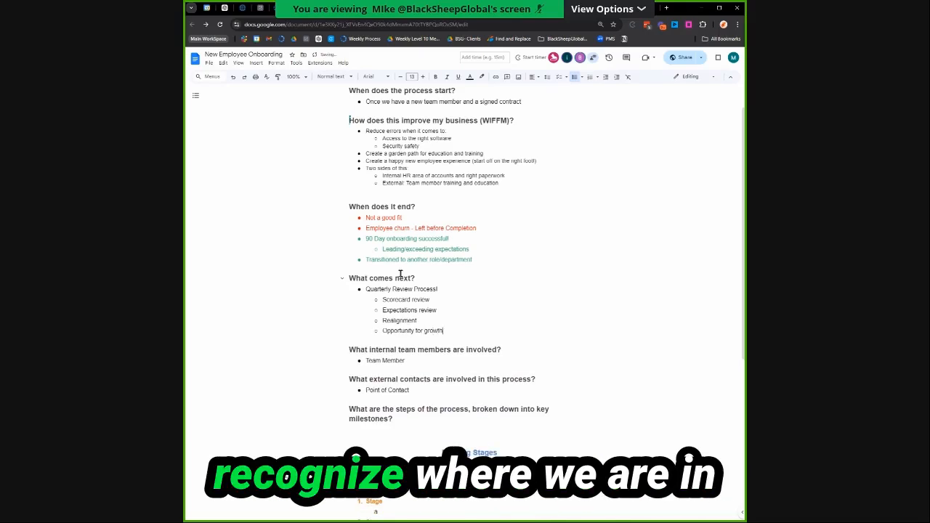
{"action": "key", "text": "Return"}
{"action": "type", "text": "Star player?"}
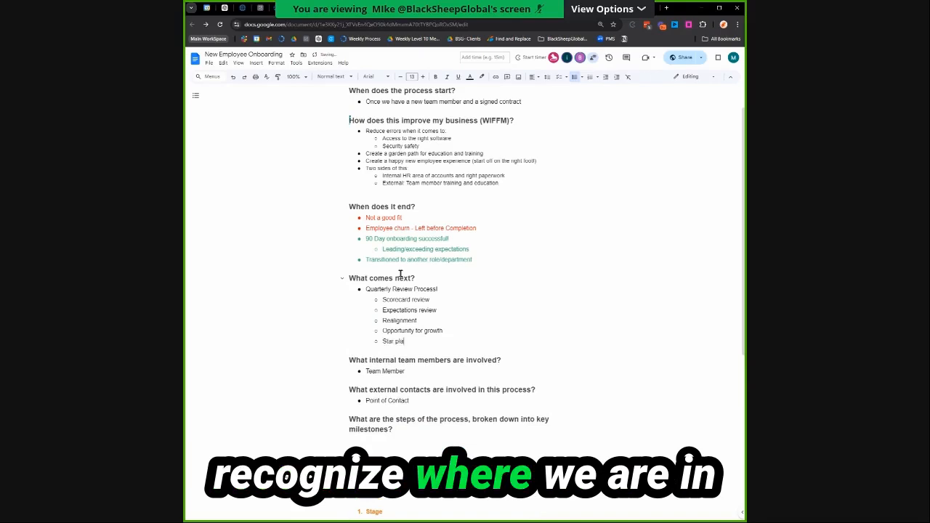
Add a top-level bullet reading "Employee Offboarding" with a sad-face emoji at the end of the "What comes next?" list.
{"action": "key", "text": "Return"}
{"action": "key", "text": "shift+Tab"}
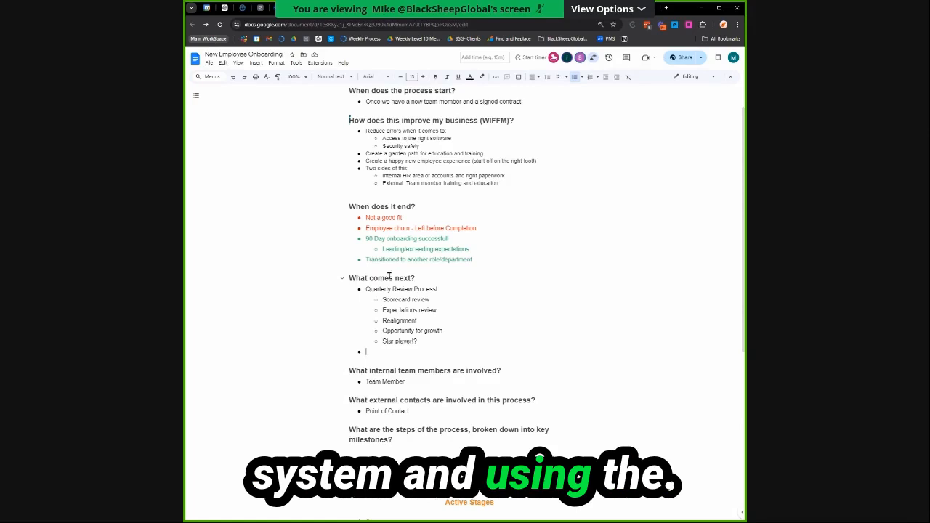
{"action": "left_click", "coordinate": [492, 297]}
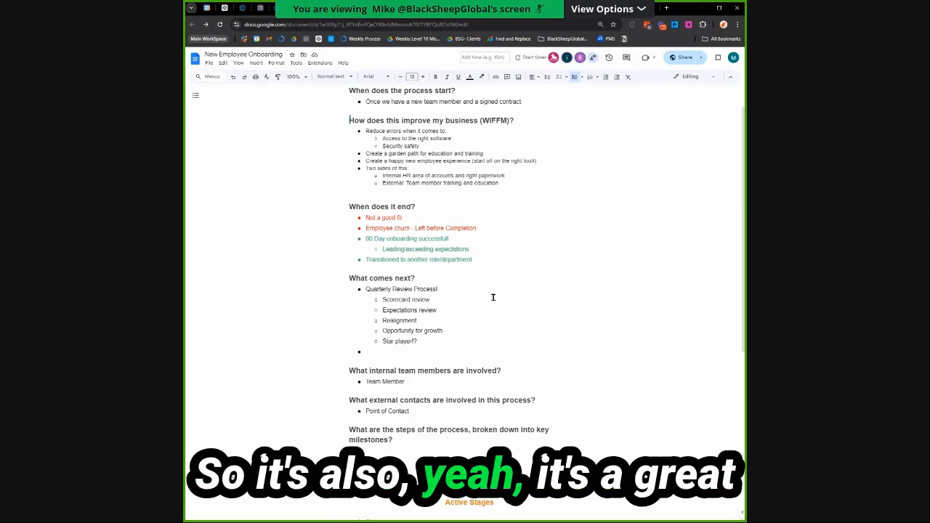
{"action": "scroll", "coordinate": [399, 352], "scroll_direction": "down", "scroll_amount": 1}
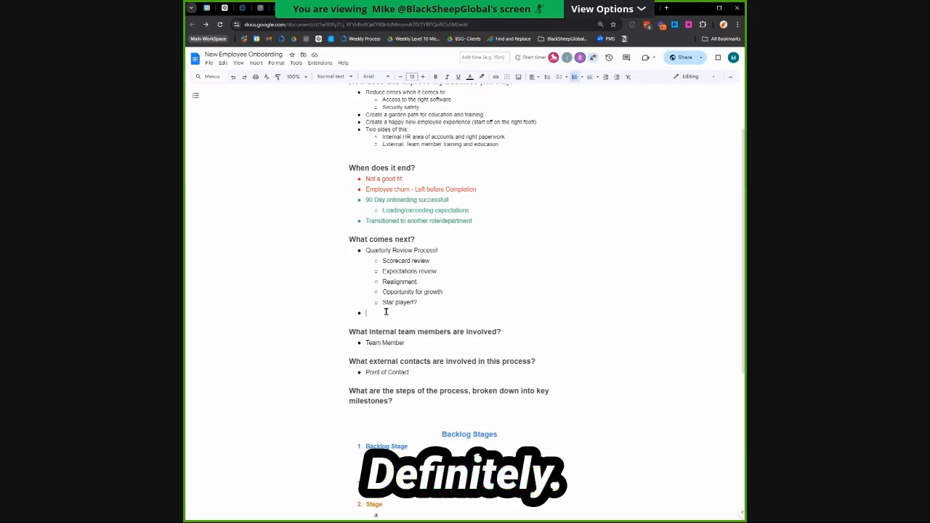
{"action": "type", "text": "Employee Offboarding"}
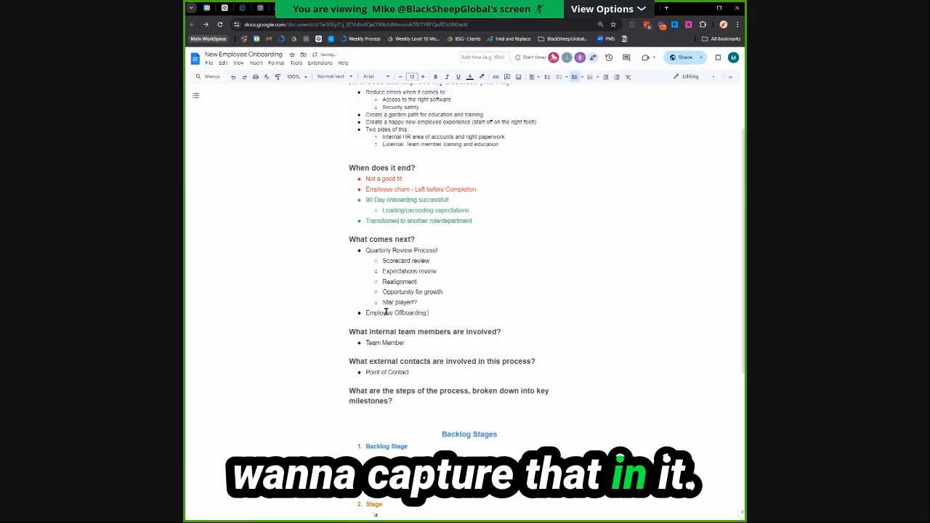
{"action": "type", "text": "(s"}
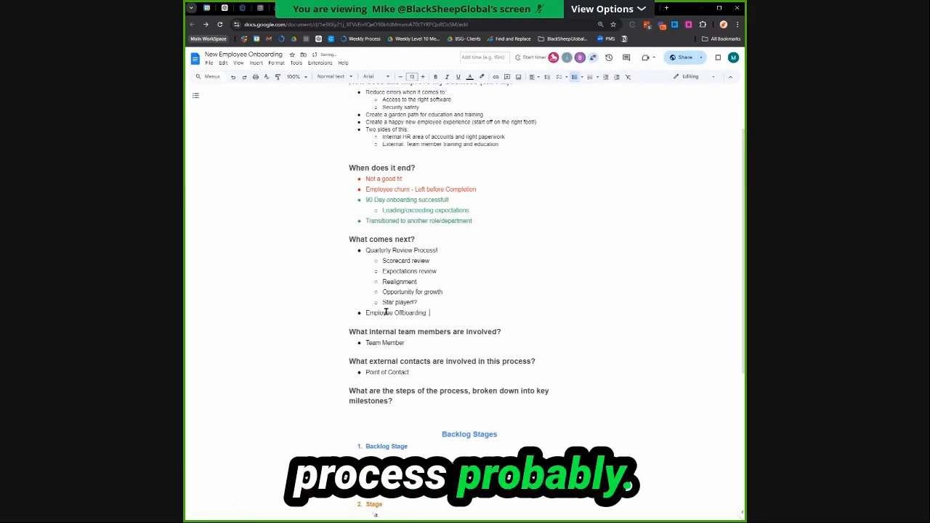
{"action": "type", "text": ":sad"}
{"action": "key", "text": "Return"}
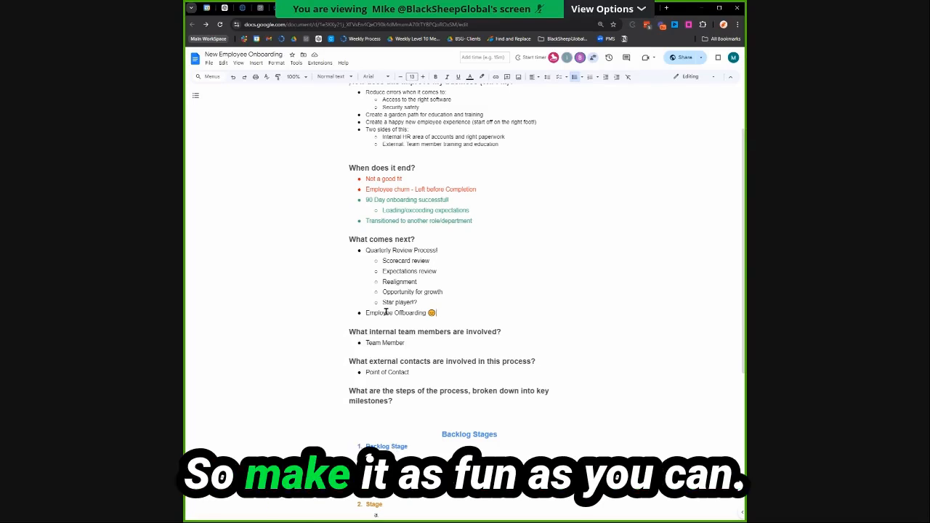
{"action": "scroll", "coordinate": [374, 309], "scroll_direction": "down", "scroll_amount": 1}
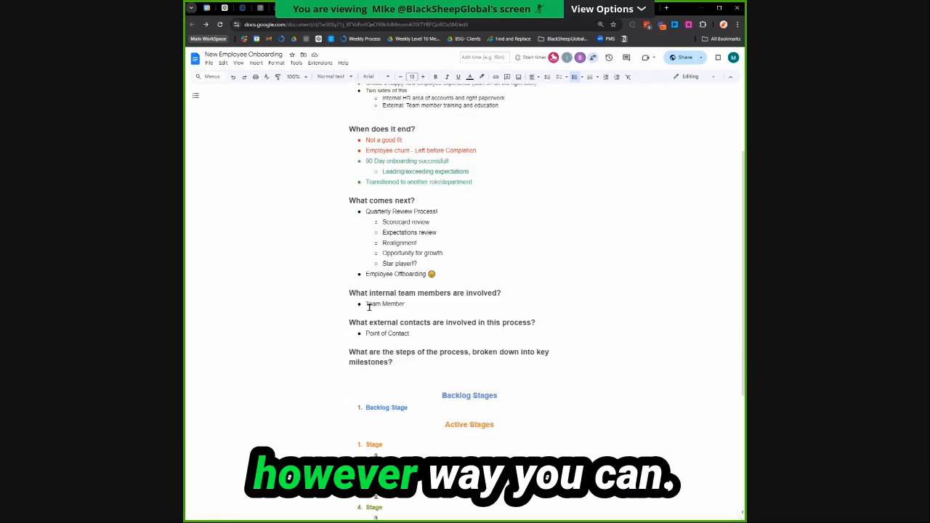
{"action": "key", "text": "Return"}
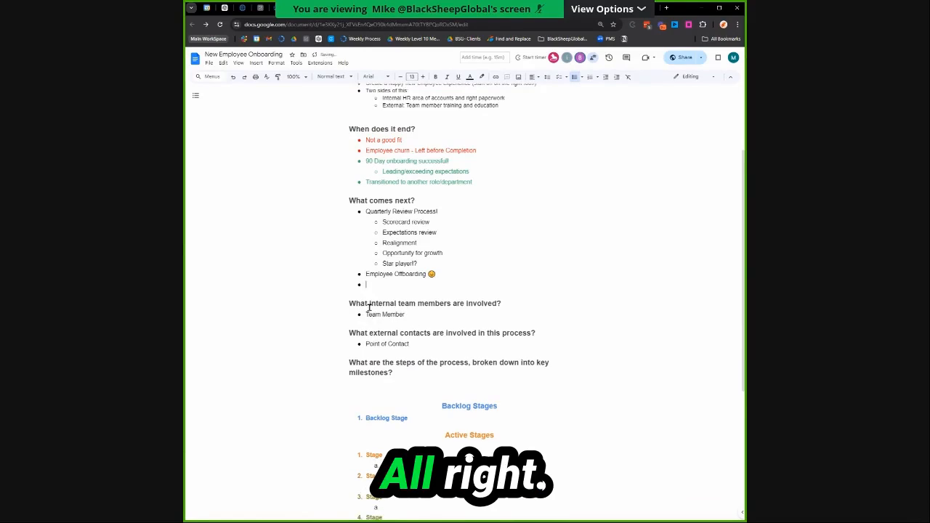
{"action": "key", "text": "BackSpace"}
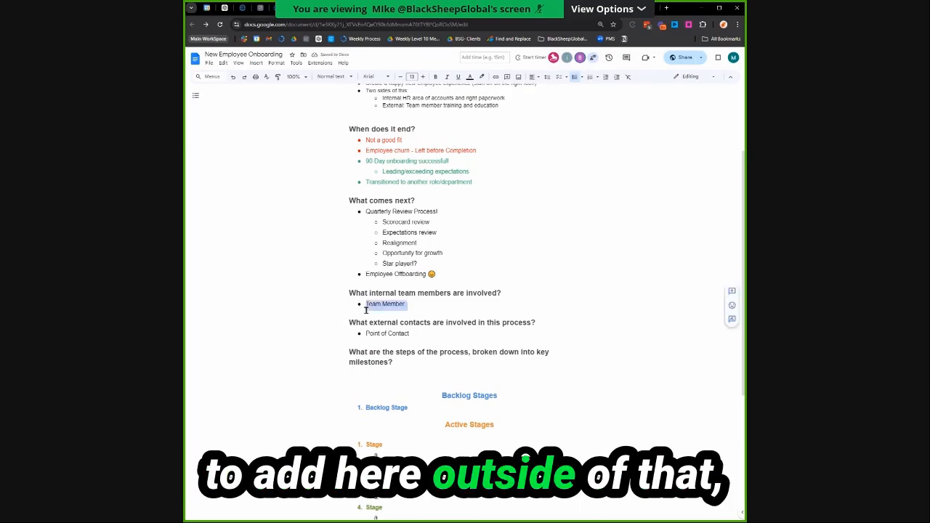
Replace the "Team Member" placeholder under the internal team members question with a "New Employee" bullet in Arial.
{"action": "key", "text": "BackSpace"}
{"action": "key", "text": "BackSpace"}
{"action": "key", "text": "BackSpace"}
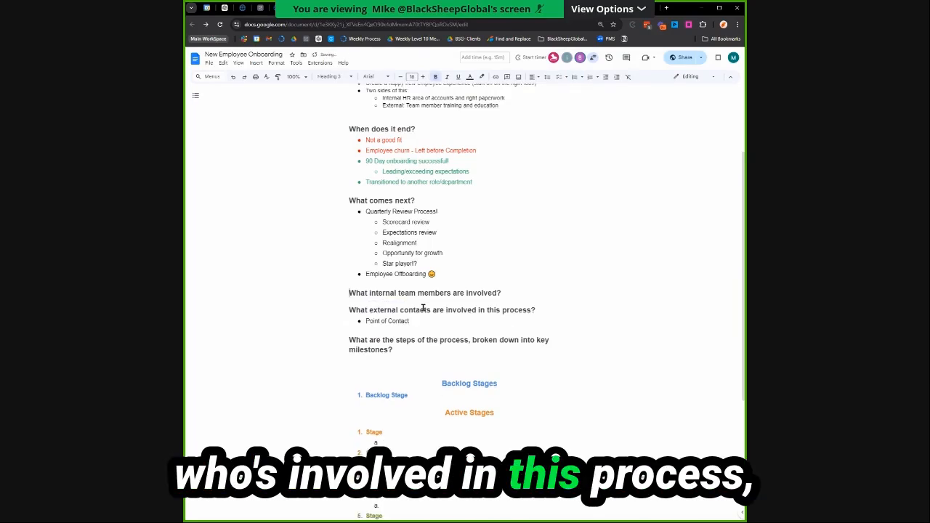
{"action": "key", "text": "End"}
{"action": "key", "text": "Return"}
{"action": "key", "text": "ctrl+shift+8"}
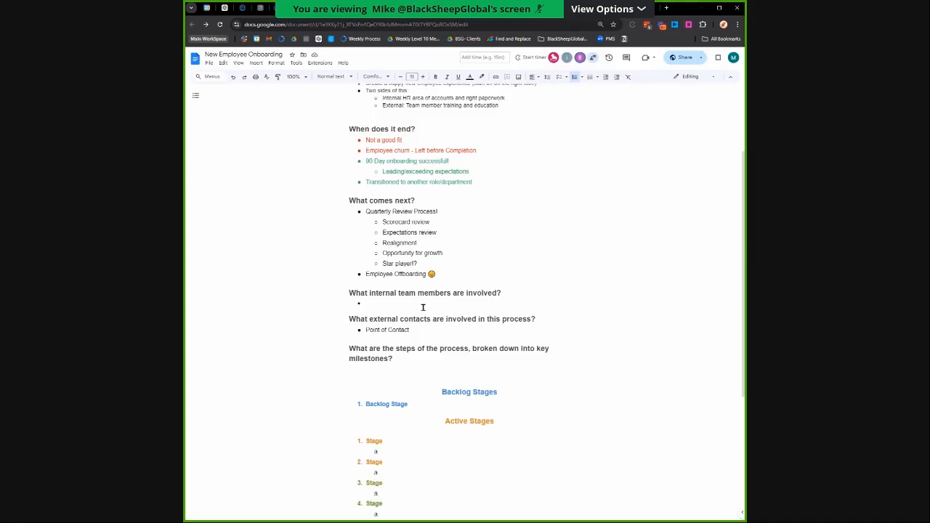
{"action": "type", "text": "New Empl"}
{"action": "key", "text": "ctrl+a"}
{"action": "left_click", "coordinate": [373, 77]}
{"action": "left_click", "coordinate": [379, 118]}
{"action": "left_click", "coordinate": [448, 245]}
{"action": "left_click", "coordinate": [437, 306]}
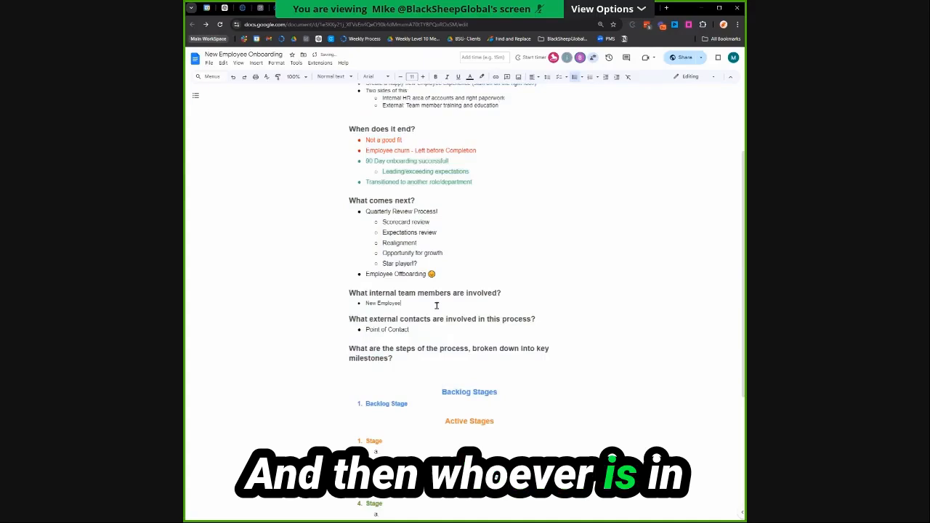
Add "Direct Manager" and "HR" bullets below "New Employee".
{"action": "key", "text": "Return"}
{"action": "type", "text": "Direc"}
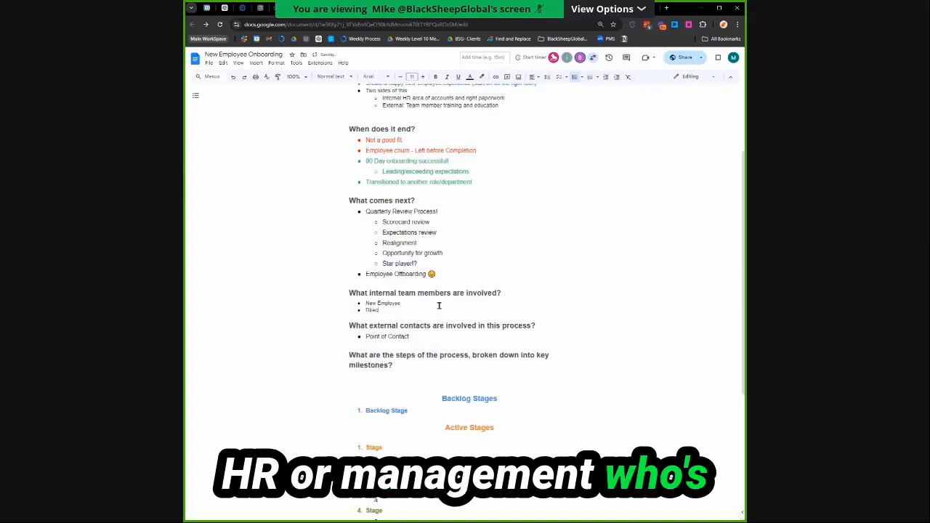
{"action": "type", "text": "t Manager"}
{"action": "key", "text": "Return"}
{"action": "type", "text": "HR"}
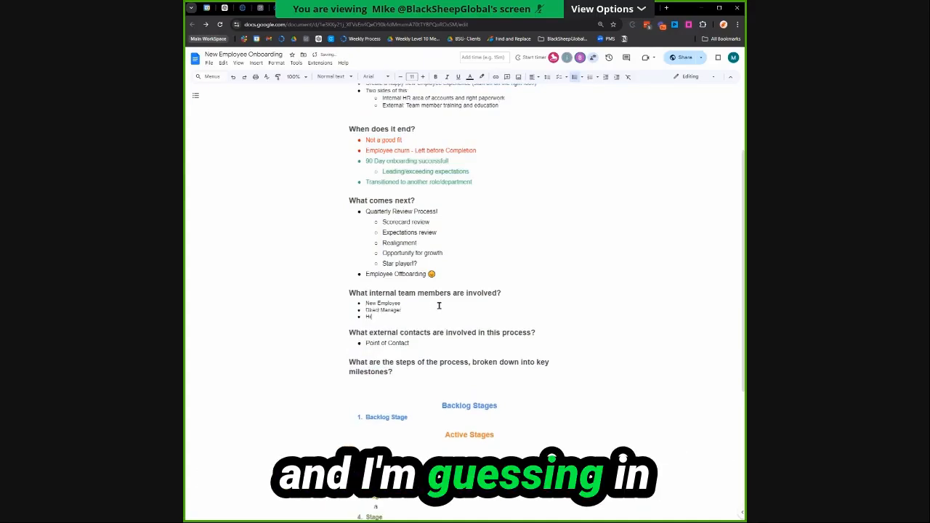
Set the font size of the three internal team member bullets to 13.
{"action": "left_click_drag", "start_coordinate": [369, 292], "coordinate": [381, 321]}
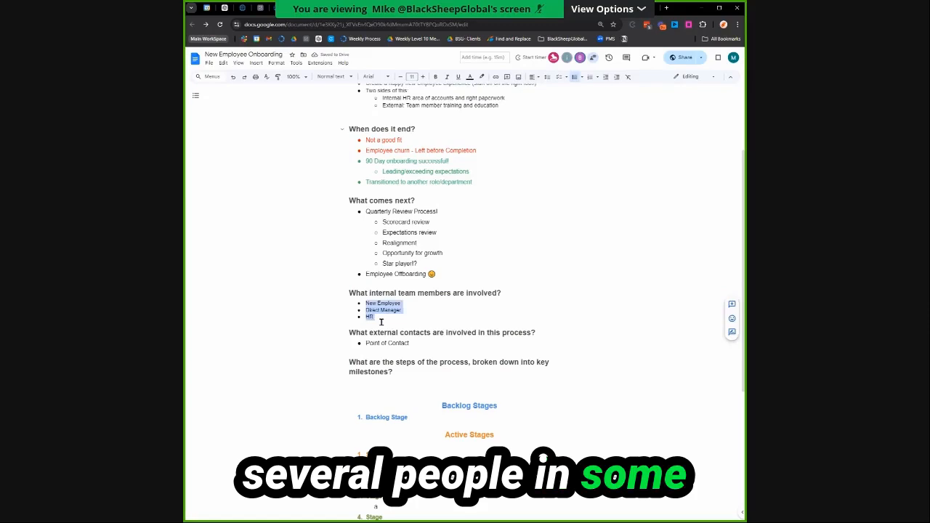
{"action": "key", "text": "ctrl+shift+period"}
{"action": "key", "text": "ctrl+shift+period"}
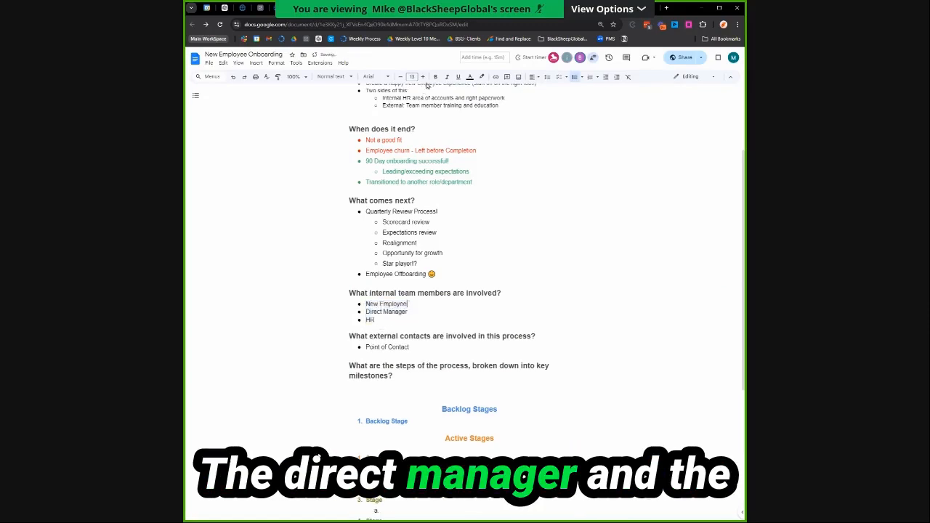
{"action": "left_click", "coordinate": [425, 317]}
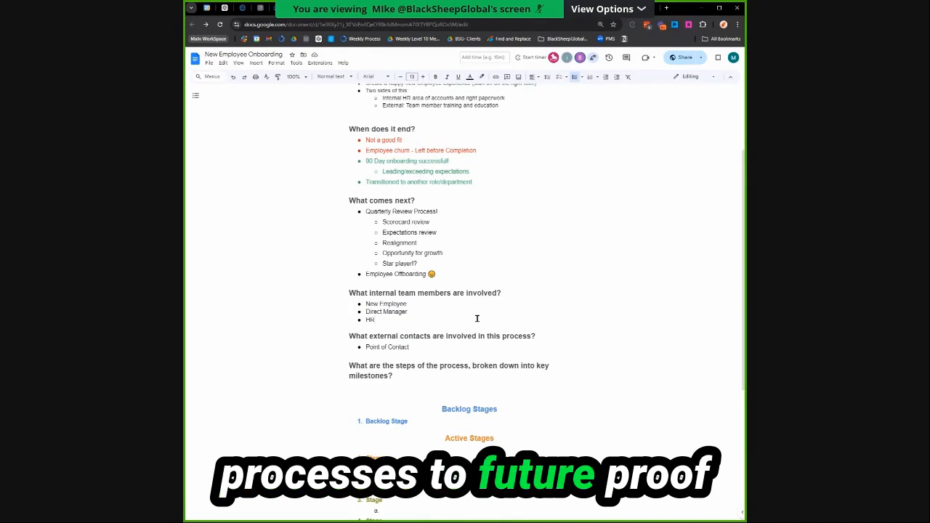
Replace the "Point of Contact" placeholder under the external contacts question with the bullets "Attorney", "CPA" and "Bookeeper".
{"action": "scroll", "coordinate": [477, 318], "scroll_direction": "down", "scroll_amount": 1}
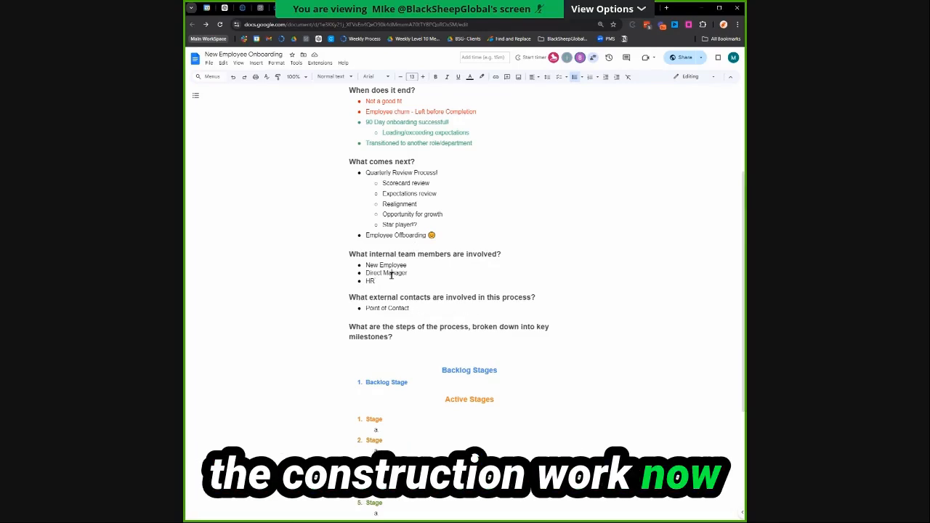
{"action": "left_click", "coordinate": [431, 312]}
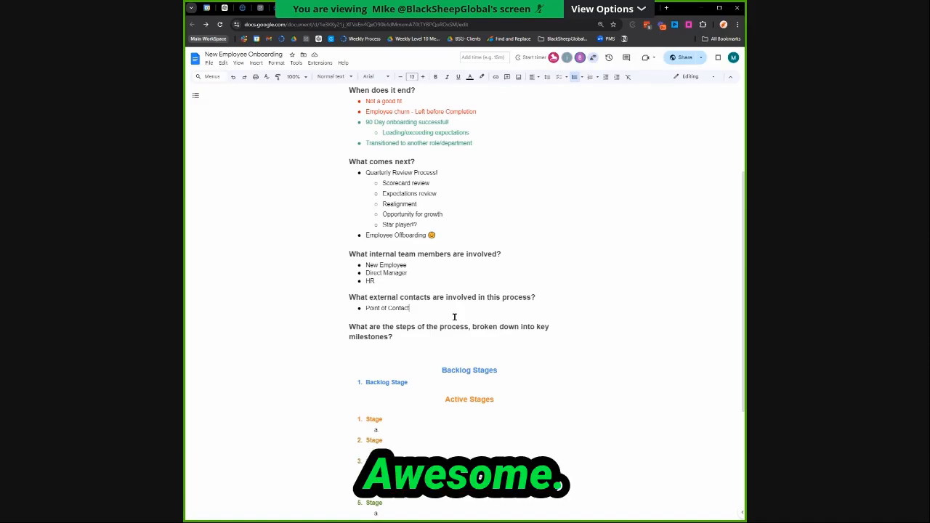
{"action": "key", "text": "shift+Home"}
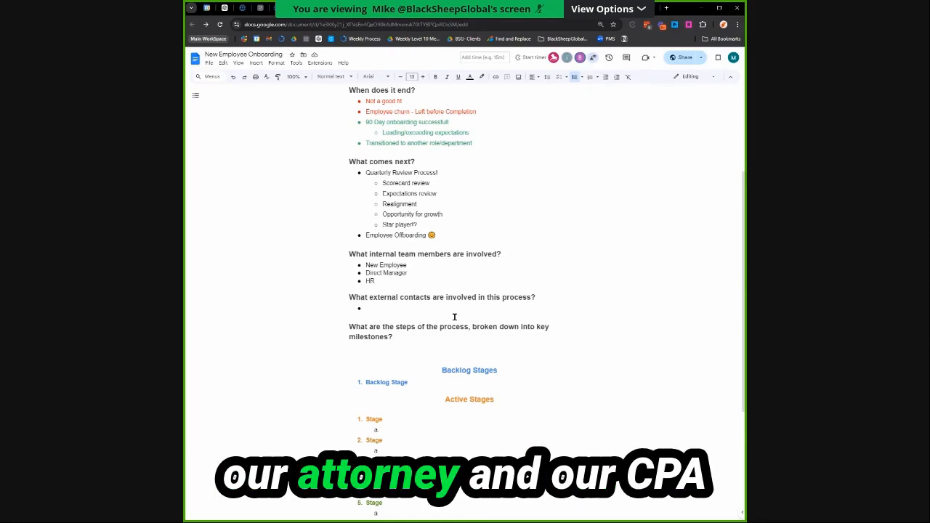
{"action": "type", "text": "Attorney"}
{"action": "key", "text": "Return"}
{"action": "type", "text": "CPA"}
{"action": "key", "text": "Return"}
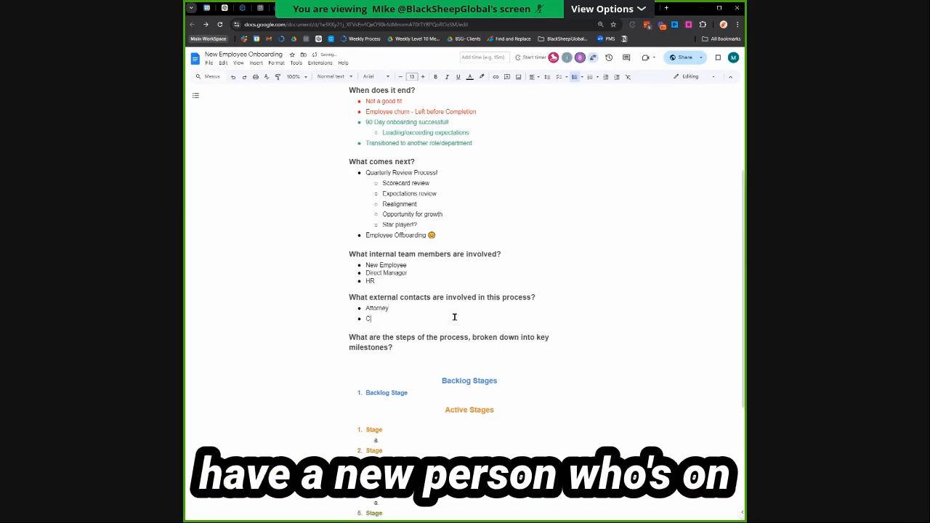
{"action": "type", "text": "Bookkeep"}
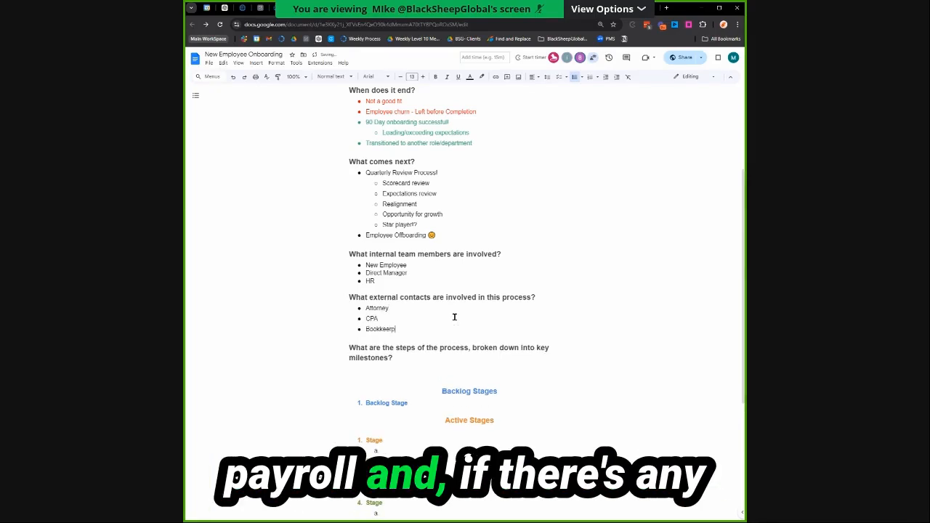
{"action": "type", "text": "er"}
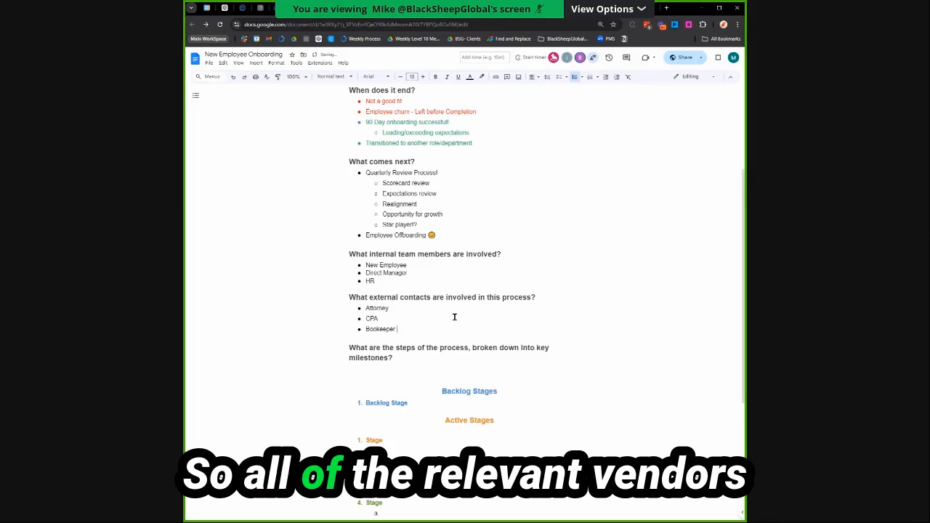
{"action": "key", "text": "BackSpace"}
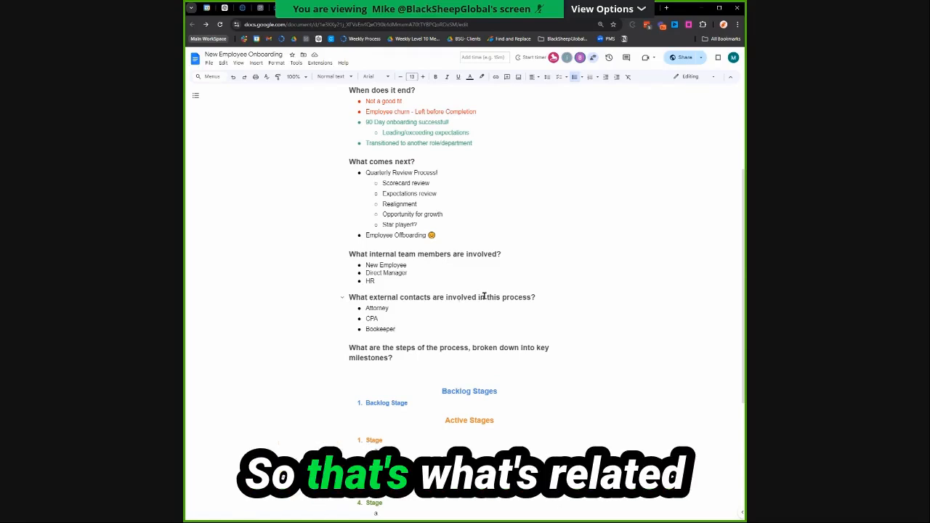
Add a fourth external contact bullet reading "The tax guy" followed by an emoji.
{"action": "key", "text": "Return"}
{"action": "type", "text": "The tax "}
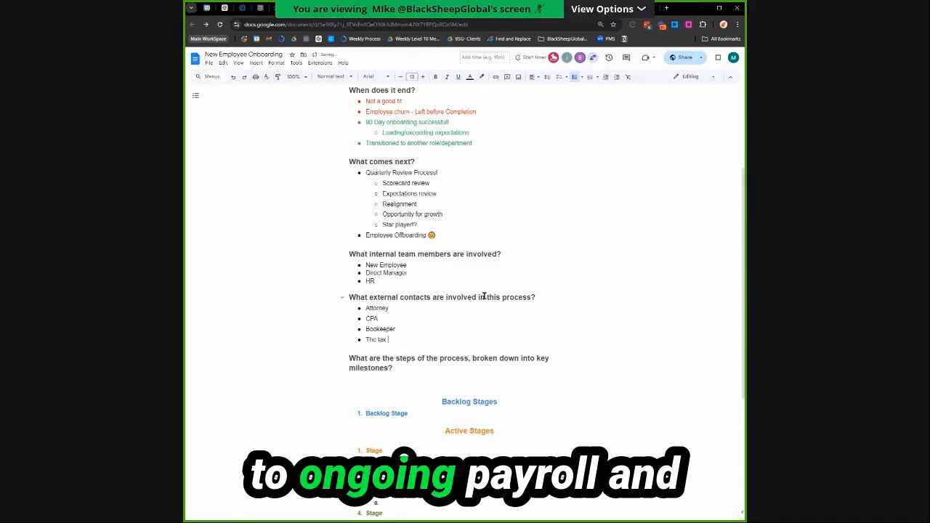
{"action": "type", "text": "guy :)"}
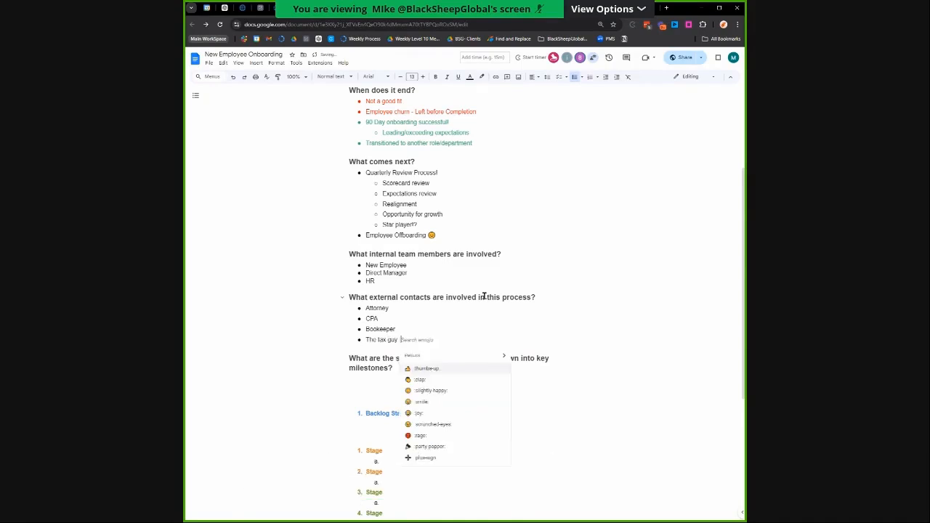
{"action": "scroll", "coordinate": [441, 339], "scroll_direction": "down", "scroll_amount": 2}
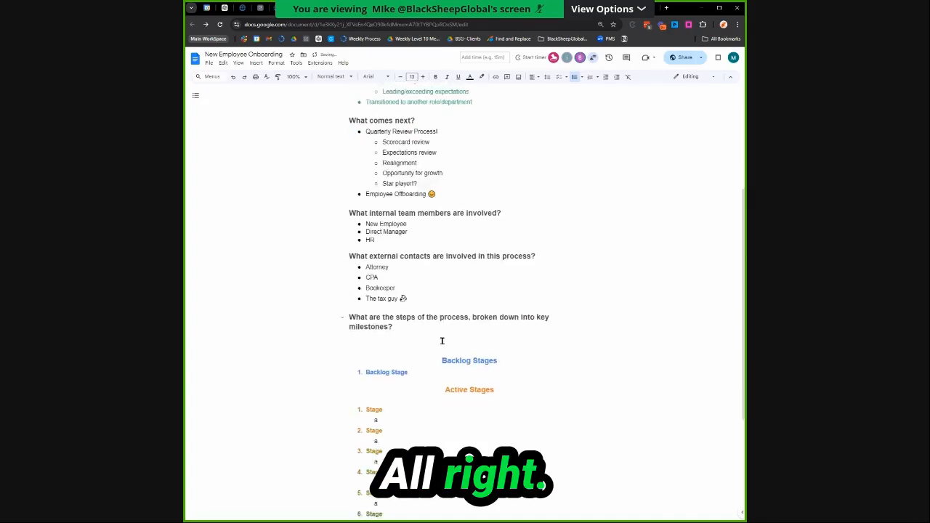
Review the milestones question and the Backlog, Active, Completed and Cancelled stage placeholders beneath it.
{"action": "mouse_move", "coordinate": [425, 281]}
{"action": "left_mouse_down"}
{"action": "mouse_move", "coordinate": [345, 278]}
{"action": "mouse_move", "coordinate": [426, 289]}
{"action": "left_mouse_up"}
{"action": "scroll", "coordinate": [420, 287], "scroll_direction": "up", "scroll_amount": 1}
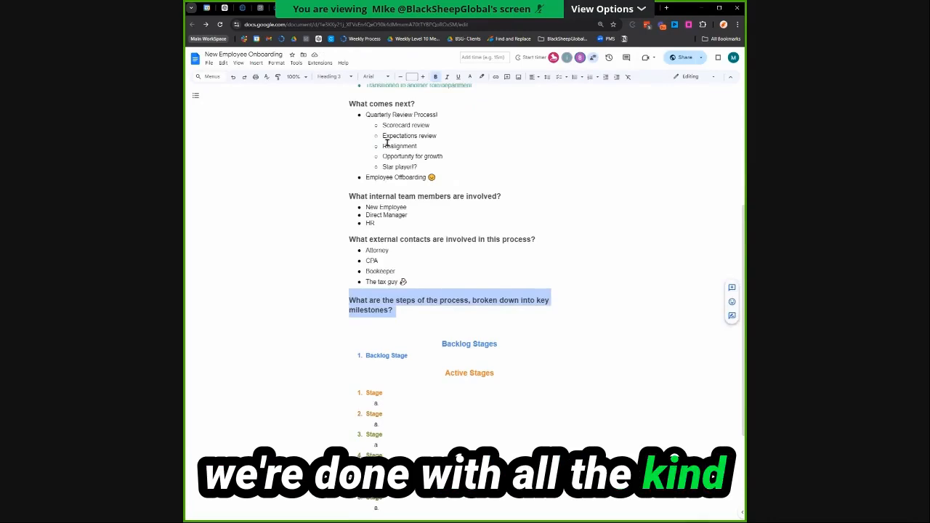
{"action": "scroll", "coordinate": [386, 142], "scroll_direction": "up", "scroll_amount": 4}
{"action": "scroll", "coordinate": [392, 227], "scroll_direction": "down", "scroll_amount": 6}
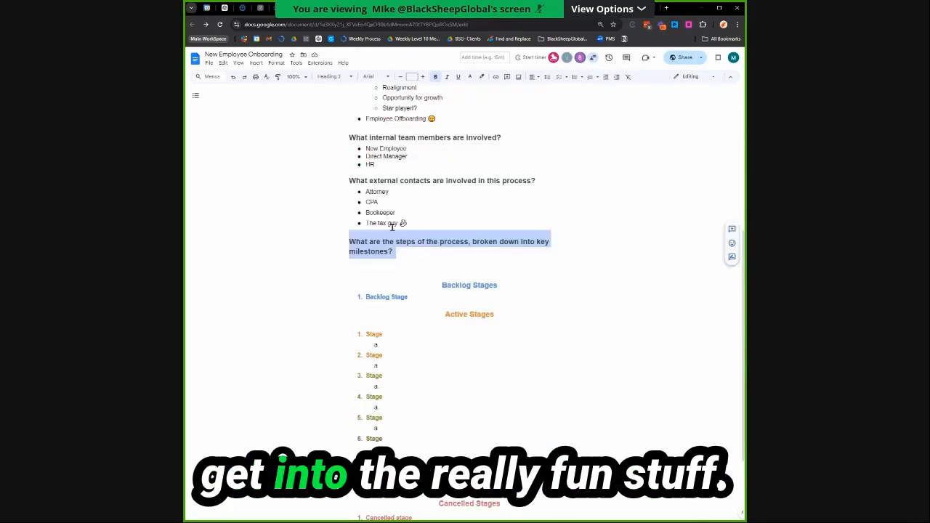
{"action": "scroll", "coordinate": [412, 304], "scroll_direction": "down", "scroll_amount": 1}
{"action": "left_click", "coordinate": [418, 300]}
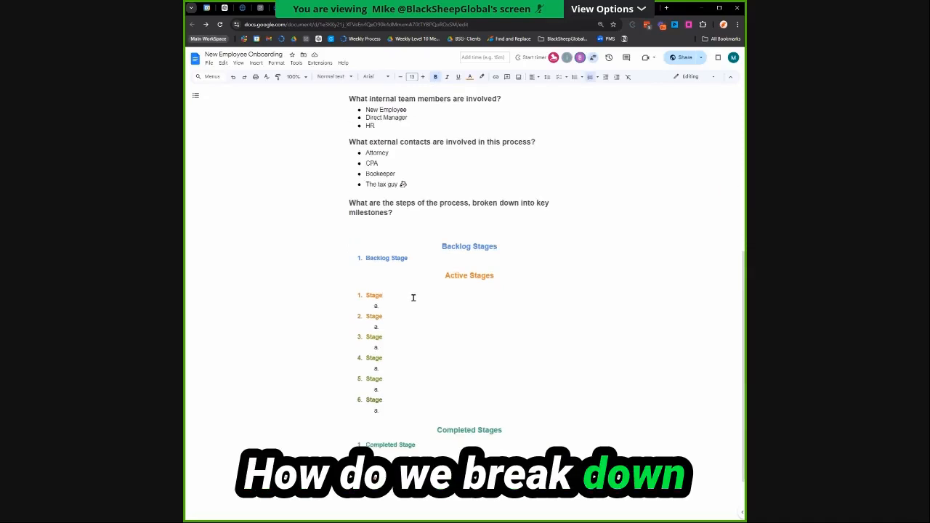
{"action": "scroll", "coordinate": [413, 297], "scroll_direction": "down", "scroll_amount": 2}
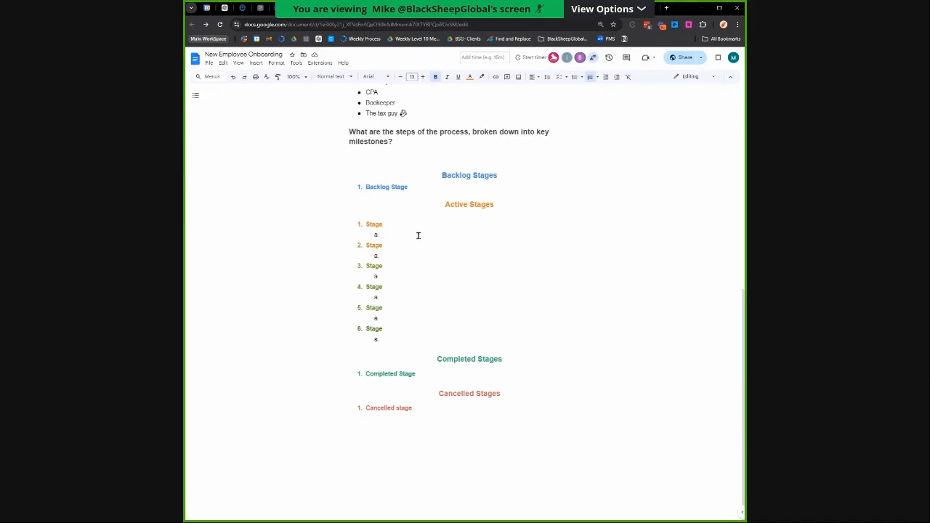
{"action": "key", "text": "shift+Home"}
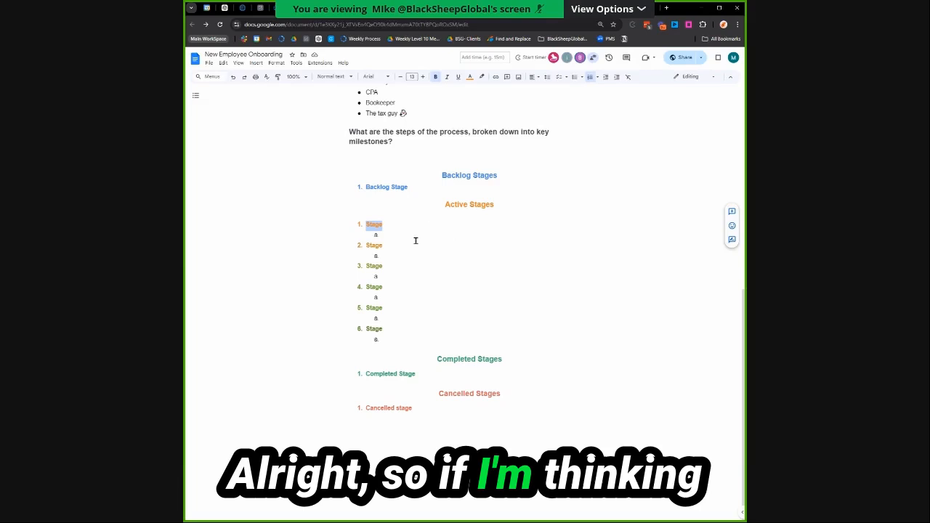
{"action": "left_click", "coordinate": [399, 228]}
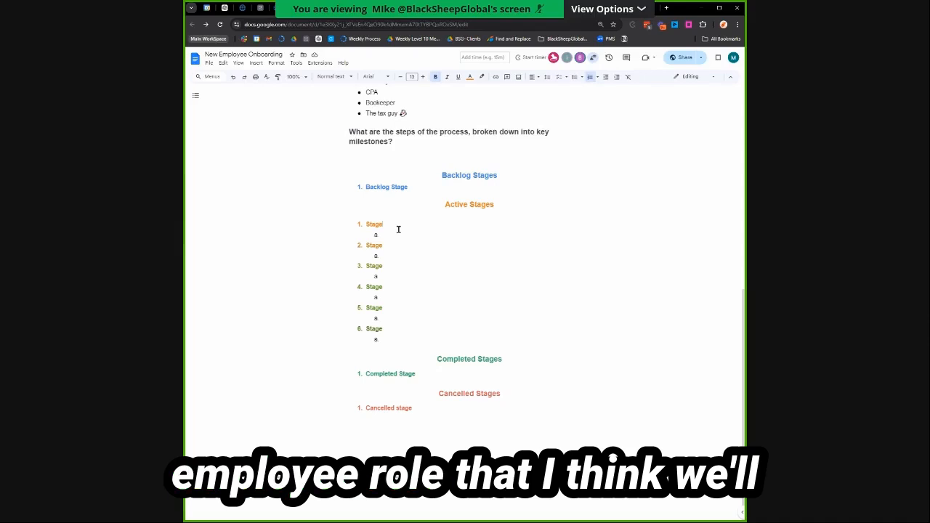
{"action": "key", "text": "ctrl+shift+Left"}
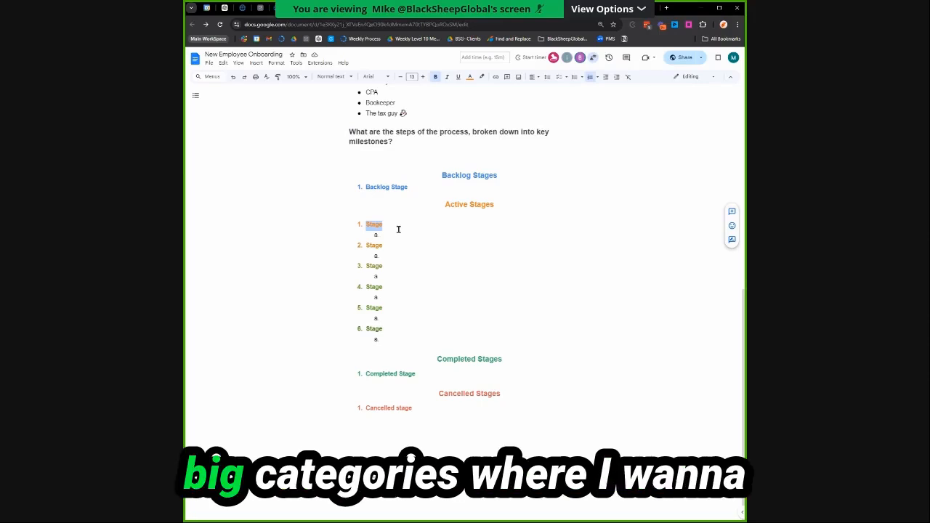
{"action": "left_click", "coordinate": [398, 230]}
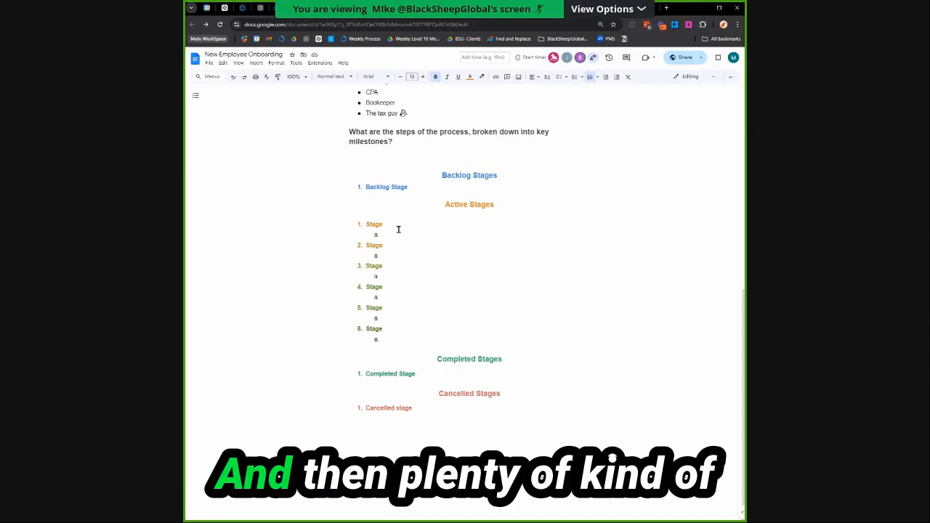
{"action": "key", "text": "shift+End"}
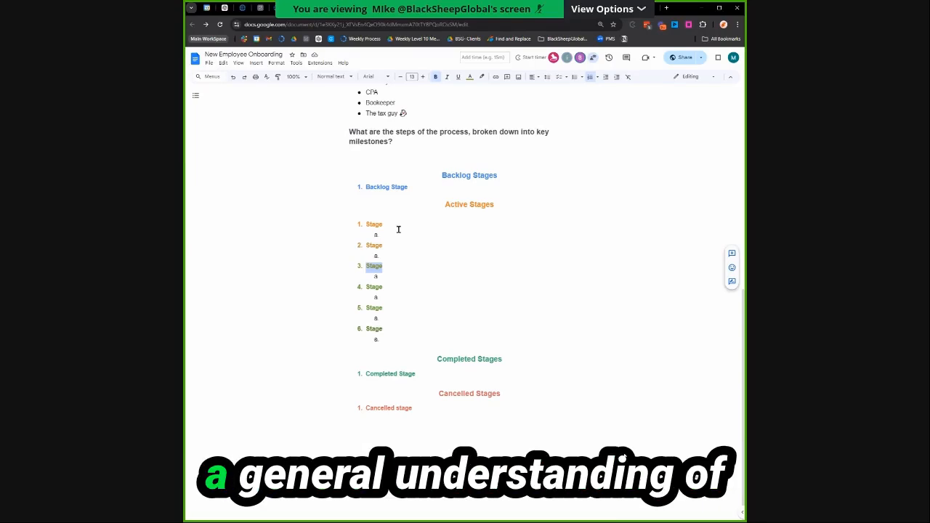
Replace the second active stage placeholder with "Sotftware Education - Zapier".
{"action": "key", "text": "Up"}
{"action": "key", "text": "Up"}
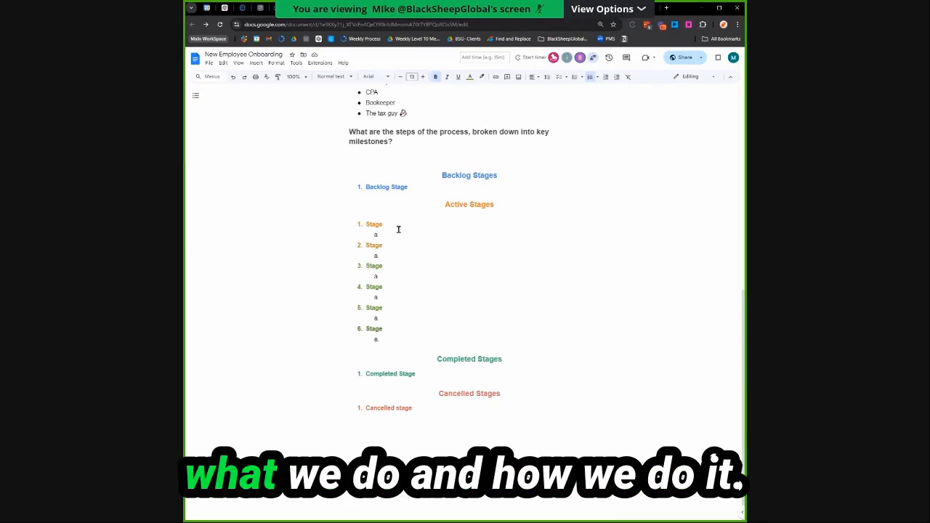
{"action": "key", "text": "ctrl+shift+Left"}
{"action": "type", "text": "Sotf"}
{"action": "type", "text": "ware Education -"}
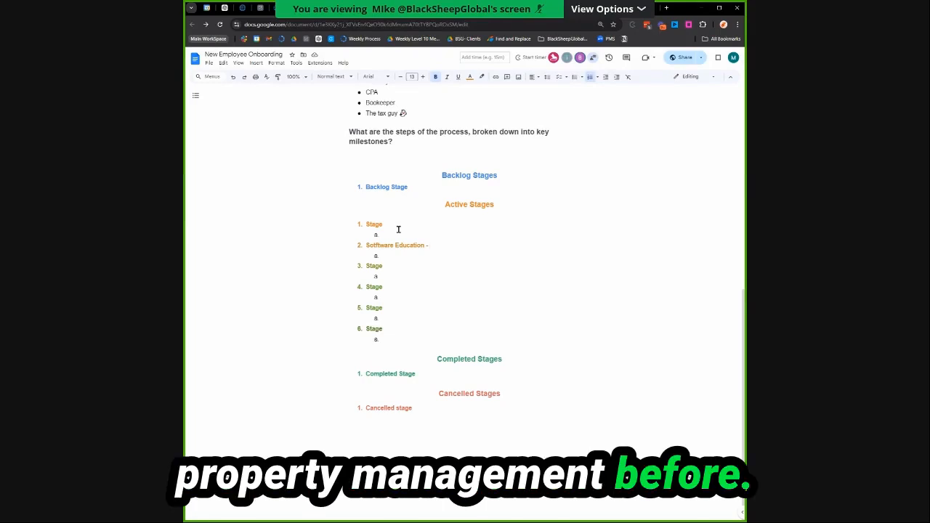
{"action": "type", "text": "Zapier"}
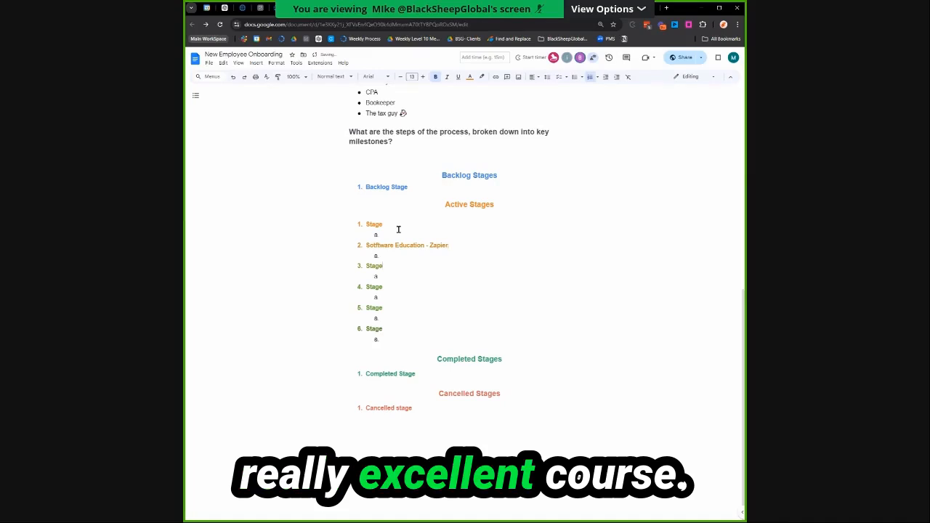
Replace the third active stage placeholder with "Software Edcuation - LeadSimple".
{"action": "type", "text": "Software development"}
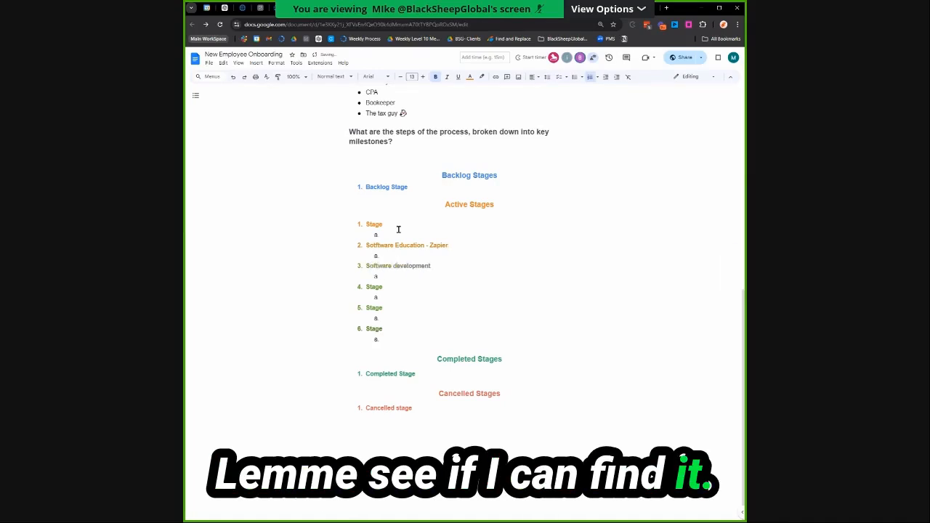
{"action": "key", "text": "ctrl+BackSpace"}
{"action": "type", "text": "Edcuation - LeadSimple"}
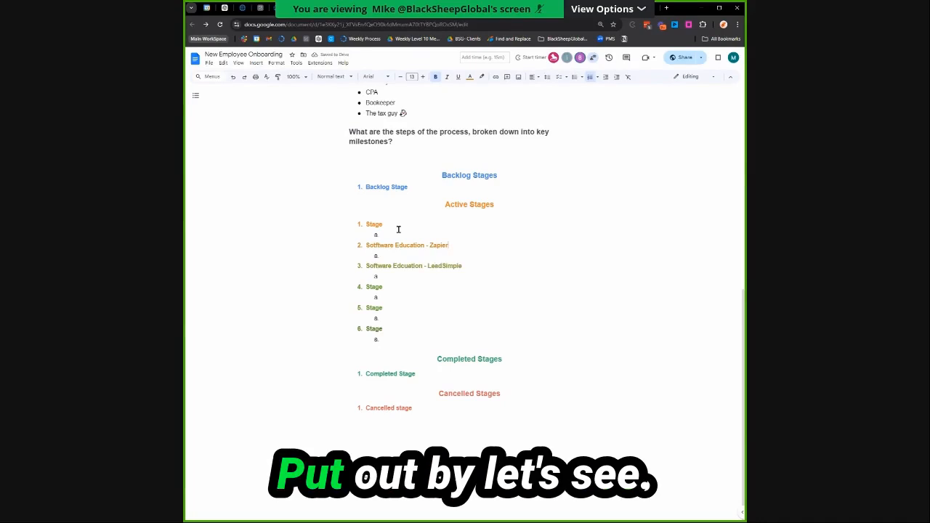
{"action": "key", "text": "shift+Home"}
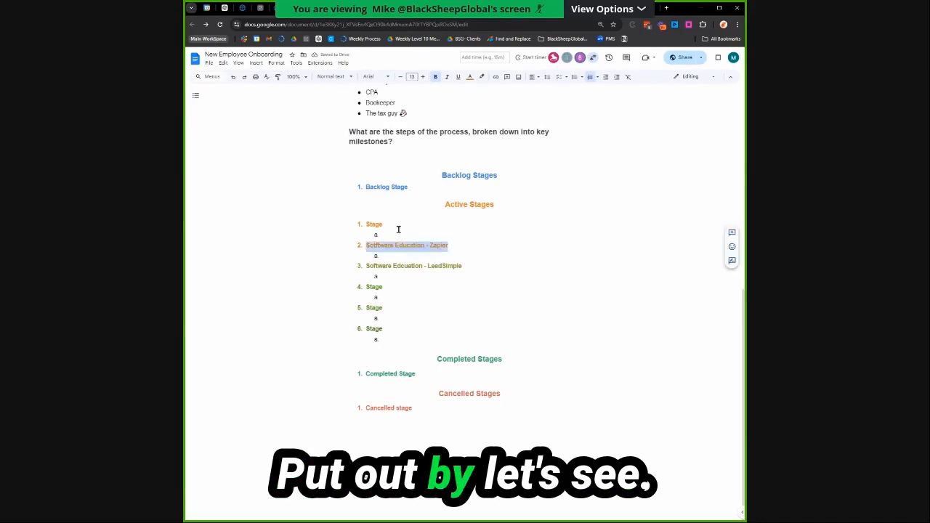
{"action": "left_click", "coordinate": [398, 230]}
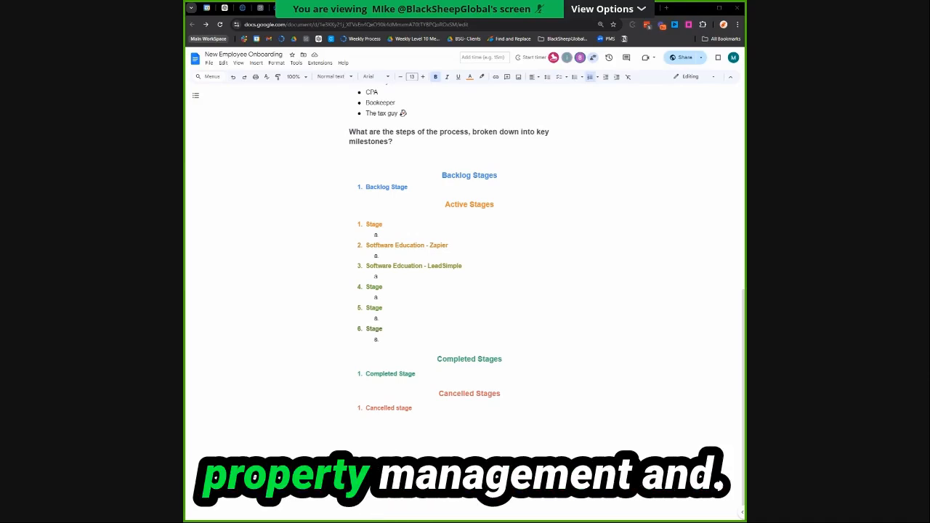
Replace the fourth active stage placeholder with "Industry Education - Property Management".
{"action": "key", "text": "ctrl+plus"}
{"action": "key", "text": "ctrl+plus"}
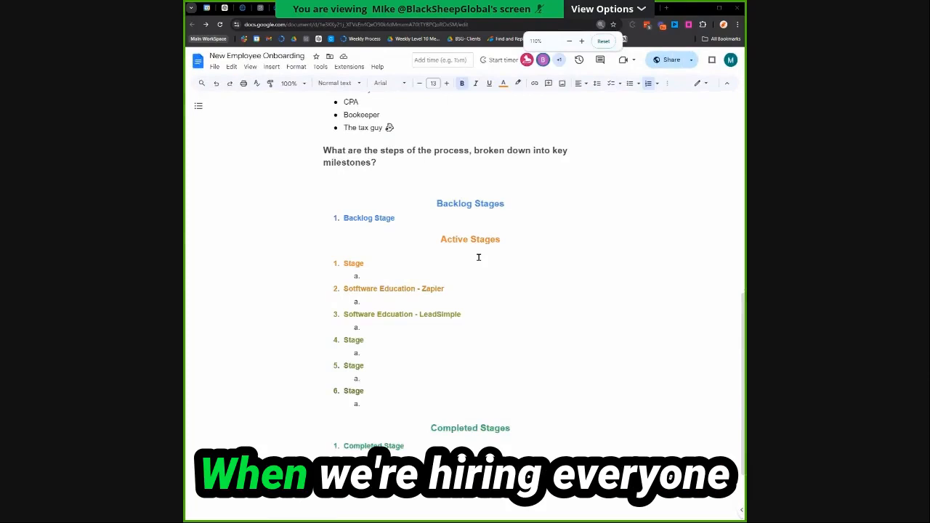
{"action": "key", "text": "ctrl+plus"}
{"action": "key", "text": "ctrl+plus"}
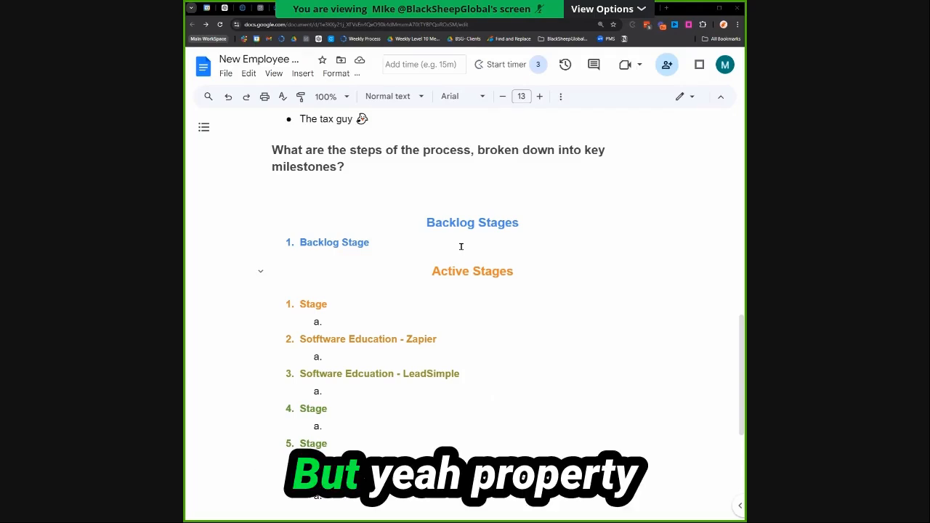
{"action": "scroll", "coordinate": [363, 239], "scroll_direction": "down", "scroll_amount": 1}
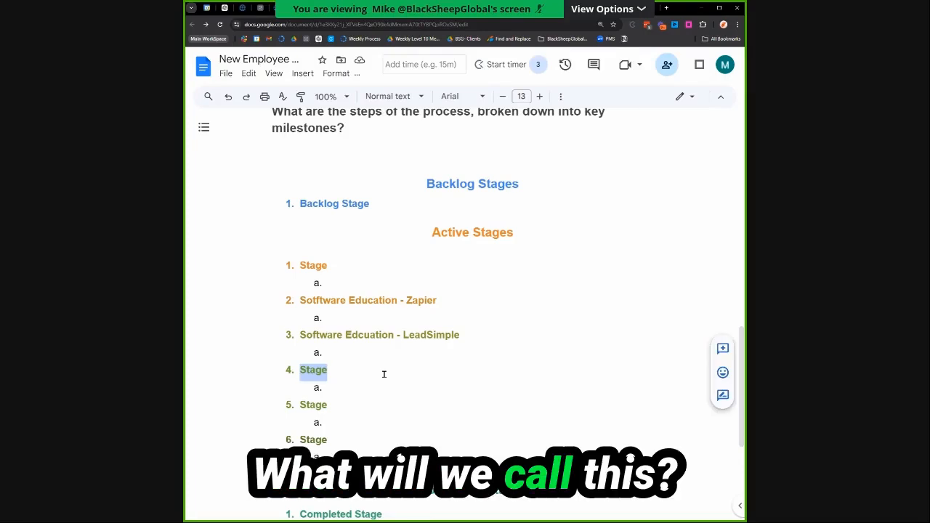
{"action": "type", "text": "Industry Education - Proper"}
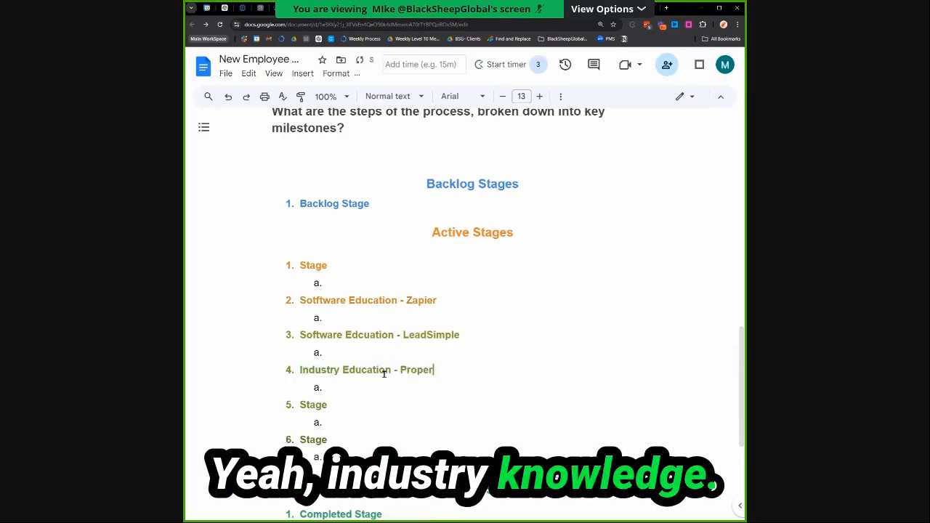
{"action": "type", "text": "ty Management"}
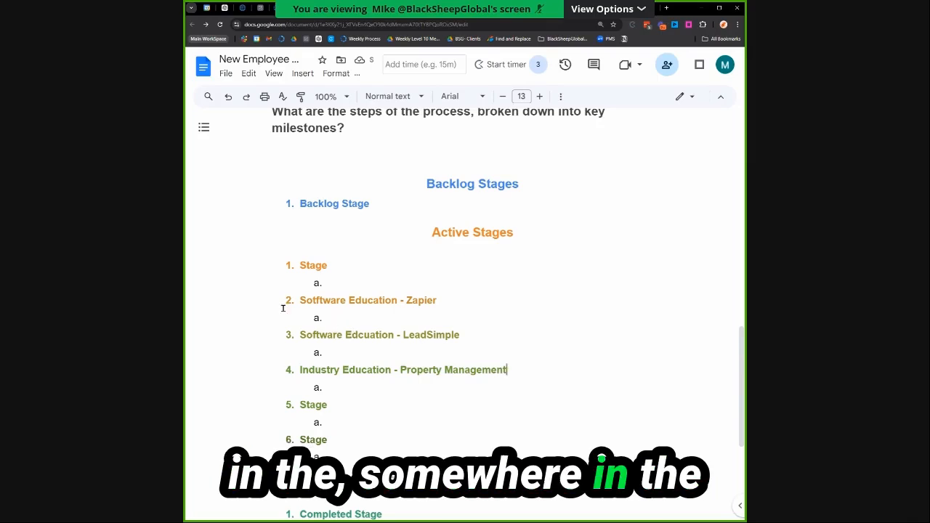
Replace the first active stage placeholder with "Set Up".
{"action": "double_click", "coordinate": [342, 272]}
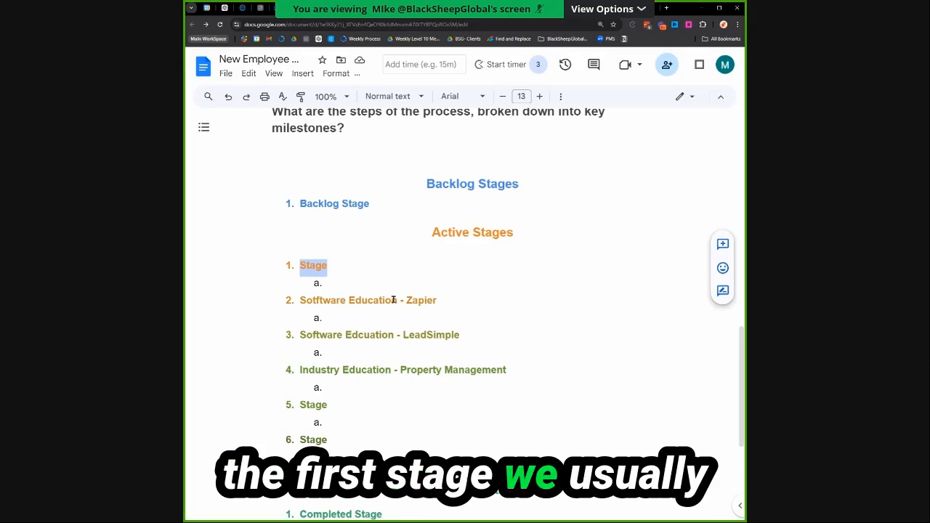
{"action": "type", "text": "Set Up"}
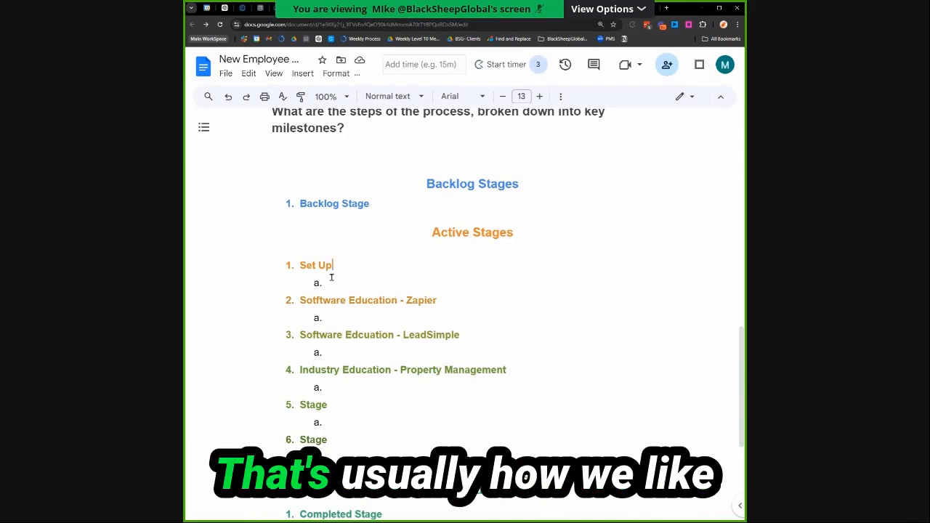
{"action": "left_click", "coordinate": [353, 269]}
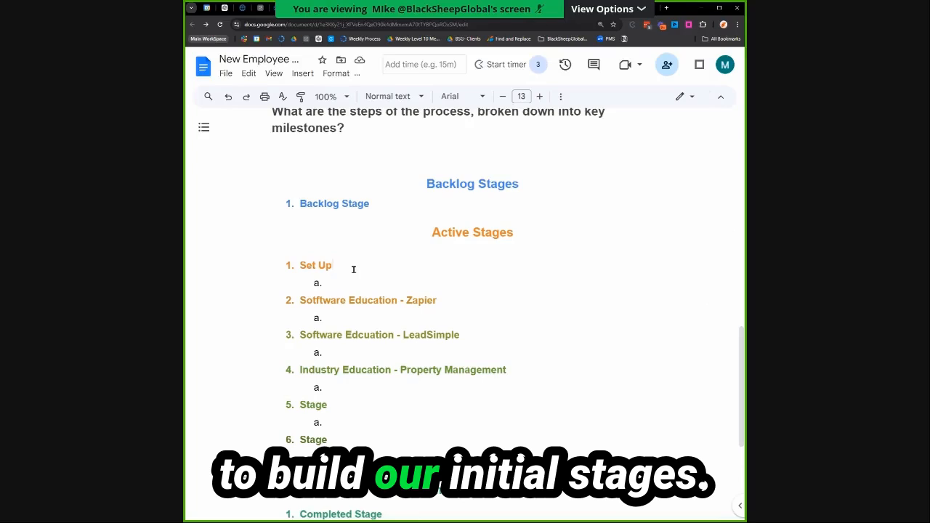
Fill in sub-item a of the "Set Up" stage with "Document New Employee Information".
{"action": "left_click", "coordinate": [344, 283]}
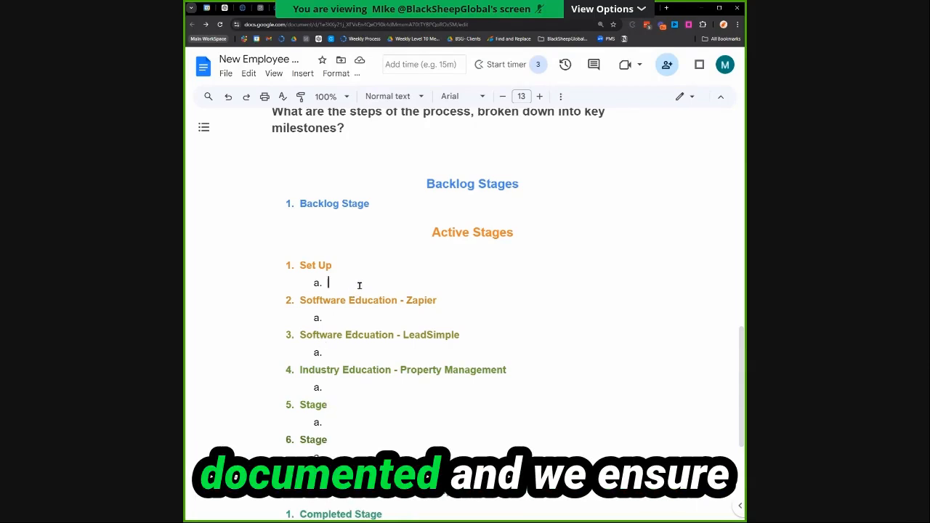
{"action": "type", "text": "cument NEw"}
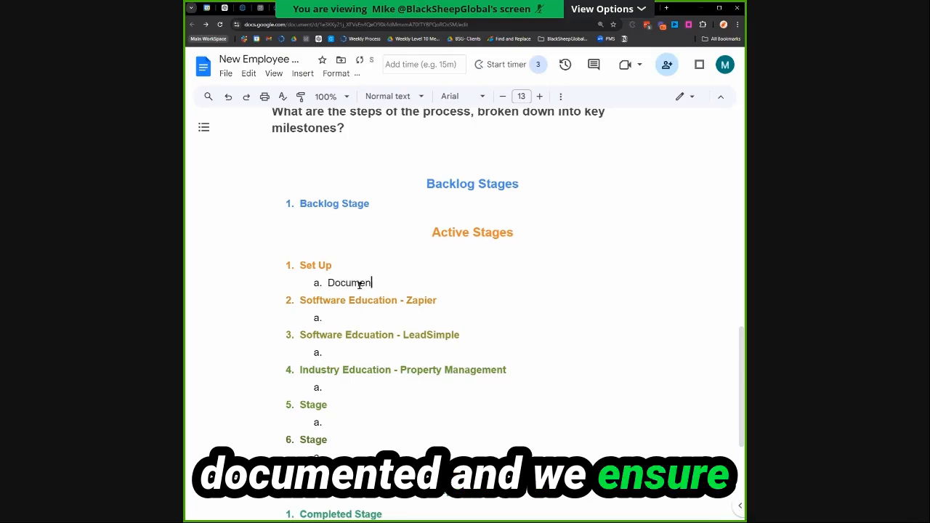
{"action": "key", "text": "BackSpace"}
{"action": "key", "text": "BackSpace"}
{"action": "key", "text": "BackSpace"}
{"action": "type", "text": "ew"}
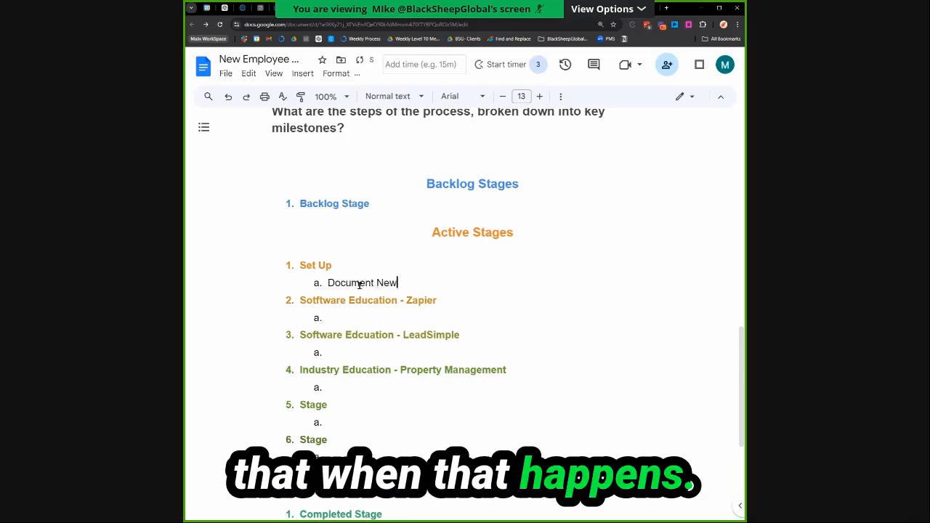
{"action": "type", "text": " Employe"}
{"action": "key", "text": "BackSpace"}
{"action": "type", "text": "yee Informatin"}
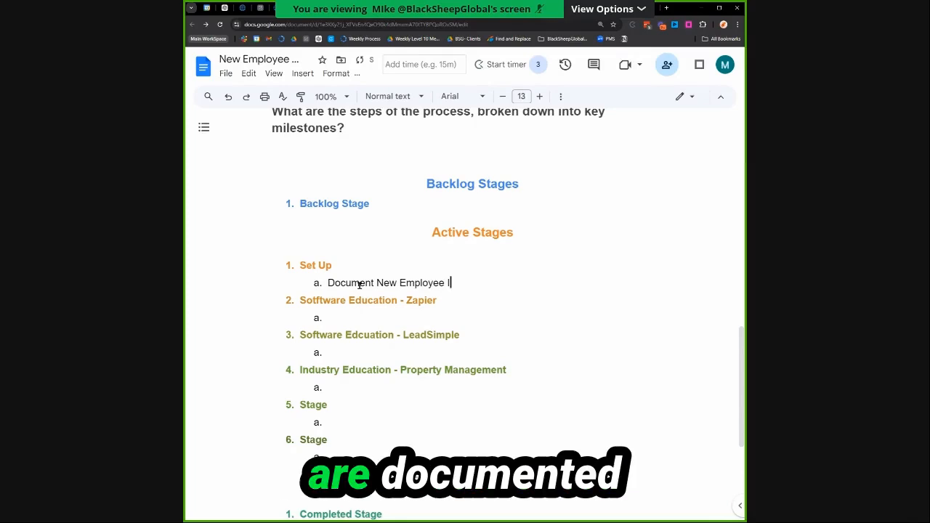
Add the nested items "Birthday", "Role" and "Start Date" under "Document New Employee Information".
{"action": "key", "text": "Return"}
{"action": "key", "text": "Tab"}
{"action": "type", "text": "Birthday"}
{"action": "key", "text": "Return"}
{"action": "type", "text": "Role"}
{"action": "key", "text": "Return"}
{"action": "type", "text": "P"}
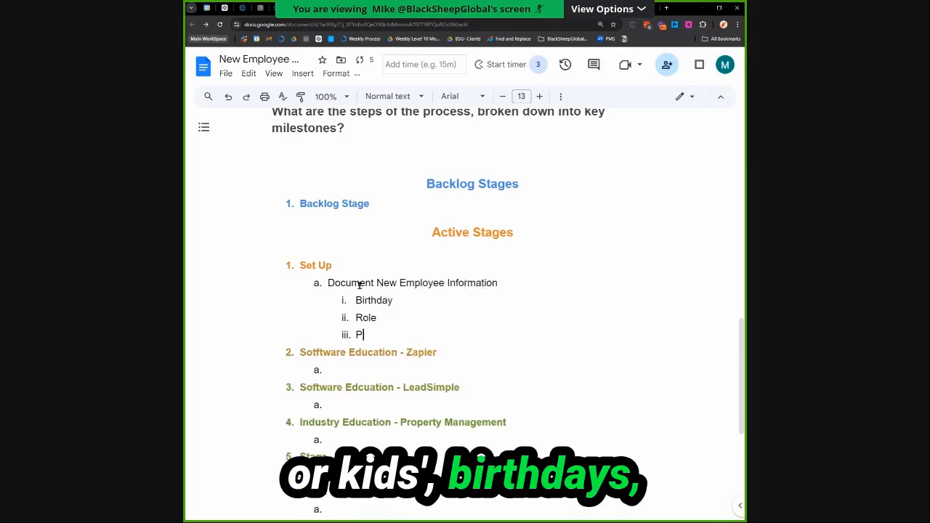
{"action": "type", "text": "Start Date"}
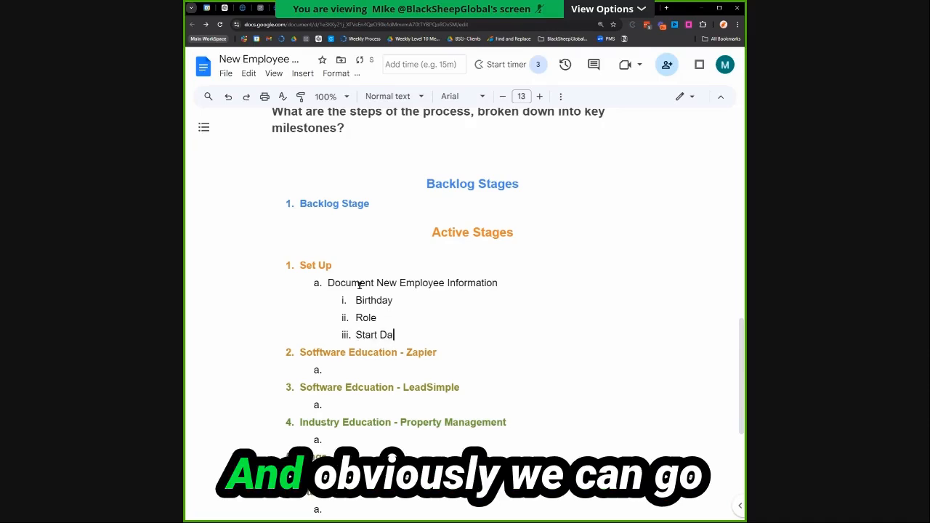
Add a fourth nested item "Personal family information" under "Document New Employee Information".
{"action": "key", "text": "Return"}
{"action": "type", "text": "Pe"}
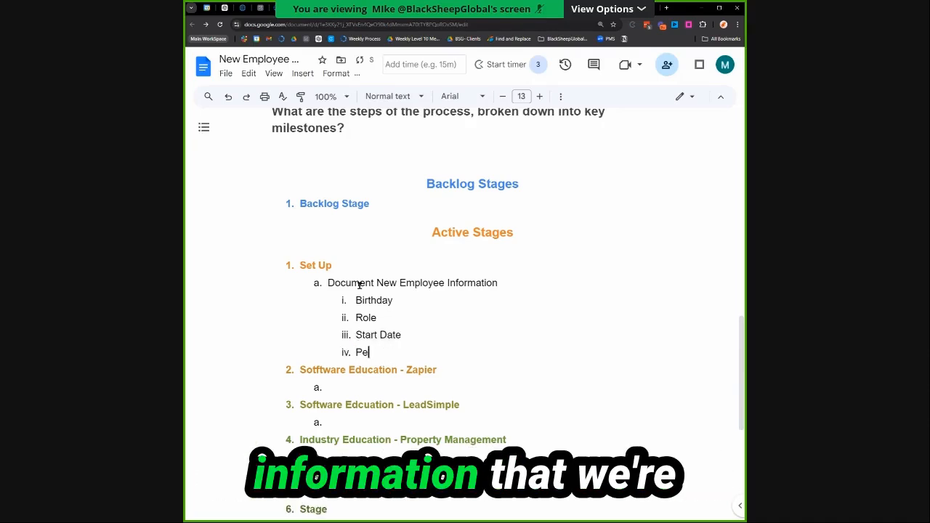
{"action": "type", "text": "rsonal i"}
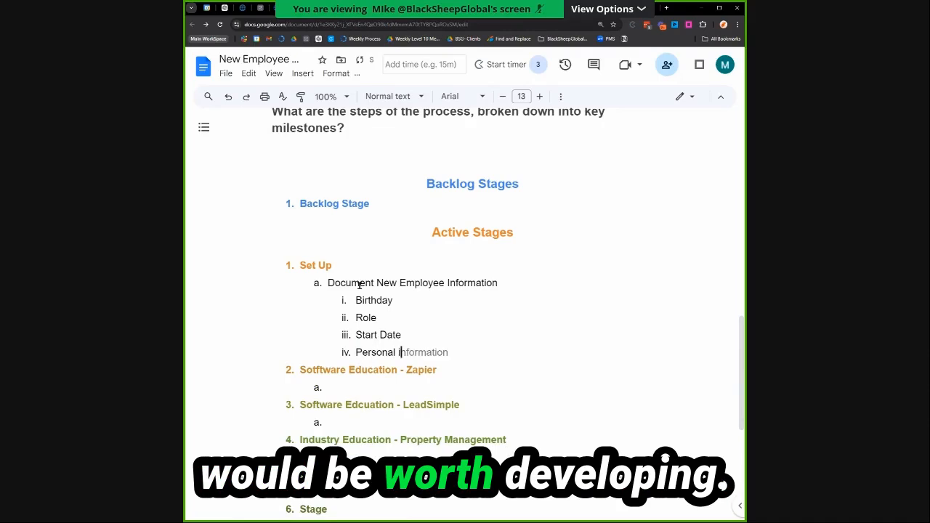
{"action": "key", "text": "BackSpace"}
{"action": "type", "text": "family "}
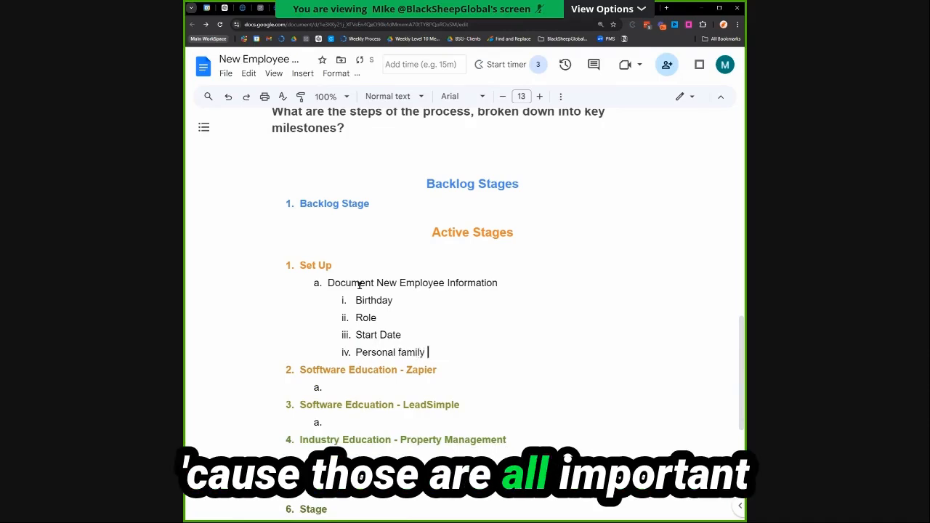
{"action": "type", "text": "information"}
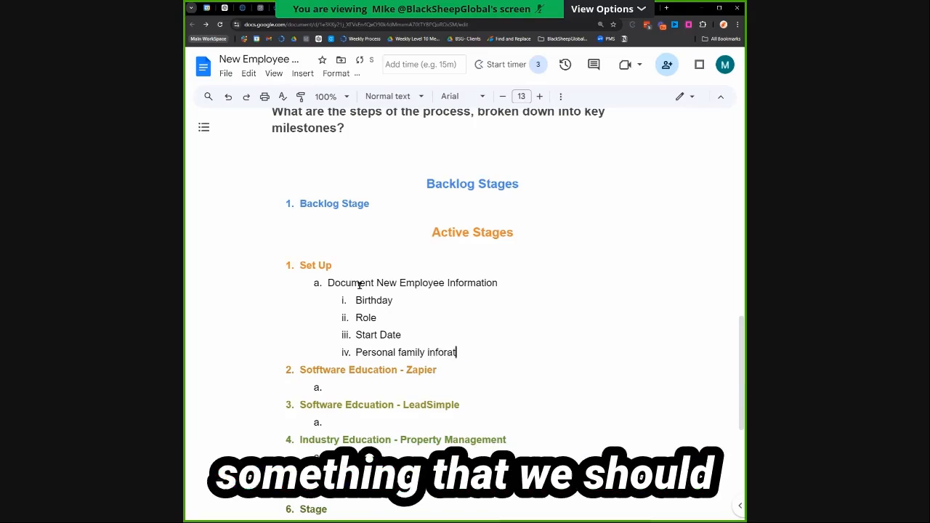
{"action": "key", "text": "Return"}
{"action": "type", "text": "Credit ca"}
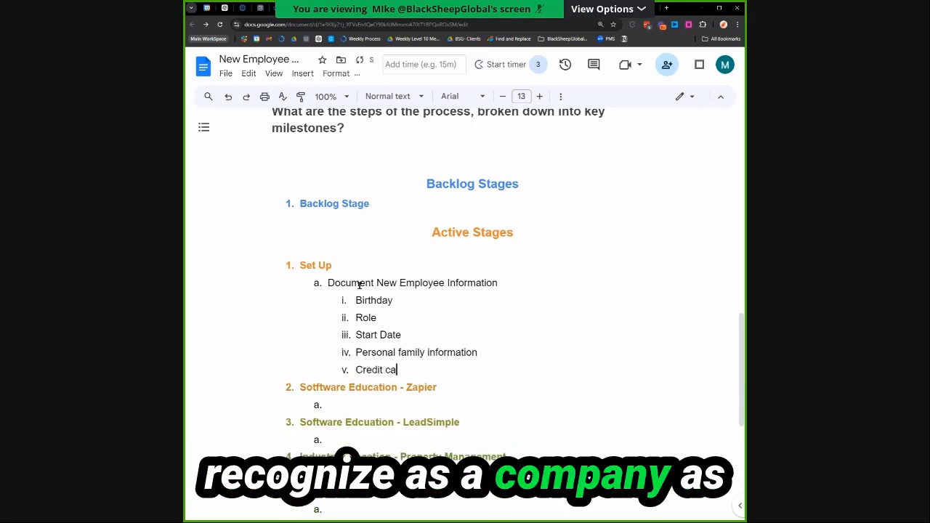
{"action": "type", "text": "rd info :tongu"}
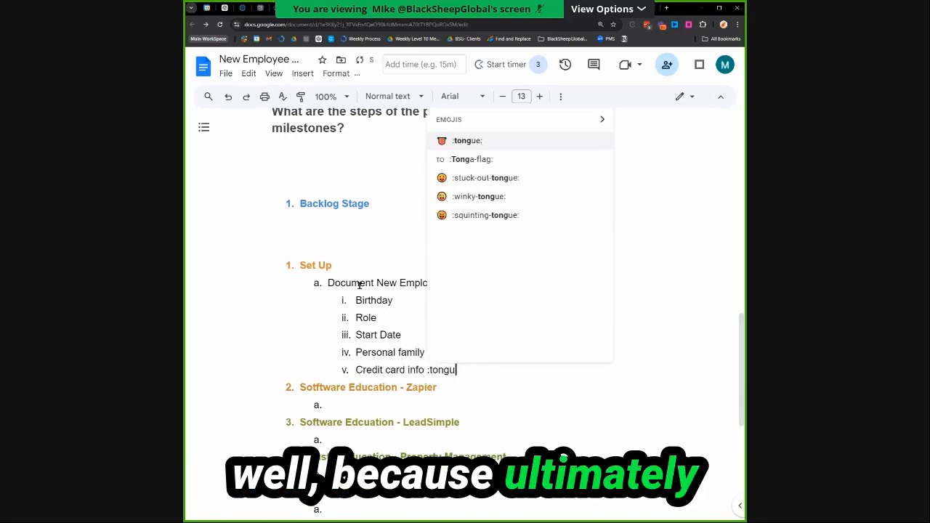
{"action": "key", "text": "Down"}
{"action": "key", "text": "Return"}
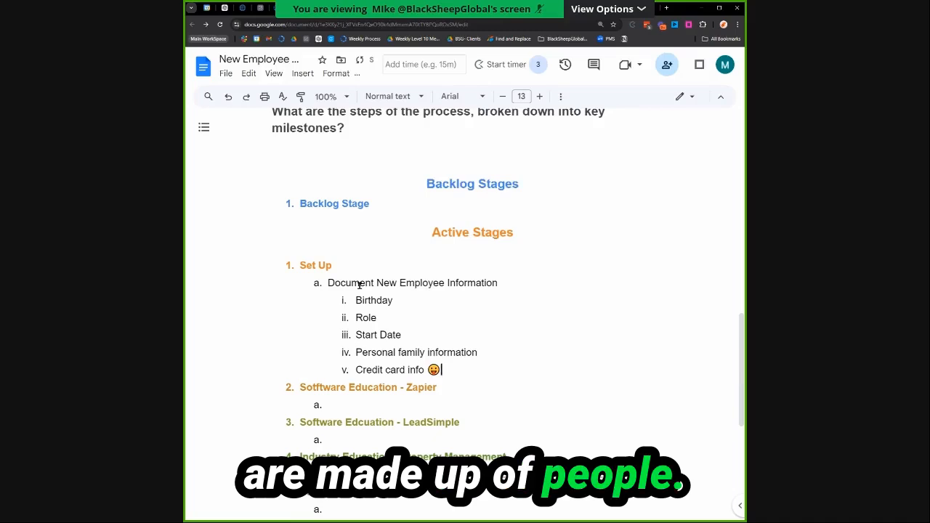
{"action": "scroll", "coordinate": [368, 290], "scroll_direction": "down", "scroll_amount": 1}
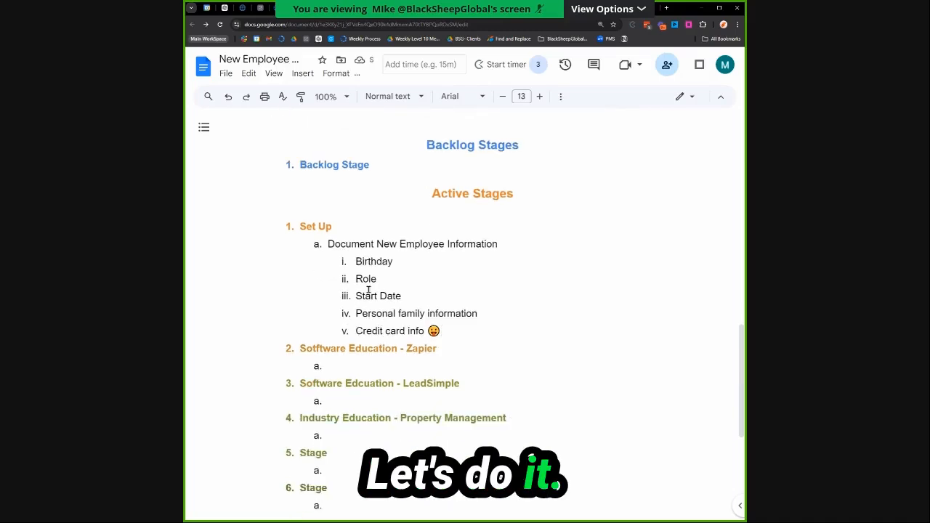
{"action": "key", "text": "shift+Home"}
{"action": "key", "text": "BackSpace"}
{"action": "key", "text": "BackSpace"}
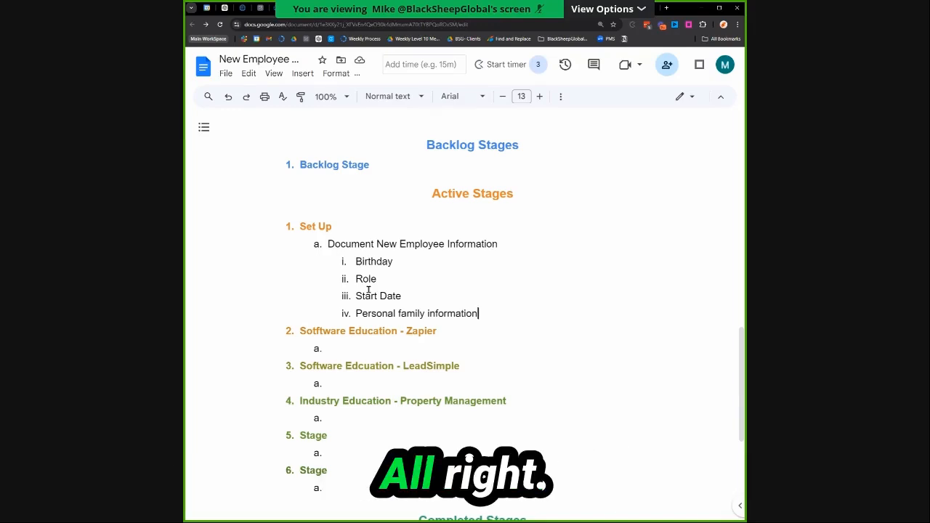
Start a new sub-item b in the "Set Up" stage, one level above the nested employee details.
{"action": "scroll", "coordinate": [368, 289], "scroll_direction": "down", "scroll_amount": 1}
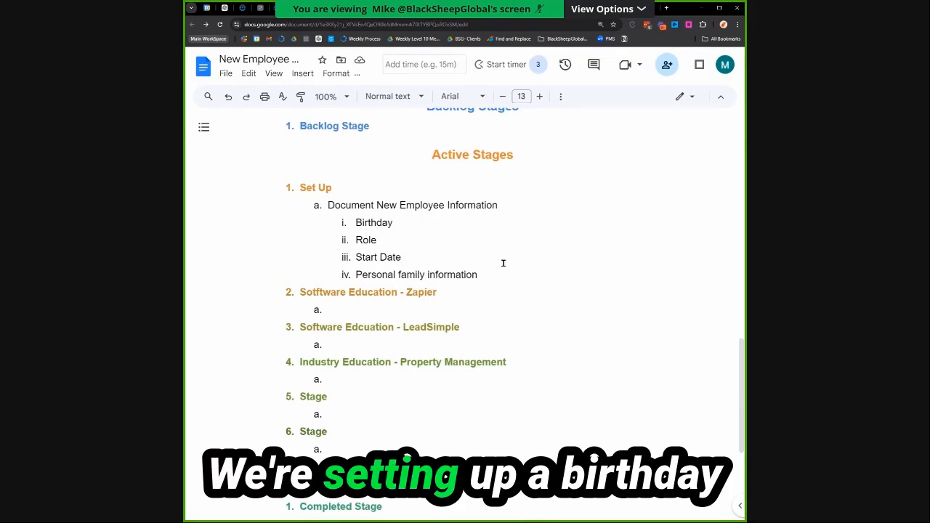
{"action": "key", "text": "Return"}
{"action": "key", "text": "shift+Tab"}
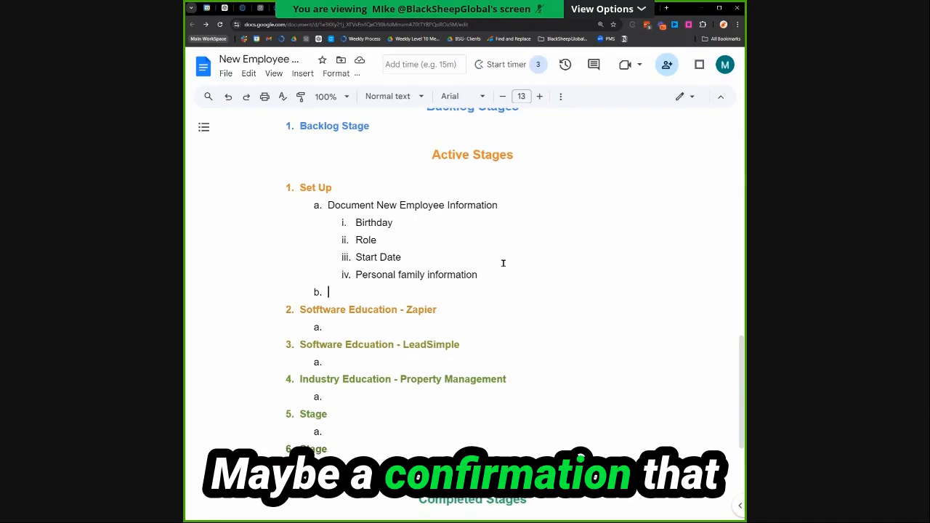
{"action": "type", "text": "onfirmation"}
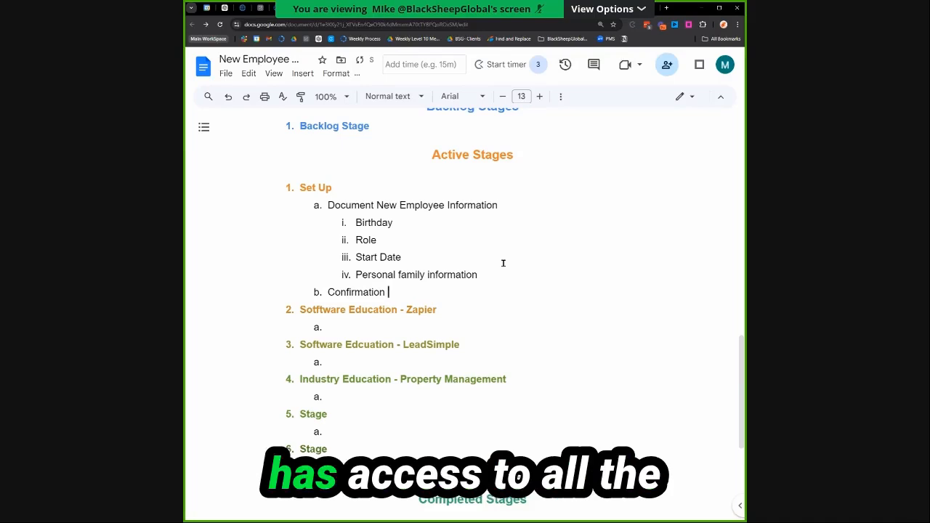
{"action": "type", "text": " of"}
{"action": "key", "text": "BackSpace"}
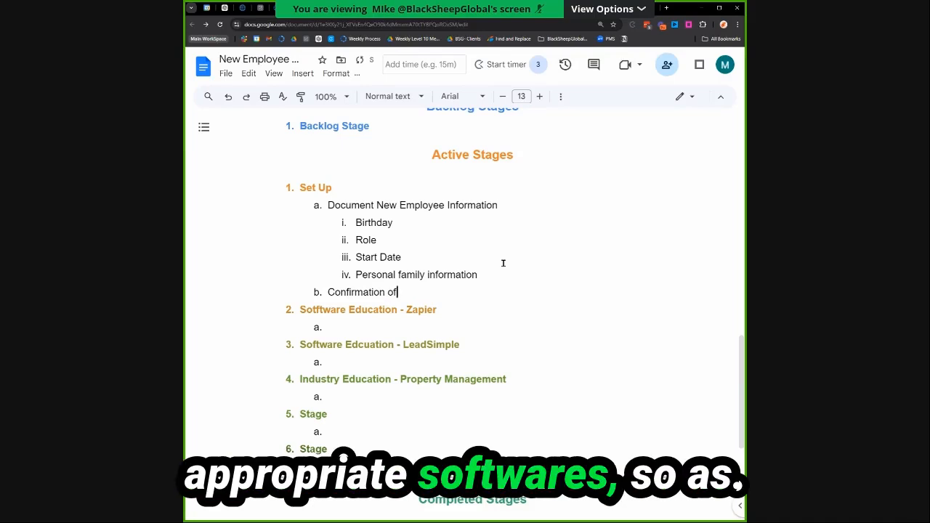
{"action": "key", "text": "shift+Home"}
Fill in sub-item b of the "Set Up" stage with "Set up Accounts:".
{"action": "type", "text": "Set"}
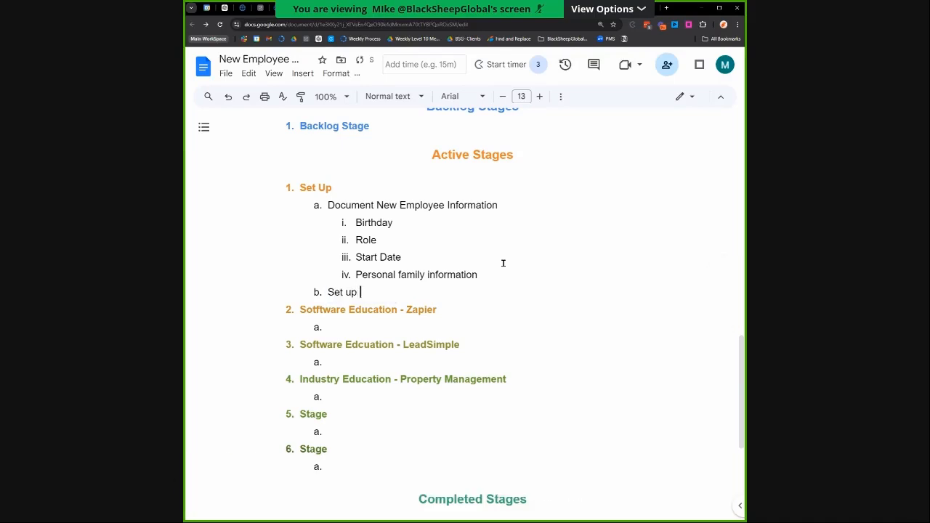
{"action": "type", "text": " up Accounrd"}
{"action": "key", "text": "BackSpace"}
{"action": "key", "text": "BackSpace"}
{"action": "type", "text": "ts:"}
Add the nested items "LastPass", "Zapier" and "Google" under "Set up Accounts:".
{"action": "key", "text": "Return"}
{"action": "key", "text": "Tab"}
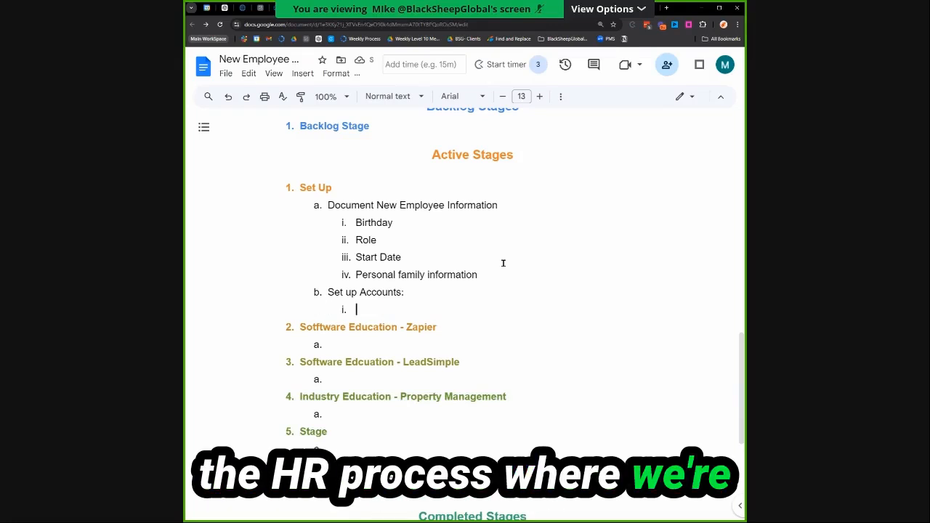
{"action": "type", "text": "LastPass"}
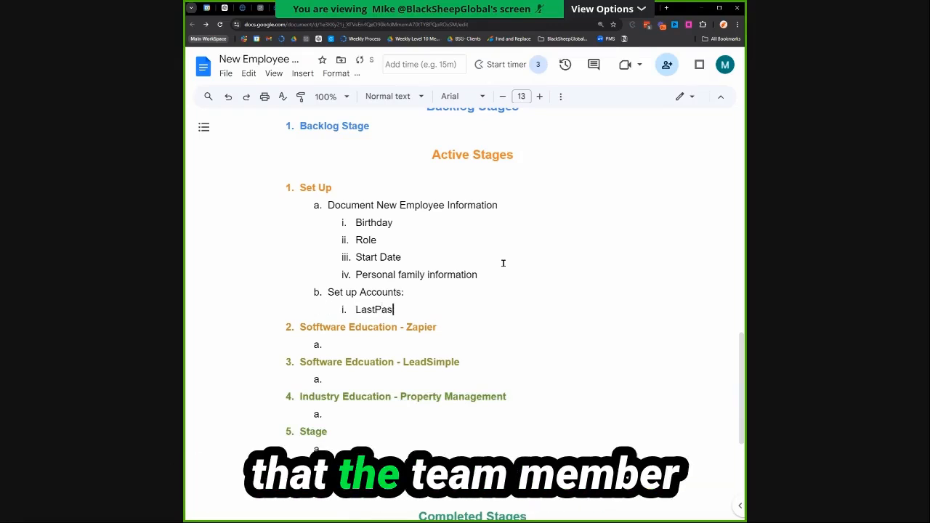
{"action": "key", "text": "Return"}
{"action": "type", "text": "Zapier"}
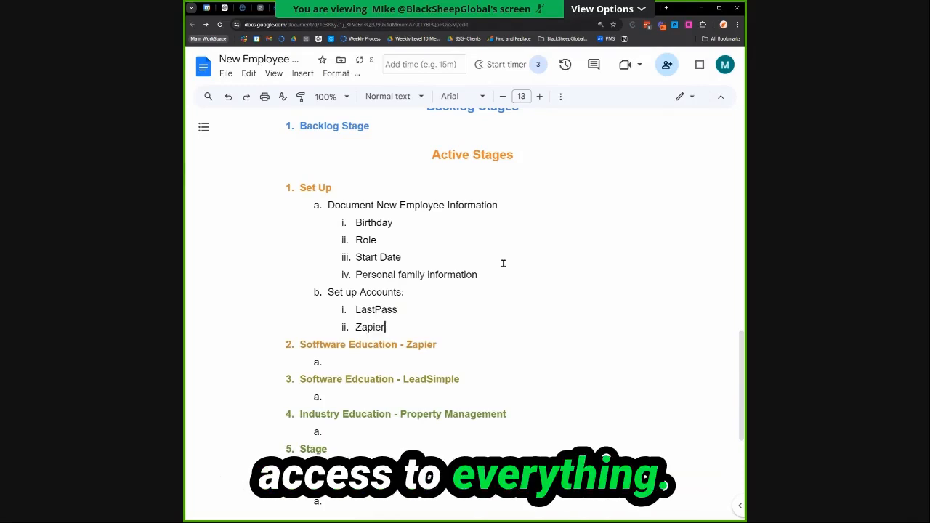
{"action": "key", "text": "Return"}
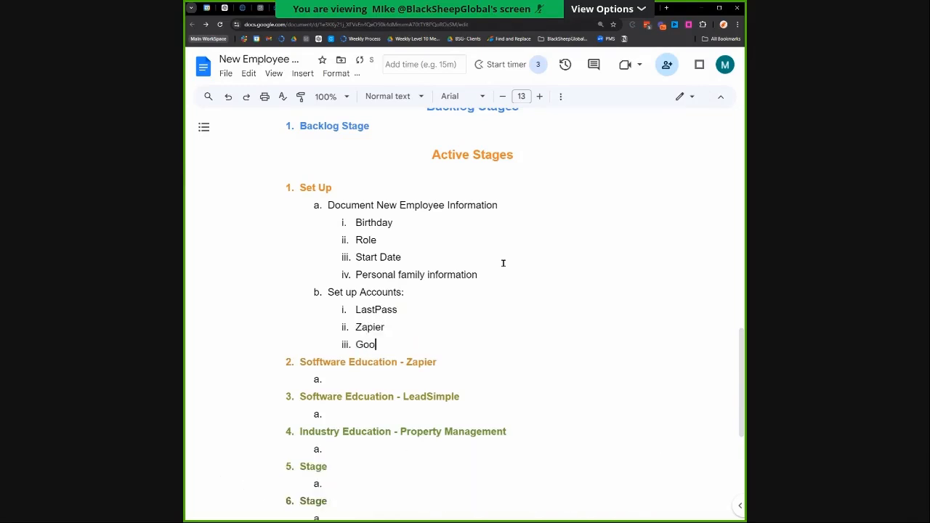
{"action": "type", "text": "Google"}
Continue the accounts list with the items "Notion", "Slack" and "Etc..".
{"action": "key", "text": "Return"}
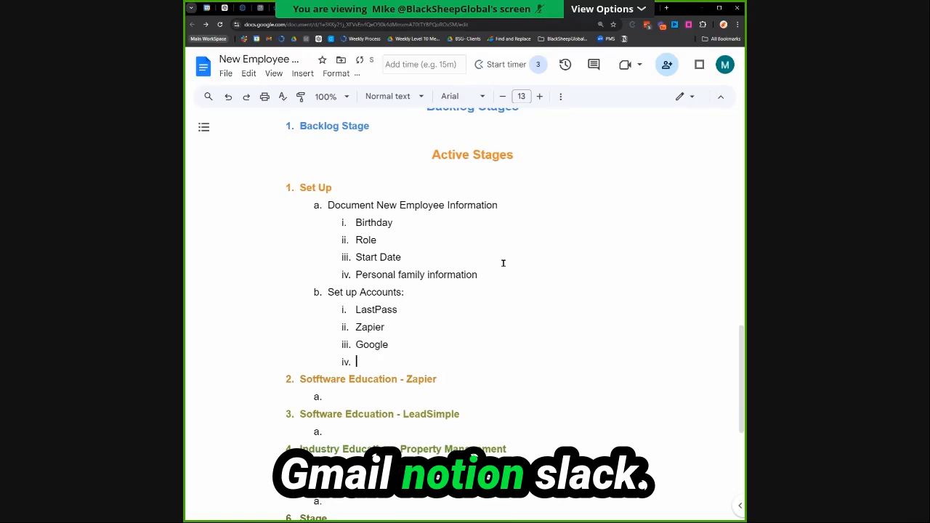
{"action": "type", "text": "Notion"}
{"action": "key", "text": "Return"}
{"action": "type", "text": "Slack"}
{"action": "key", "text": "Return"}
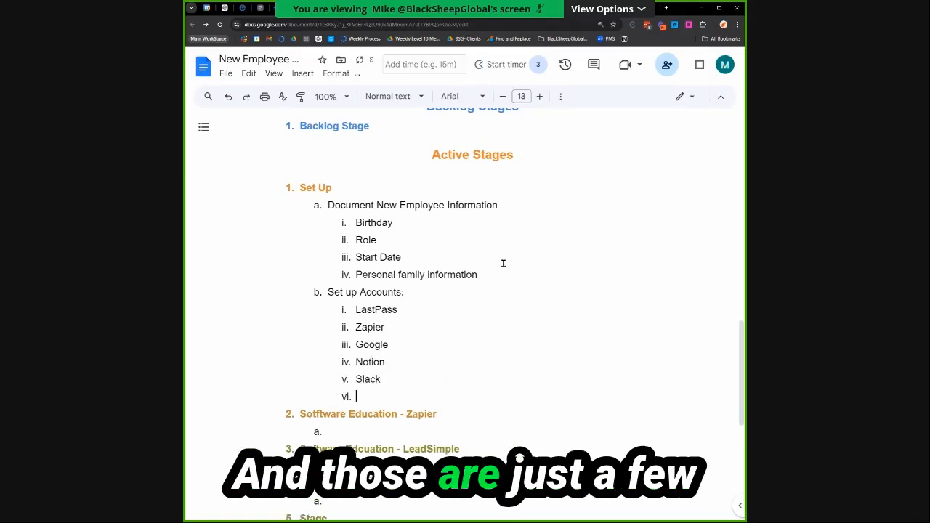
{"action": "key", "text": "BackSpace"}
{"action": "key", "text": "Return"}
{"action": "type", "text": "Etc."}
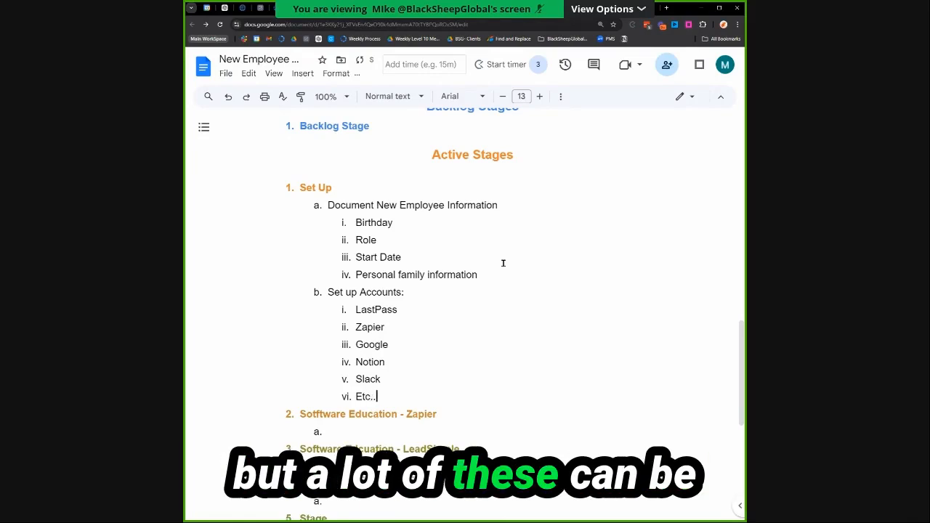
{"action": "type", "text": "."}
Insert the item "Clockify" between "Slack" and "Etc.." in the accounts list.
{"action": "scroll", "coordinate": [503, 263], "scroll_direction": "down", "scroll_amount": 1}
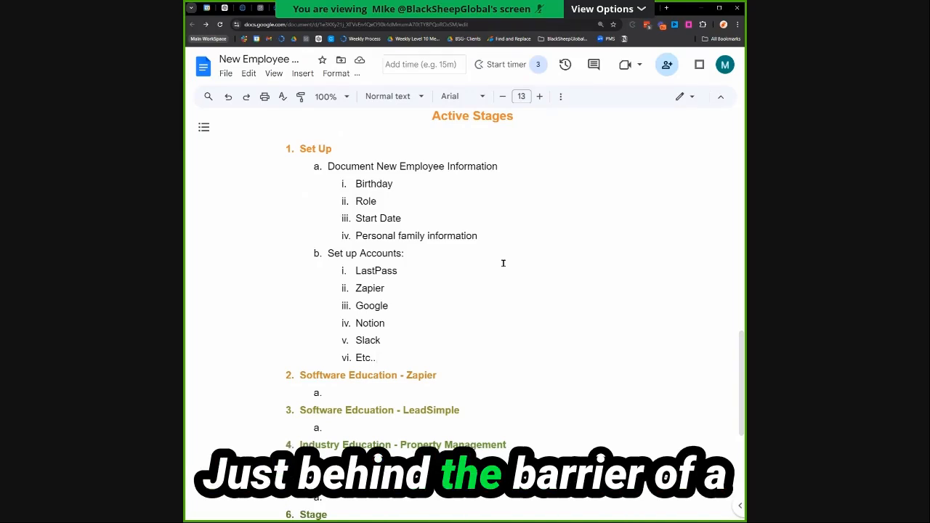
{"action": "key", "text": "Return"}
{"action": "type", "text": "Clo"}
{"action": "key", "text": "Up"}
{"action": "key", "text": "Up"}
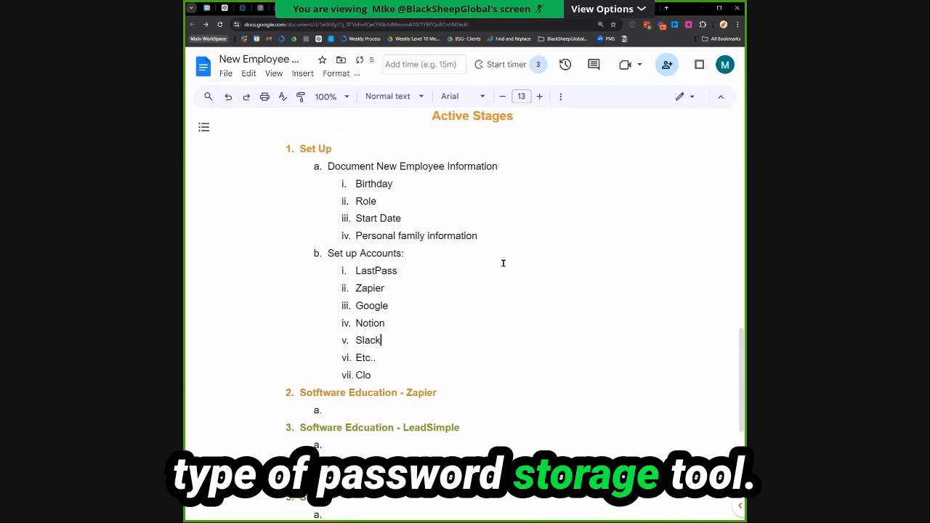
{"action": "key", "text": "Return"}
{"action": "type", "text": "Clockify"}
Remove the stray "Clo" item from the end of the accounts list.
{"action": "key", "text": "Down"}
{"action": "key", "text": "Down"}
{"action": "key", "text": "shift+End"}
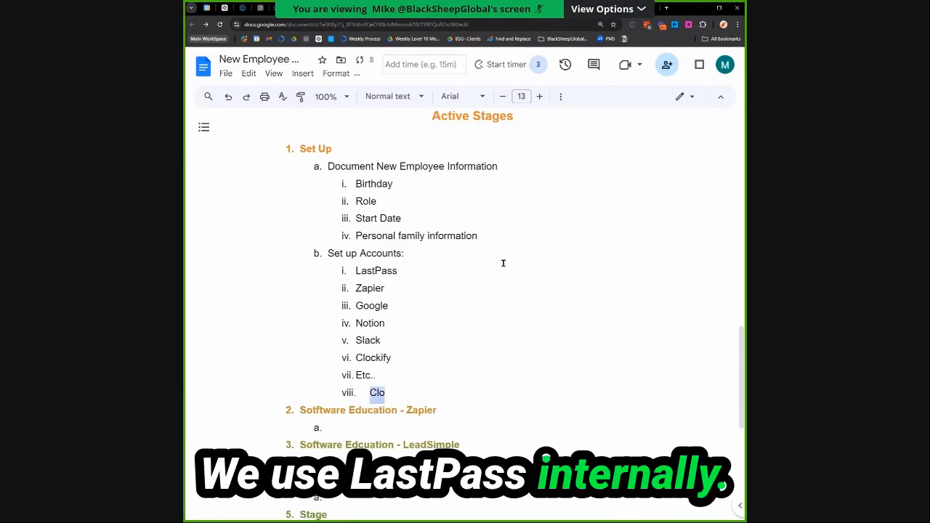
{"action": "key", "text": "BackSpace"}
{"action": "key", "text": "BackSpace"}
{"action": "key", "text": "BackSpace"}
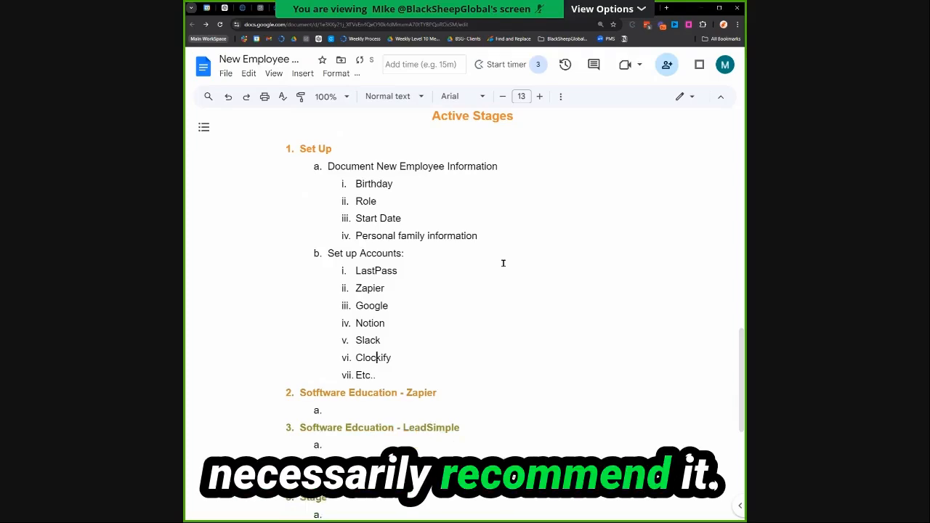
{"action": "key", "text": "End"}
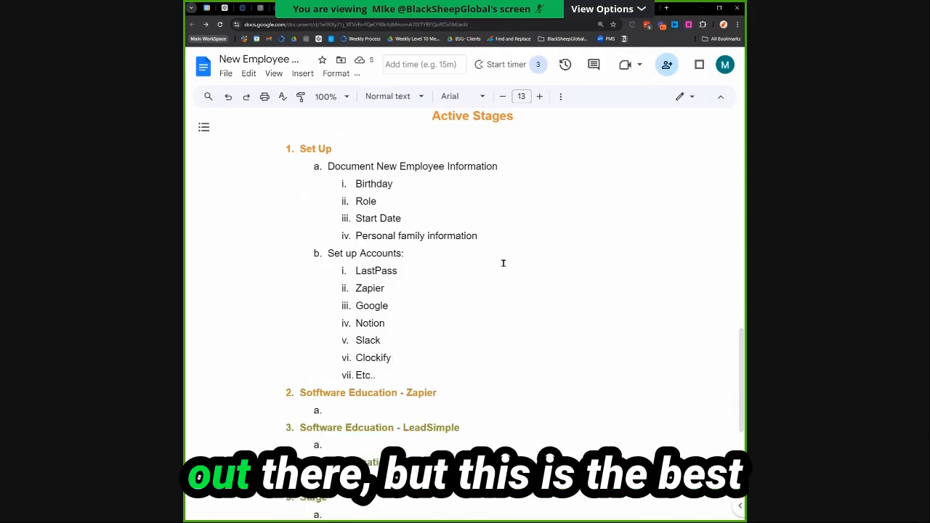
Add the nested item "Access to right channels" under "Slack".
{"action": "key", "text": "Down"}
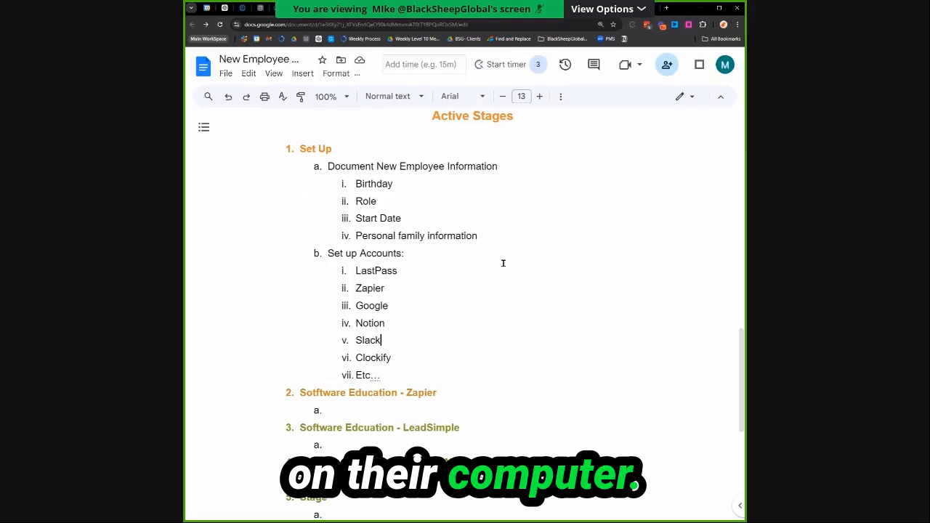
{"action": "key", "text": "Return"}
{"action": "key", "text": "Tab"}
{"action": "type", "text": "Access to right channels"}
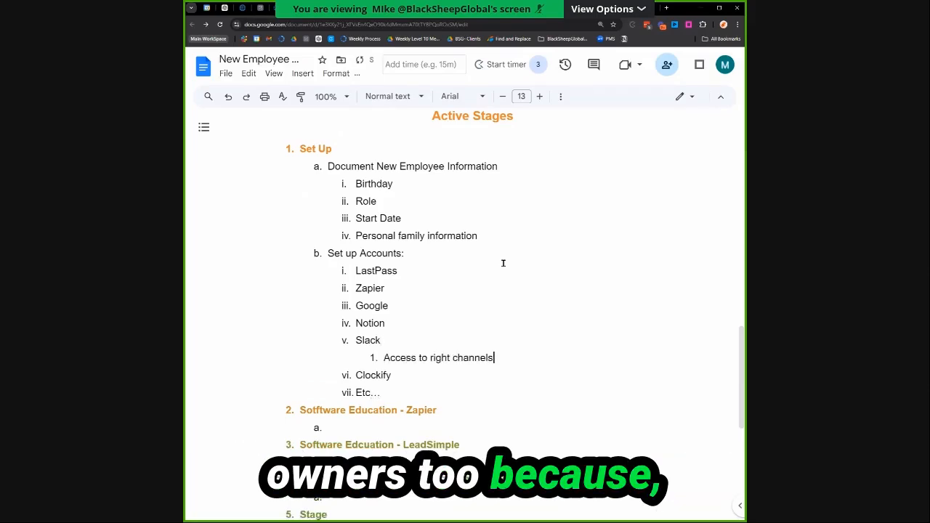
Add the nested item "Access to right pages" under "Notion".
{"action": "key", "text": "Up"}
{"action": "key", "text": "Up"}
{"action": "key", "text": "Return"}
{"action": "key", "text": "Tab"}
{"action": "type", "text": "Access to right "}
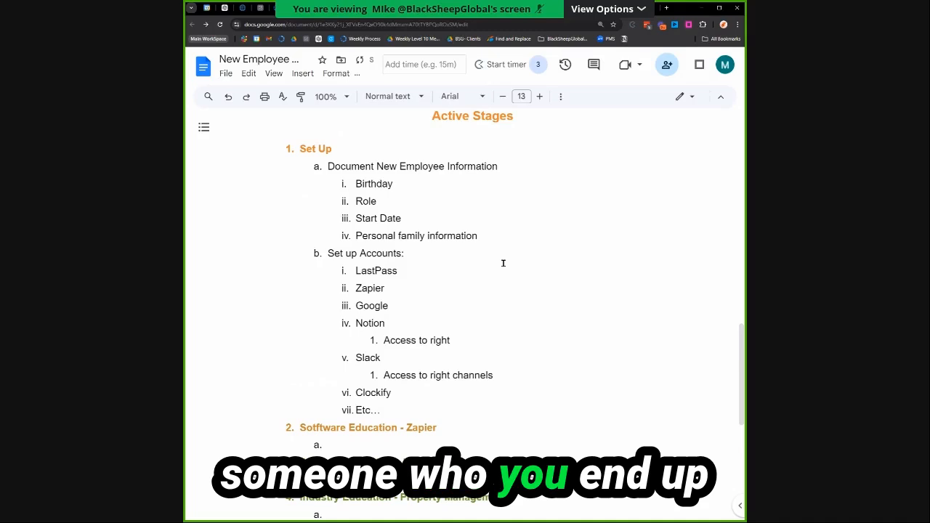
{"action": "type", "text": "pag"}
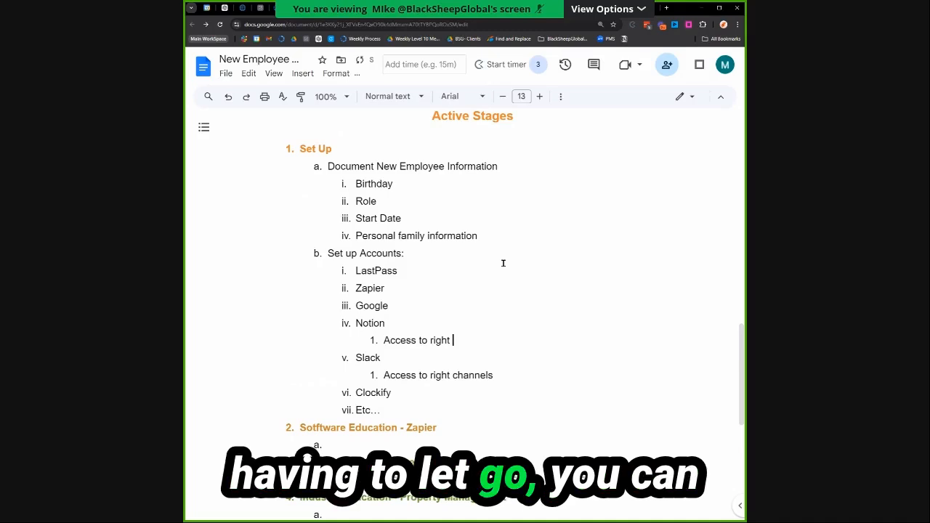
{"action": "key", "text": "BackSpace"}
{"action": "key", "text": "BackSpace"}
{"action": "type", "text": "pages"}
Add the nested item "Access to right folders and drive permissions" under "Google".
{"action": "key", "text": "Up"}
{"action": "key", "text": "Up"}
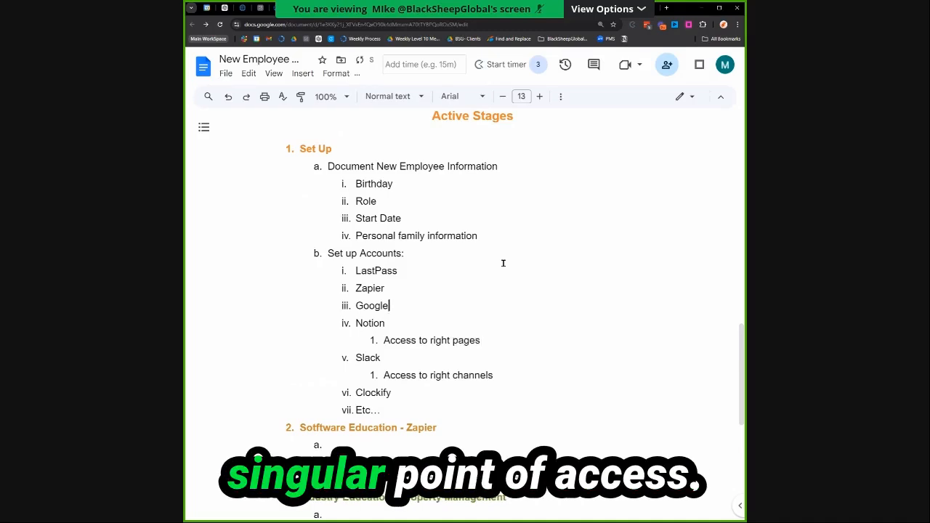
{"action": "key", "text": "Return"}
{"action": "key", "text": "Tab"}
{"action": "type", "text": "Access to right folders and drive "}
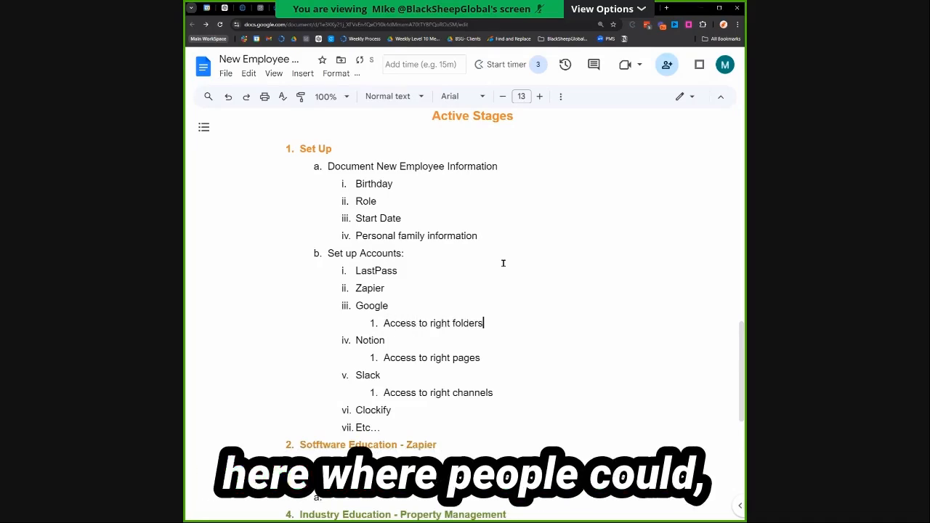
{"action": "type", "text": "acces"}
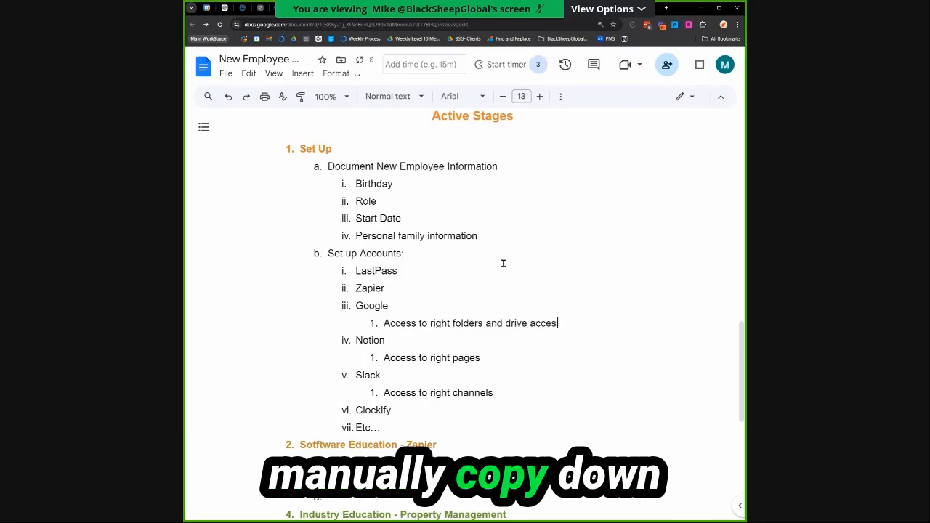
{"action": "type", "text": "s"}
{"action": "key", "text": "BackSpace"}
{"action": "key", "text": "BackSpace"}
{"action": "key", "text": "BackSpace"}
{"action": "key", "text": "BackSpace"}
{"action": "key", "text": "BackSpace"}
{"action": "type", "text": "permissions"}
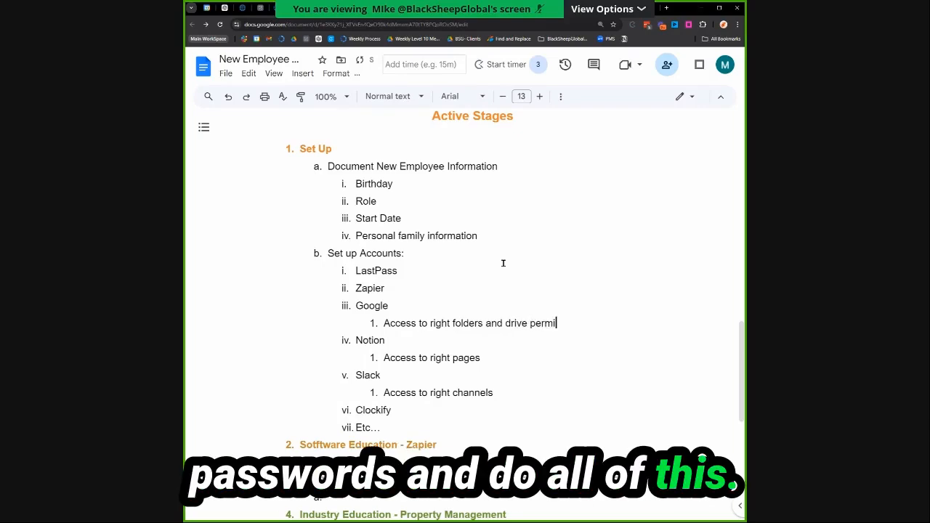
Add the nested item "Company account" under "Zapier".
{"action": "key", "text": "Up"}
{"action": "key", "text": "Up"}
{"action": "key", "text": "Return"}
{"action": "key", "text": "Tab"}
{"action": "type", "text": "Company account"}
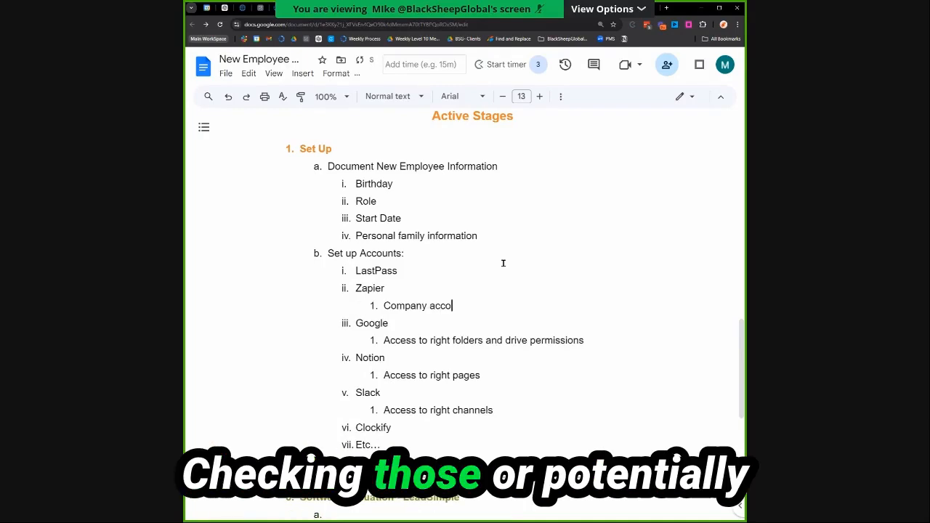
Add the nested item "Verify permission settings" under "LastPass" in the account setup list.
{"action": "key", "text": "Up"}
{"action": "key", "text": "Up"}
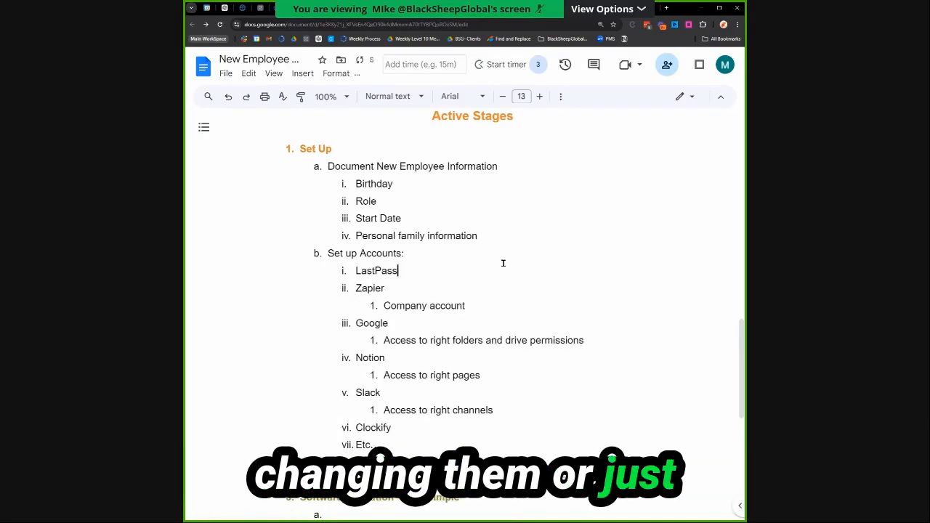
{"action": "key", "text": "Return"}
{"action": "key", "text": "Tab"}
{"action": "type", "text": "Veri"}
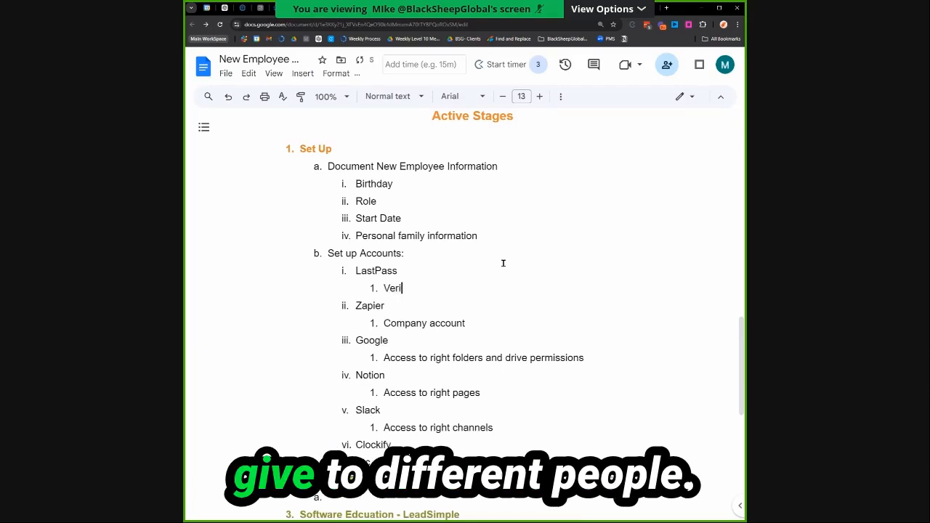
{"action": "type", "text": "fy permission settings"}
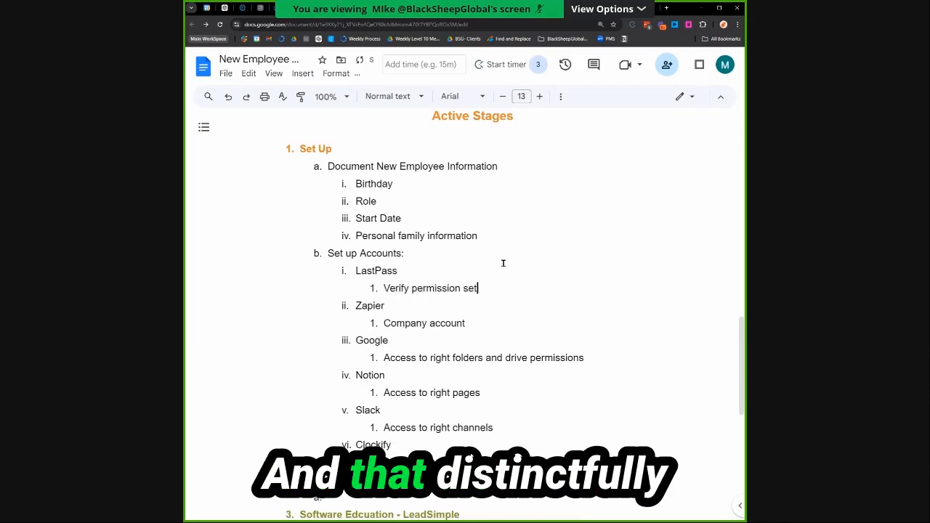
{"action": "key", "text": "Down"}
{"action": "key", "text": "Down"}
{"action": "key", "text": "Down"}
{"action": "key", "text": "Down"}
{"action": "key", "text": "Down"}
{"action": "key", "text": "Down"}
{"action": "key", "text": "Down"}
{"action": "key", "text": "Down"}
{"action": "key", "text": "Down"}
{"action": "scroll", "coordinate": [503, 263], "scroll_direction": "down", "scroll_amount": 1}
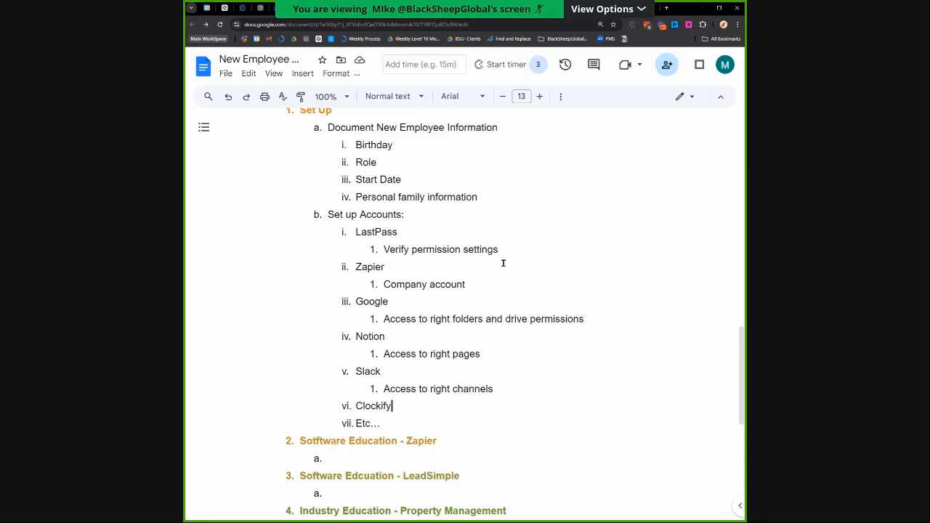
{"action": "scroll", "coordinate": [503, 263], "scroll_direction": "down", "scroll_amount": 1}
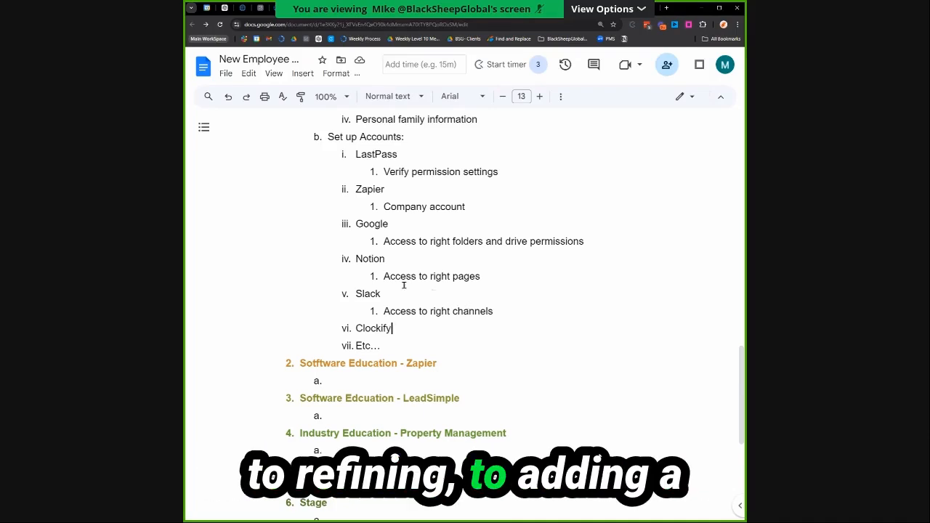
{"action": "scroll", "coordinate": [425, 291], "scroll_direction": "down", "scroll_amount": 1}
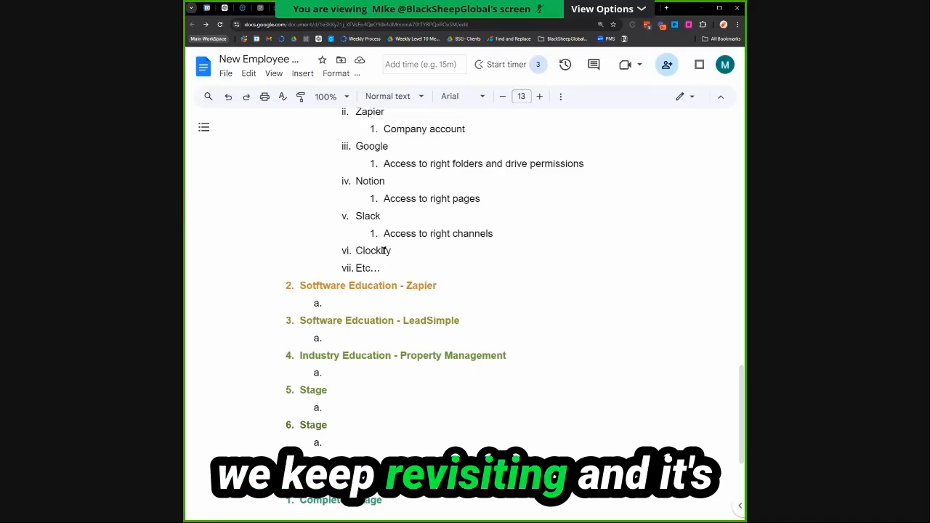
{"action": "scroll", "coordinate": [458, 265], "scroll_direction": "down", "scroll_amount": 1}
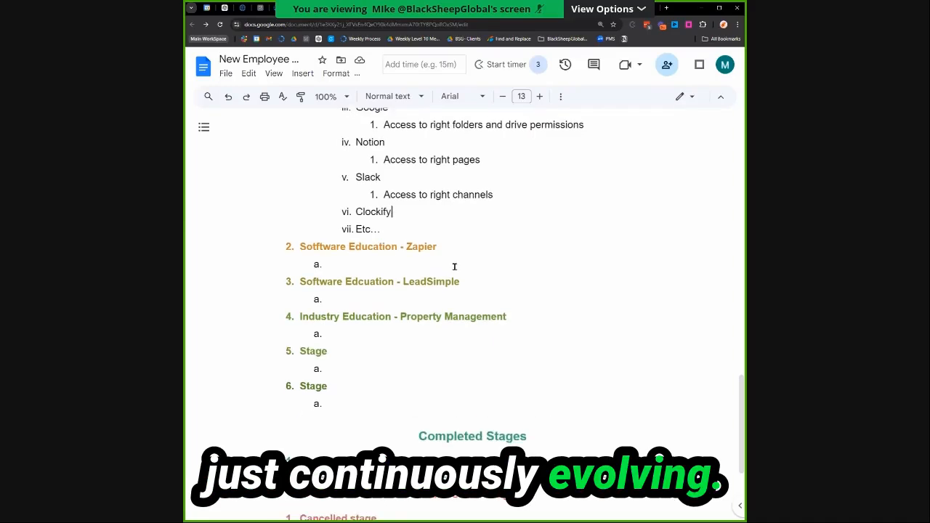
Begin the first sub-step of the Zapier education stage with "Zapier Academy (Coming Soon" followed by the performing-arts emoji.
{"action": "left_click", "coordinate": [446, 252]}
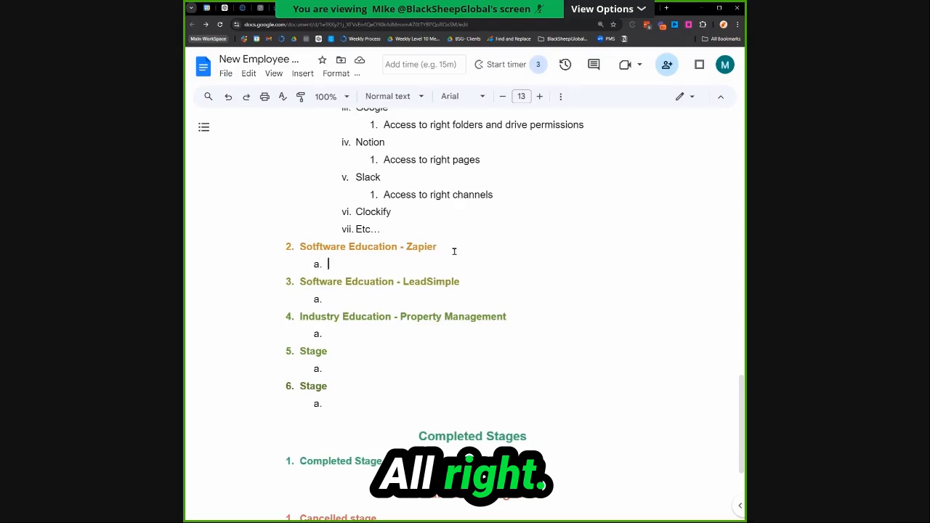
{"action": "left_click_drag", "start_coordinate": [332, 354], "coordinate": [285, 353]}
{"action": "left_click", "coordinate": [331, 353]}
{"action": "left_click", "coordinate": [342, 262]}
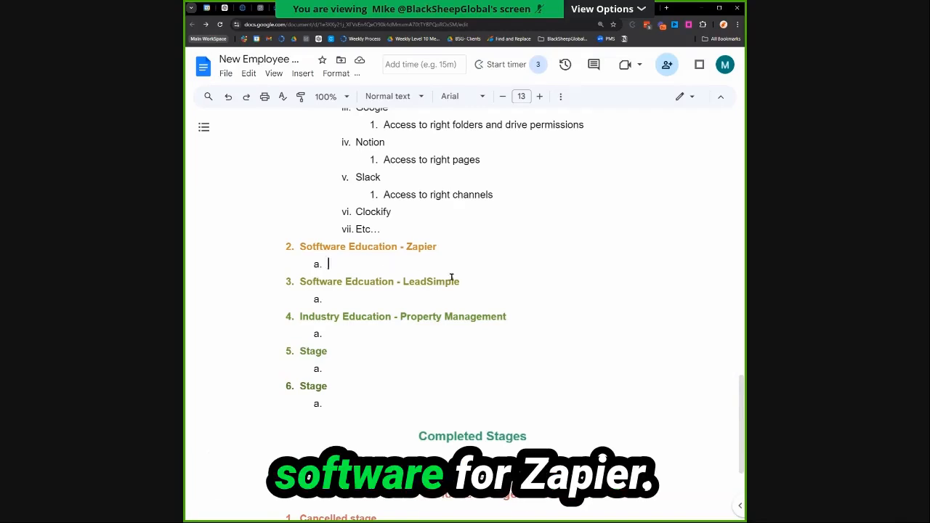
{"action": "scroll", "coordinate": [454, 277], "scroll_direction": "up", "scroll_amount": 2}
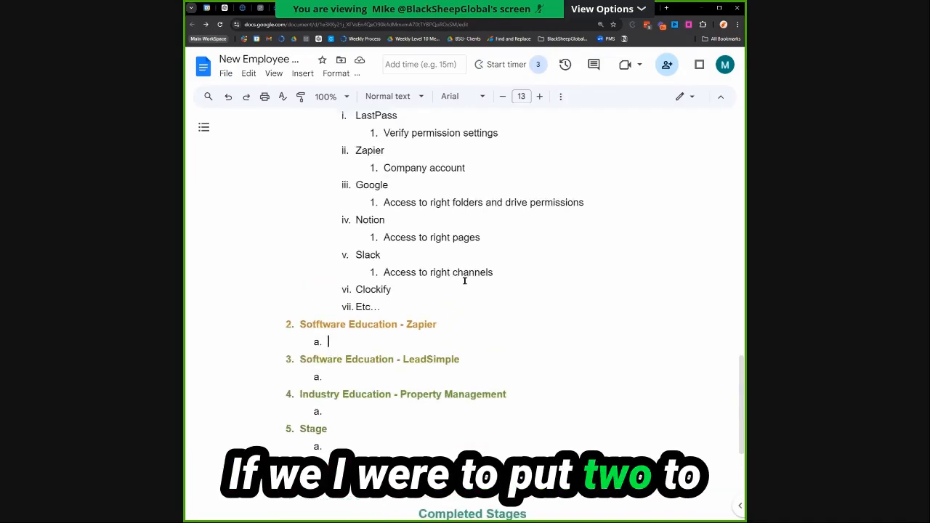
{"action": "scroll", "coordinate": [496, 297], "scroll_direction": "down", "scroll_amount": 1}
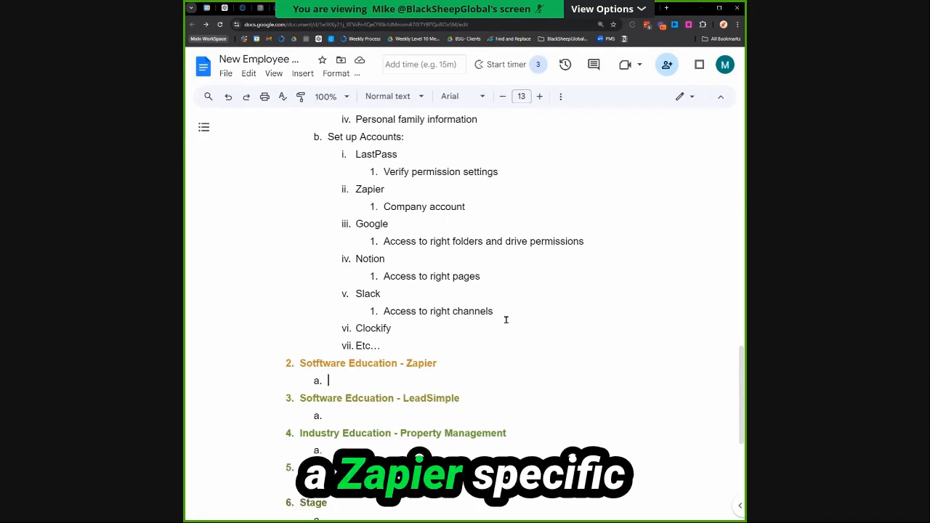
{"action": "type", "text": "apier Academy "}
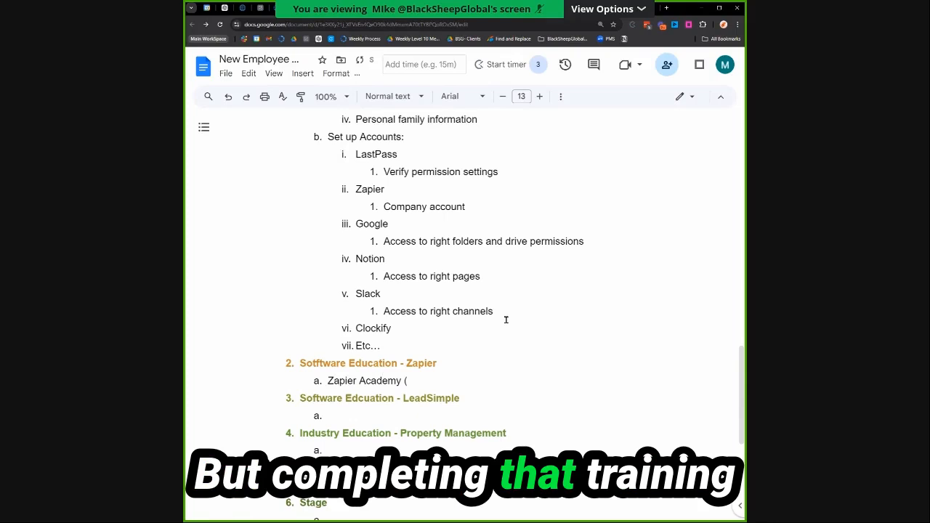
{"action": "type", "text": "("}
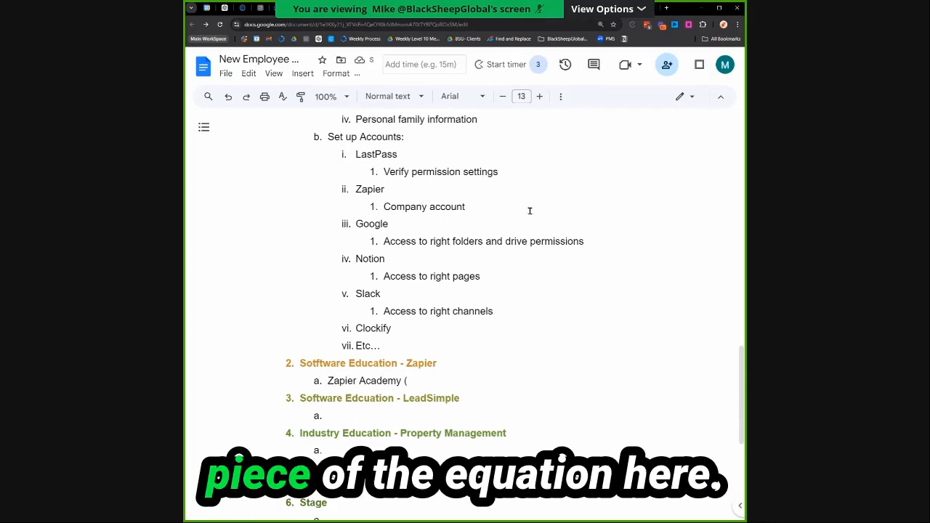
{"action": "type", "text": "Coming Soo"}
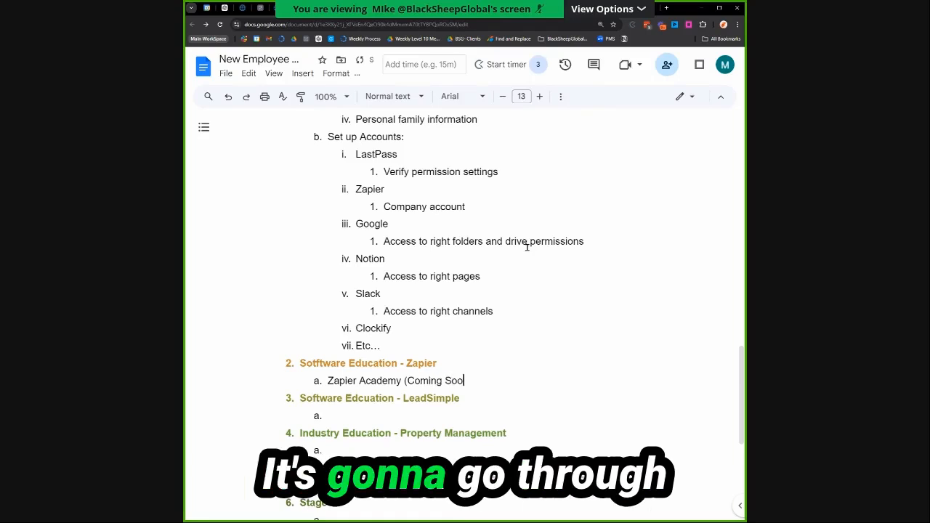
{"action": "type", "text": "n :theat"}
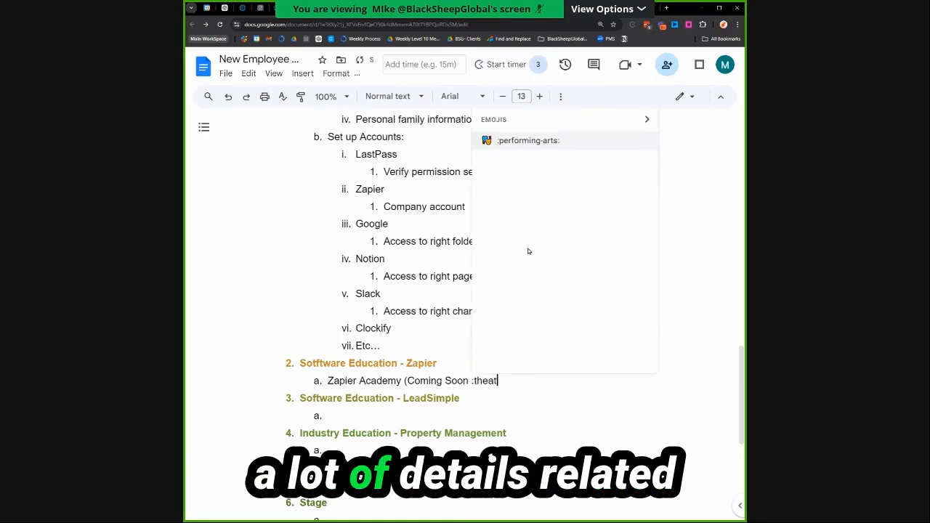
{"action": "key", "text": "Return"}
Insert a movie clapper board emoji after the performing-arts emoji in the "Zapier Academy" item.
{"action": "type", "text": ":"}
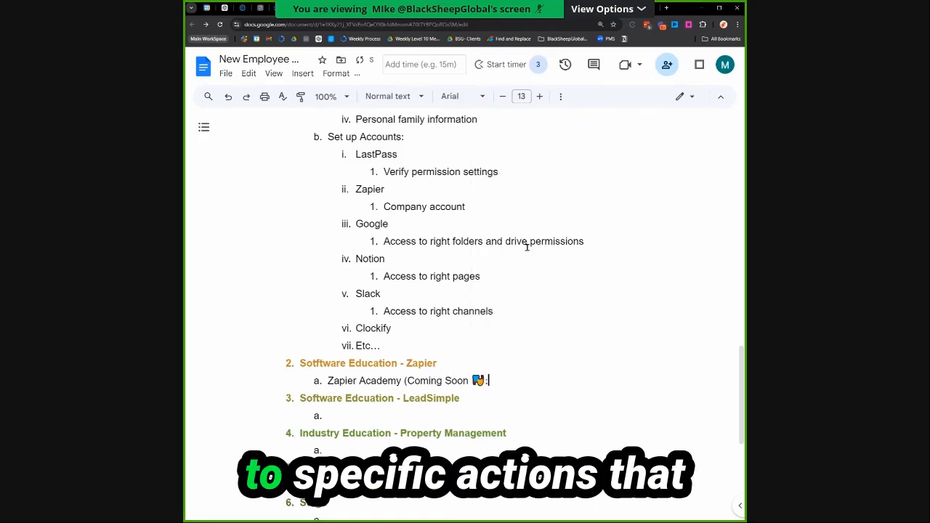
{"action": "type", "text": "bil"}
{"action": "key", "text": "BackSpace"}
{"action": "key", "text": "BackSpace"}
{"action": "key", "text": "BackSpace"}
{"action": "key", "text": "BackSpace"}
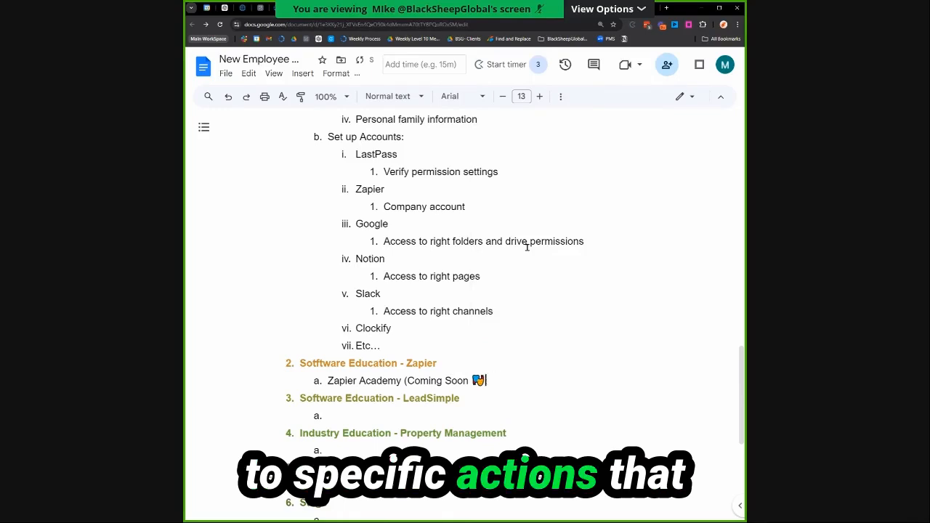
{"action": "type", "text": ":bill"}
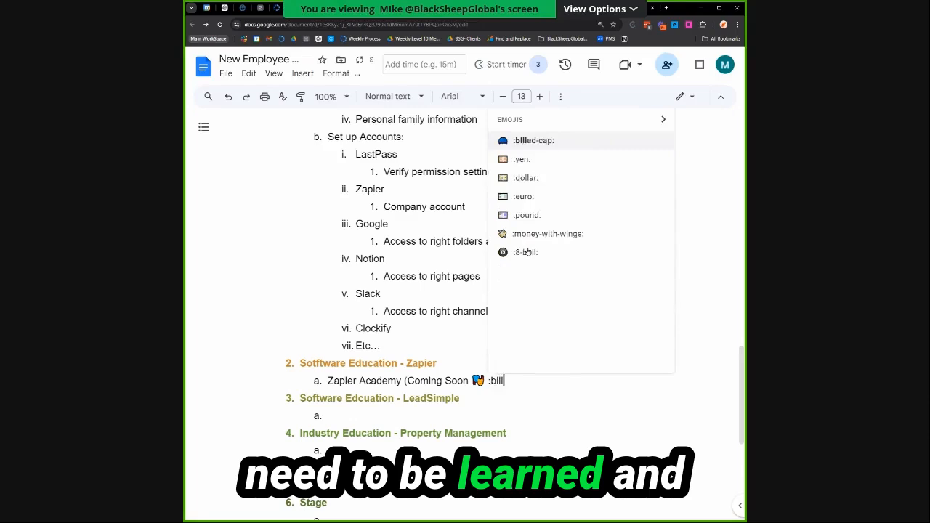
{"action": "key", "text": "BackSpace"}
{"action": "key", "text": "BackSpace"}
{"action": "key", "text": "BackSpace"}
{"action": "type", "text": "movie"}
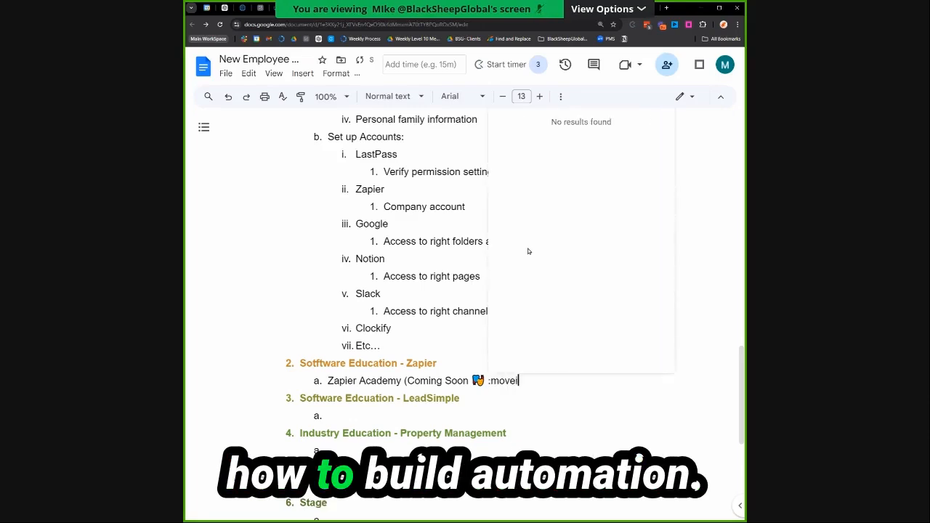
{"action": "key", "text": "BackSpace"}
{"action": "key", "text": "BackSpace"}
{"action": "left_click", "coordinate": [530, 201]}
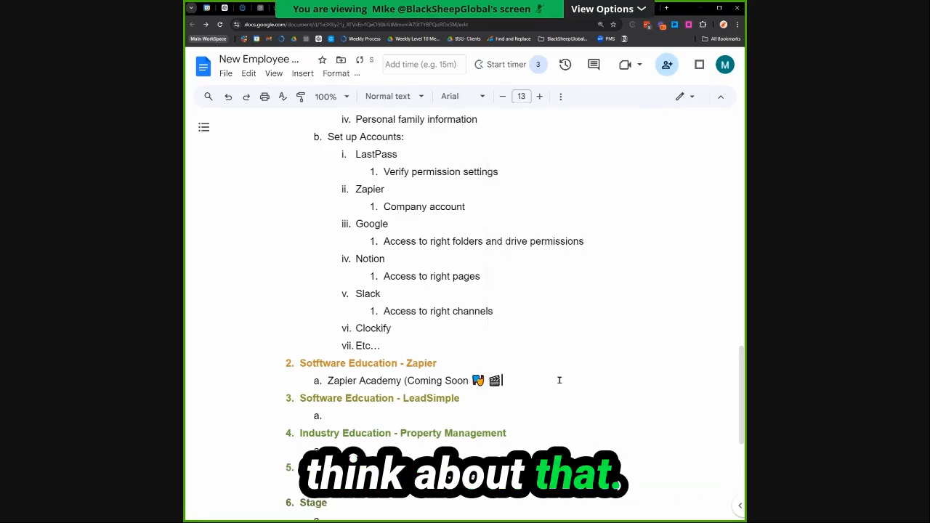
Finish the "Zapier Academy" item with a lightning bolt emoji and a closing parenthesis.
{"action": "type", "text": ")"}
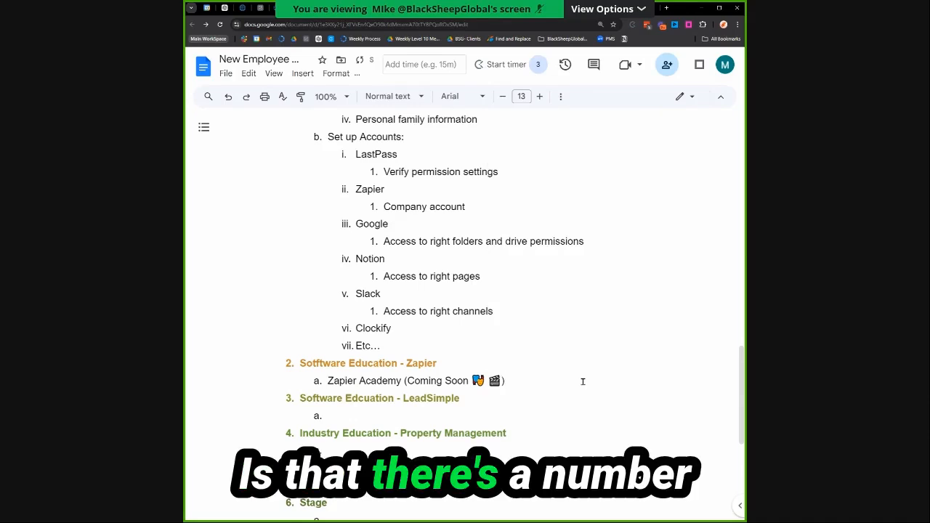
{"action": "key", "text": "BackSpace"}
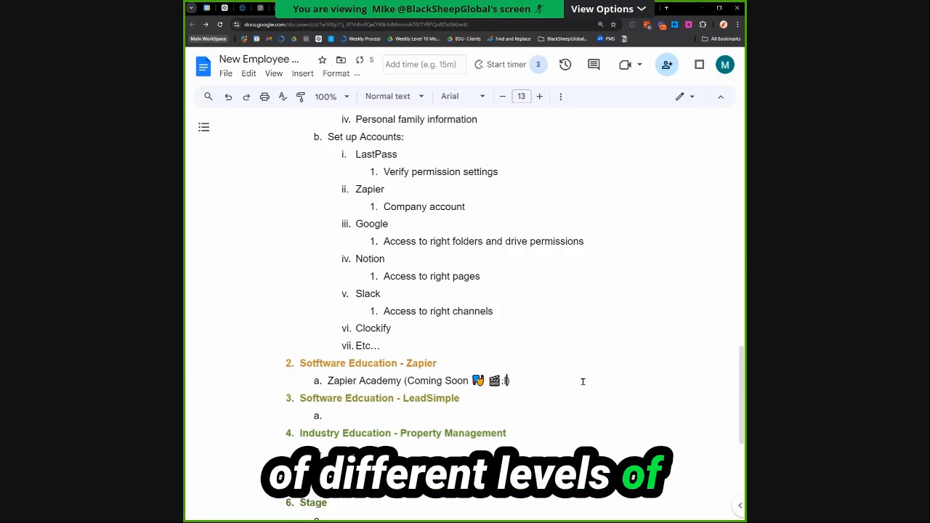
{"action": "type", "text": ":light"}
{"action": "key", "text": "Return"}
{"action": "type", "text": ")"}
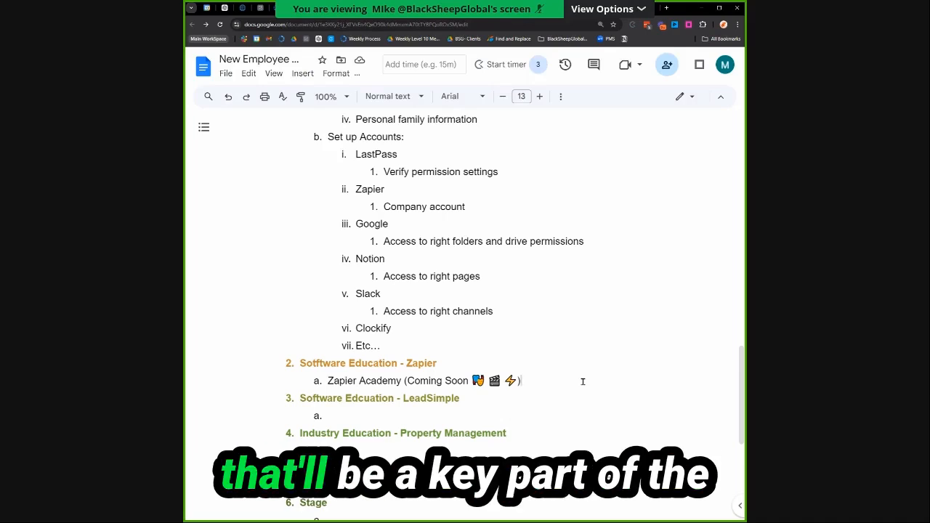
{"action": "key", "text": "Return"}
{"action": "key", "text": "BackSpace"}
{"action": "key", "text": "BackSpace"}
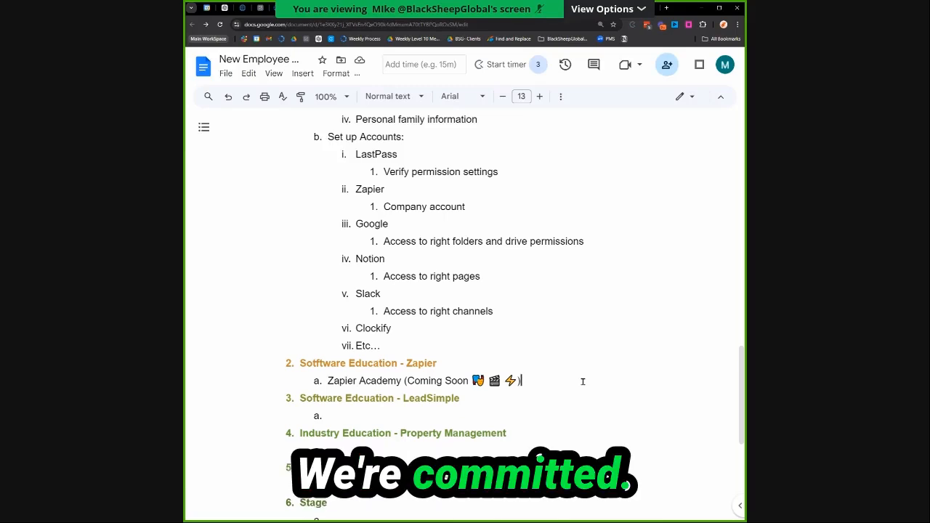
Enter "Future Course" with the hourglass-done emoji as the first sub-step of the LeadSimple education stage.
{"action": "scroll", "coordinate": [566, 379], "scroll_direction": "down", "scroll_amount": 1}
{"action": "left_click", "coordinate": [339, 378]}
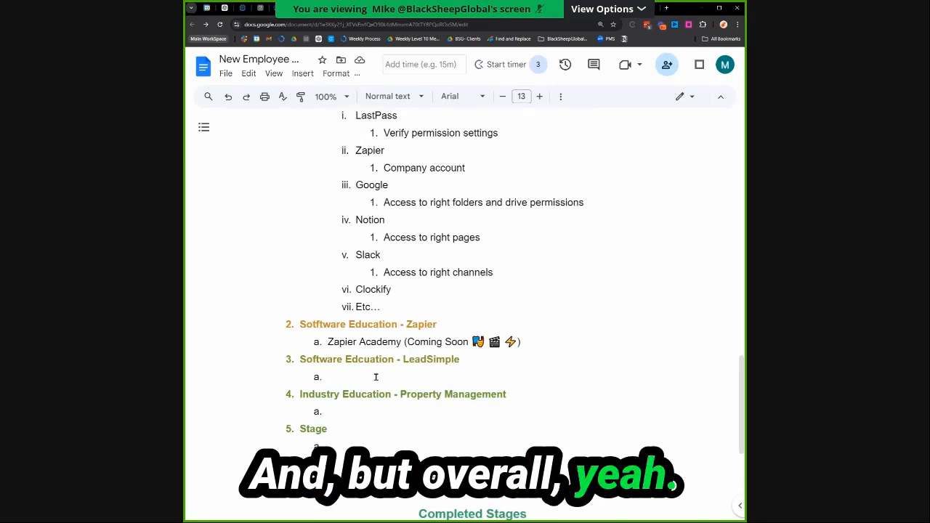
{"action": "scroll", "coordinate": [376, 378], "scroll_direction": "down", "scroll_amount": 1}
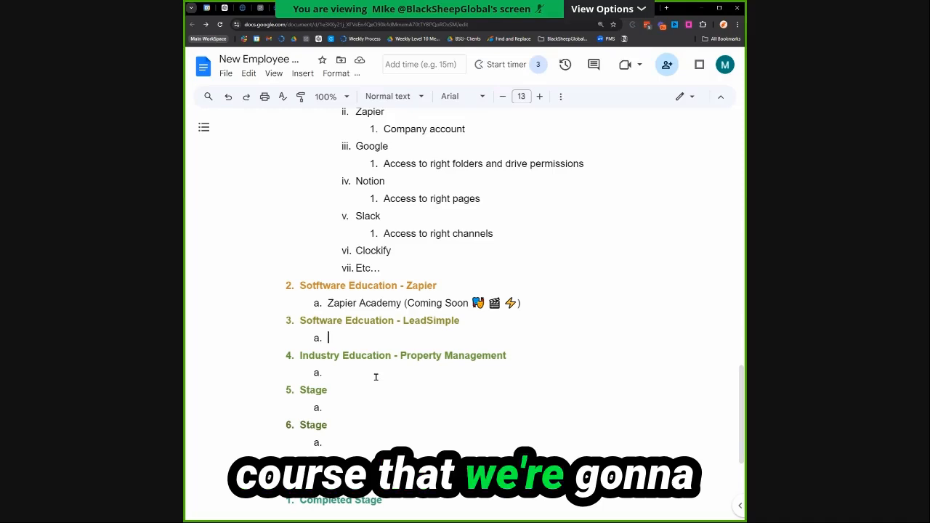
{"action": "type", "text": "Course "}
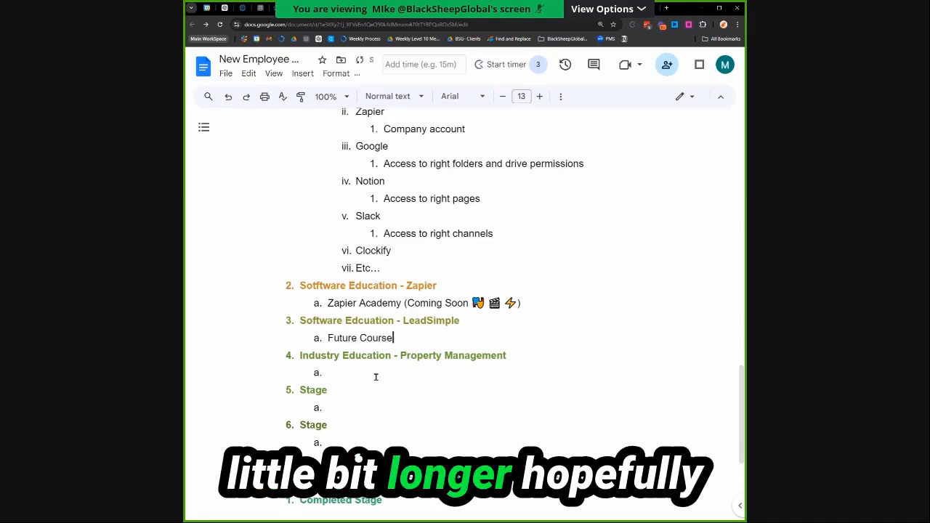
{"action": "type", "text": ":o"}
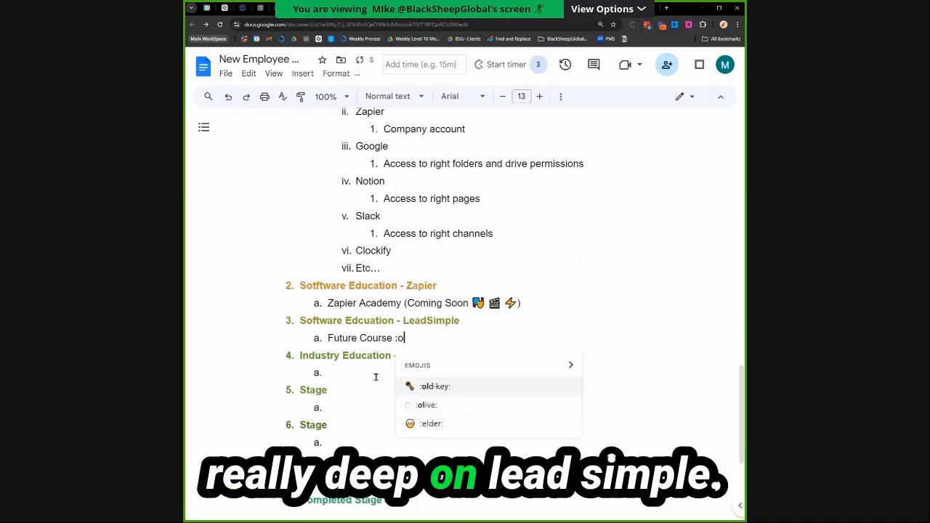
{"action": "type", "text": "ldtime"}
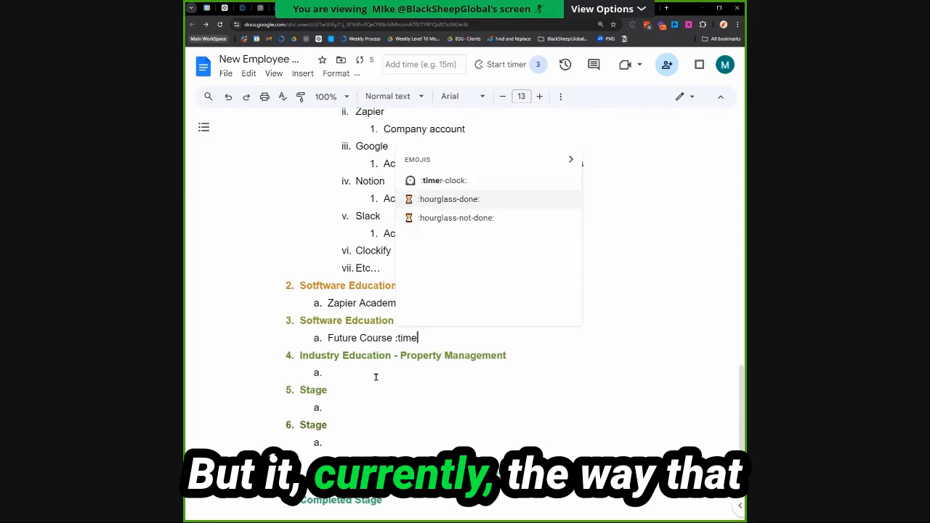
{"action": "key", "text": "Return"}
Add "LeadSimple Training Website Link" as the second sub-step of the LeadSimple education stage.
{"action": "key", "text": "Return"}
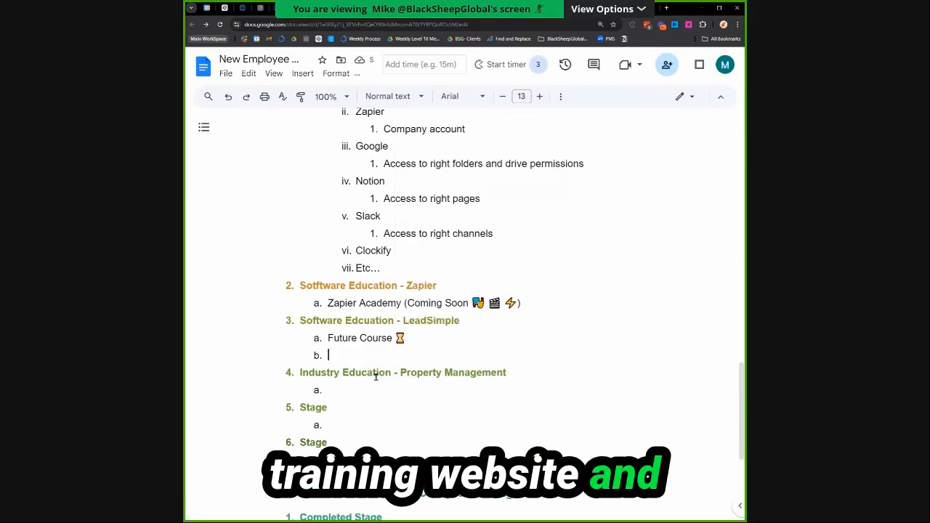
{"action": "type", "text": "LeadSimple "}
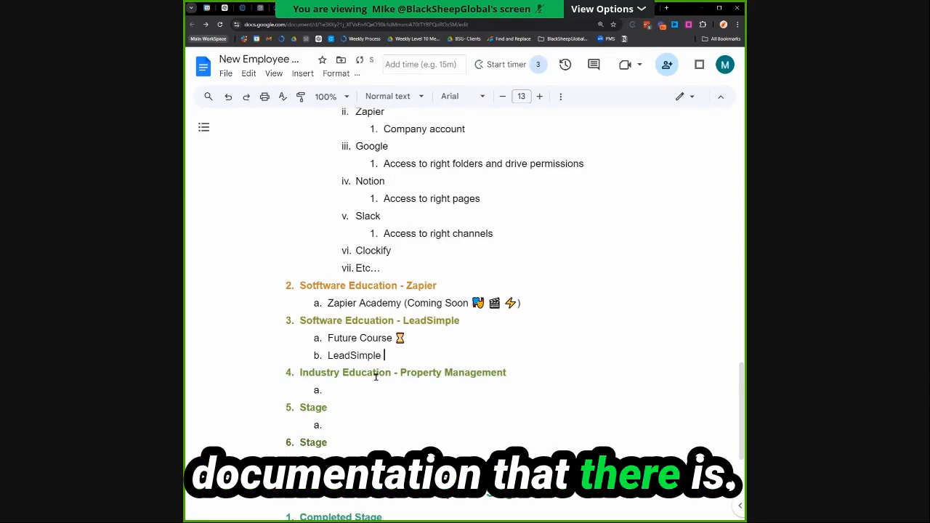
{"action": "type", "text": "TrainingWebin"}
{"action": "key", "text": "BackSpace"}
{"action": "key", "text": "BackSpace"}
{"action": "key", "text": "BackSpace"}
{"action": "key", "text": "BackSpace"}
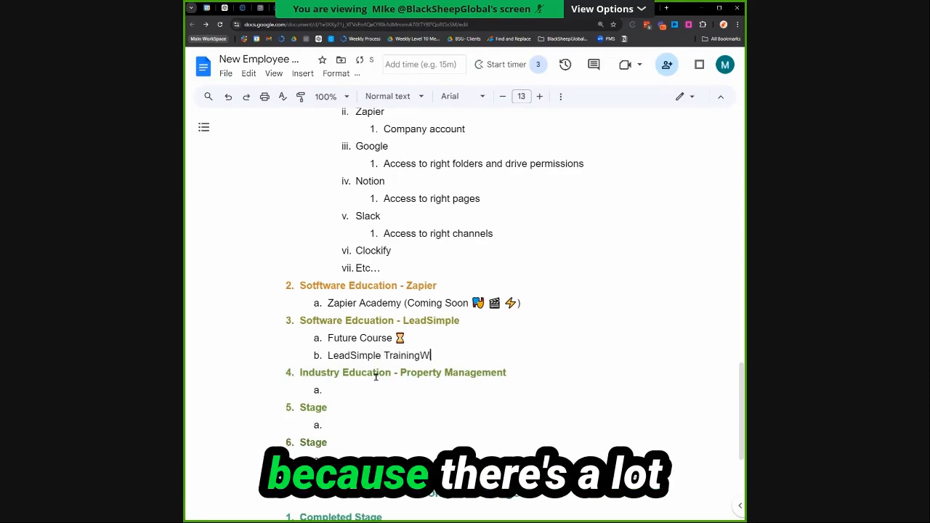
{"action": "type", "text": "ebsite"}
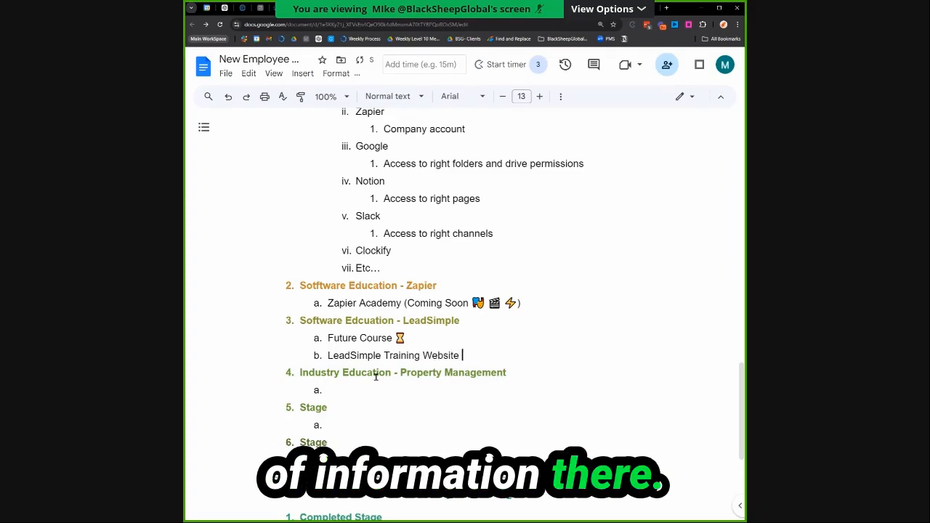
{"action": "type", "text": " Link"}
Add "Start LeadSimple Training Processes!" as the third sub-step of the LeadSimple education stage.
{"action": "key", "text": "Return"}
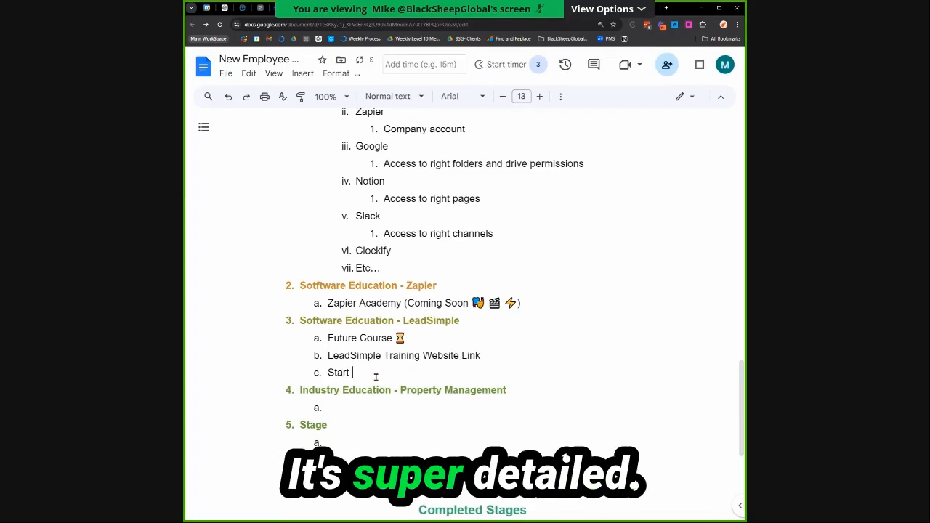
{"action": "type", "text": "Onbo"}
{"action": "key", "text": "BackSpace"}
{"action": "key", "text": "BackSpace"}
{"action": "key", "text": "BackSpace"}
{"action": "key", "text": "BackSpace"}
{"action": "type", "text": "LeadSimple"}
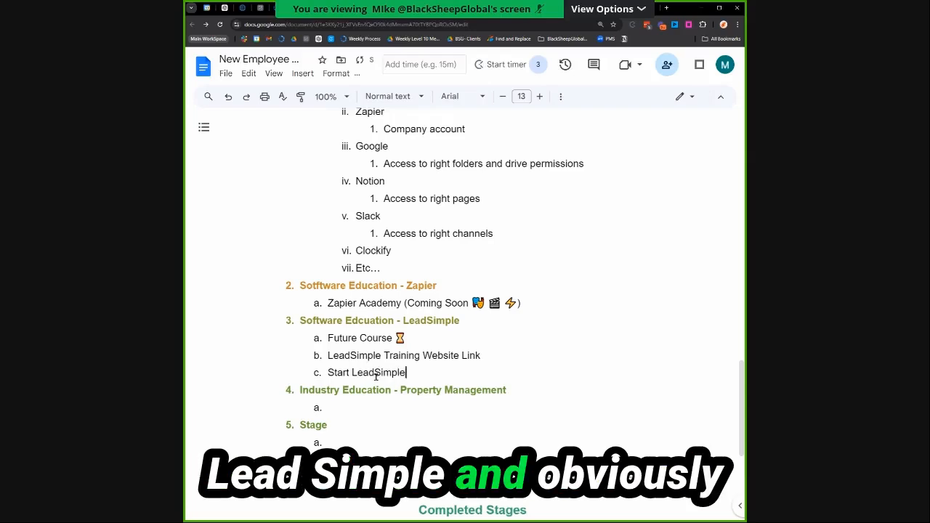
{"action": "type", "text": " training Pr"}
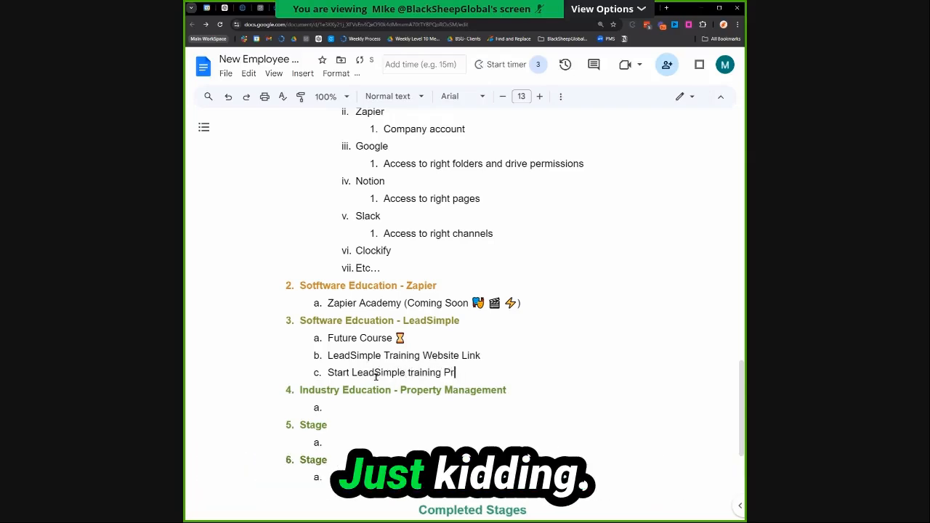
{"action": "key", "text": "BackSpace"}
{"action": "key", "text": "BackSpace"}
{"action": "key", "text": "BackSpace"}
{"action": "key", "text": "BackSpace"}
{"action": "key", "text": "BackSpace"}
{"action": "key", "text": "BackSpace"}
{"action": "key", "text": "BackSpace"}
{"action": "type", "text": "Training Processes"}
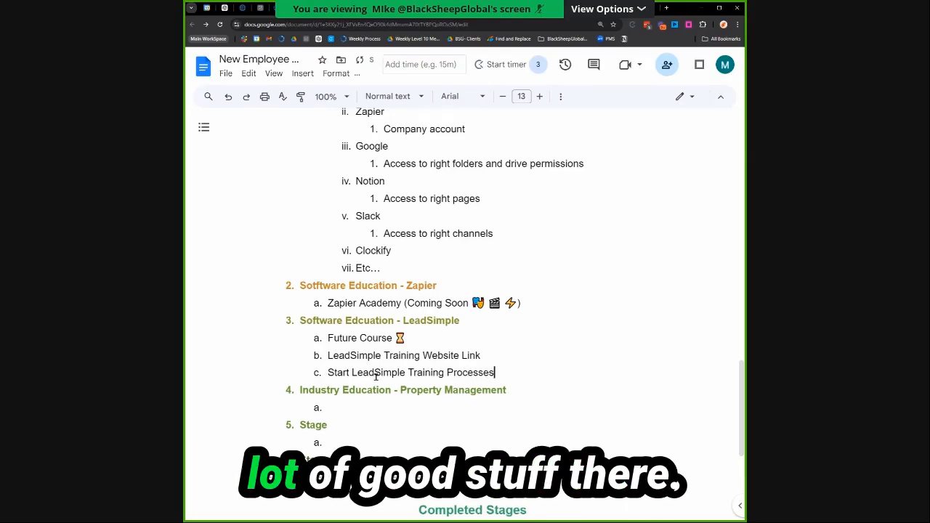
{"action": "type", "text": "!"}
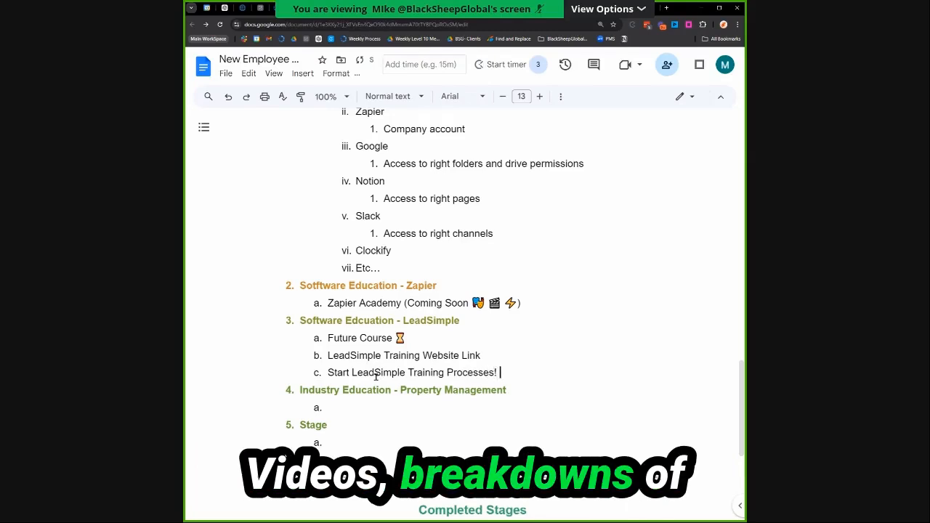
{"action": "type", "text": " :leadsim"}
{"action": "key", "text": "BackSpace"}
{"action": "key", "text": "BackSpace"}
{"action": "key", "text": "BackSpace"}
{"action": "key", "text": "BackSpace"}
{"action": "key", "text": "BackSpace"}
{"action": "key", "text": "BackSpace"}
{"action": "key", "text": "BackSpace"}
{"action": "key", "text": "BackSpace"}
{"action": "key", "text": "BackSpace"}
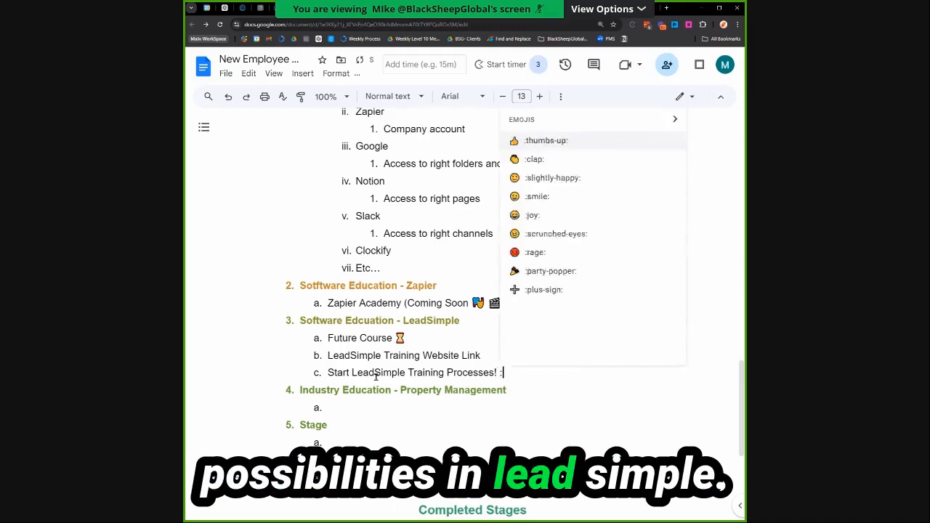
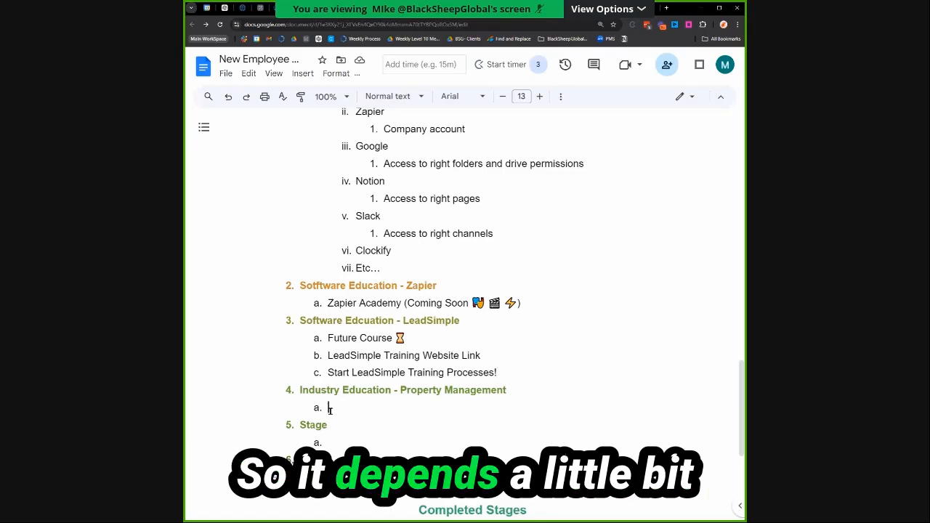
{"action": "type", "text": "RentBridge -"}
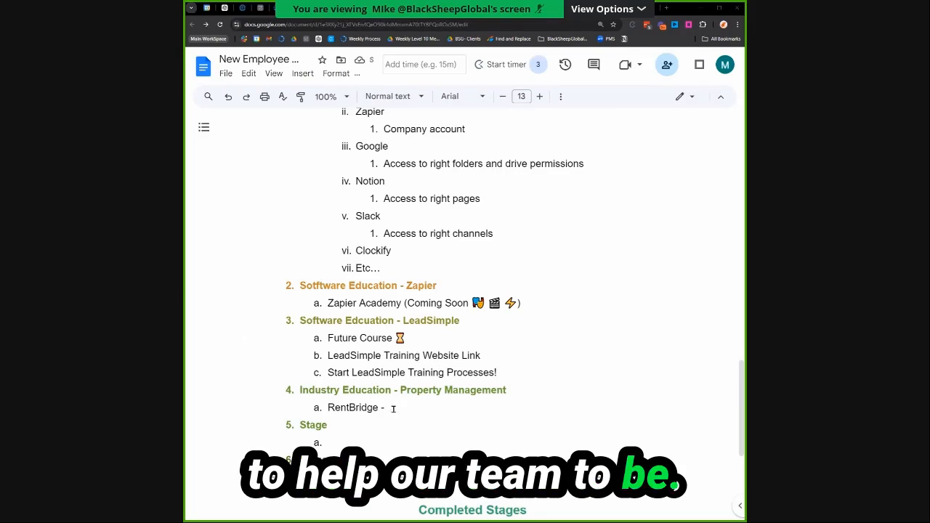
{"action": "type", "text": "https://rentbridgeacademy.com/"}
{"action": "key", "text": "Return"}
{"action": "type", "text": "VPM"}
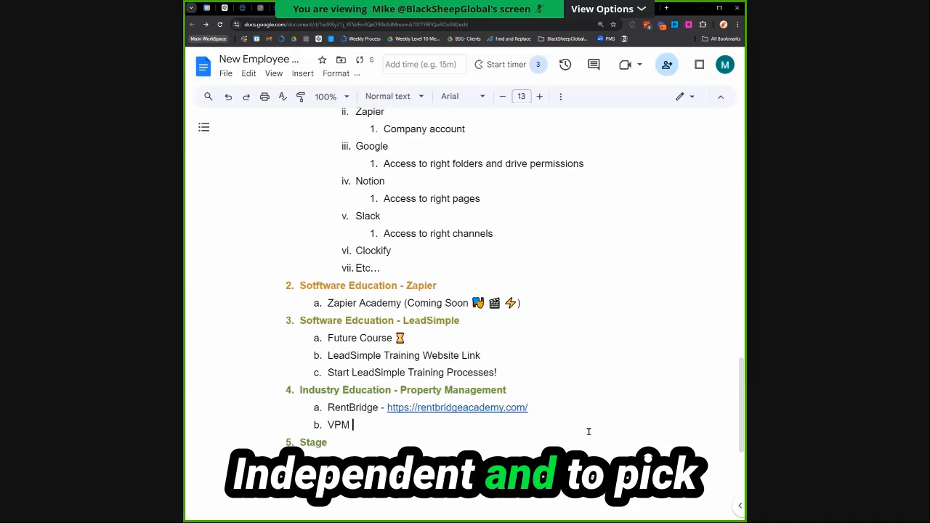
{"action": "key", "text": "BackSpace"}
{"action": "key", "text": "BackSpace"}
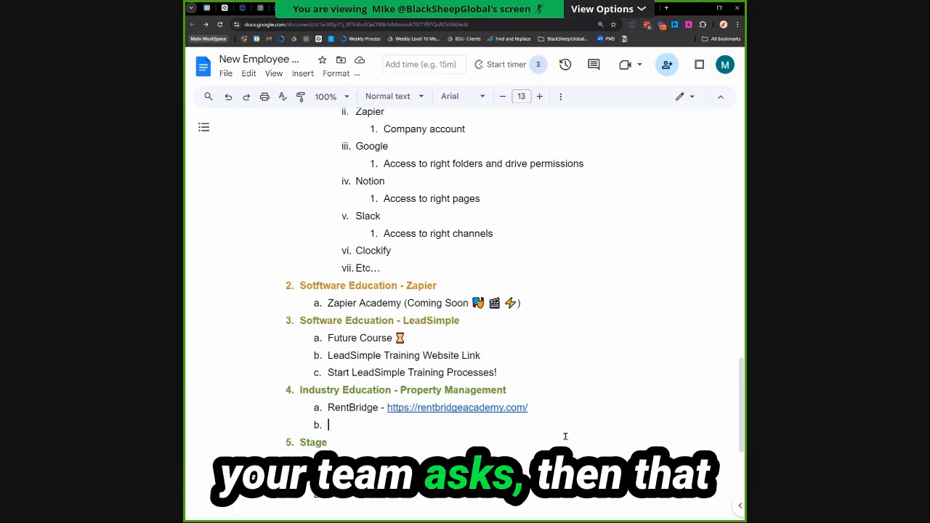
Append a hyphen to the "Set Up" heading of the first active stage.
{"action": "scroll", "coordinate": [536, 404], "scroll_direction": "up", "scroll_amount": 1}
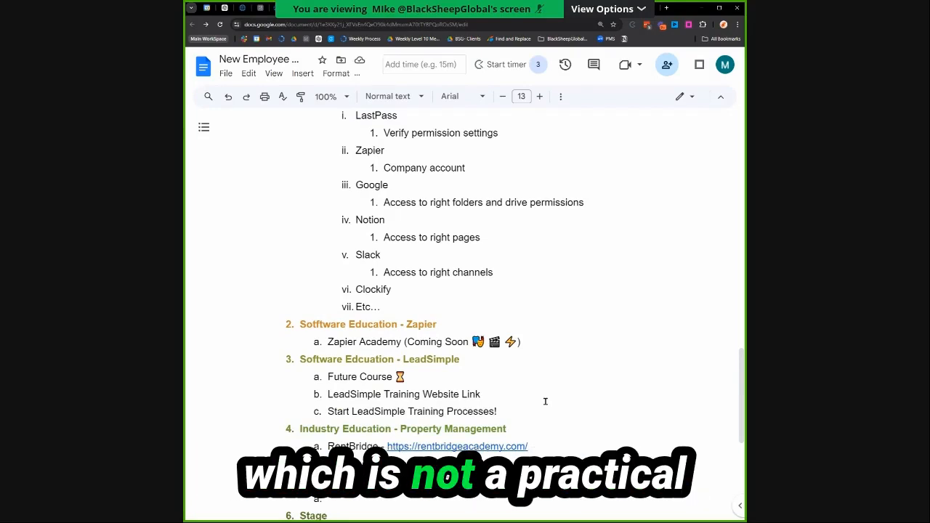
{"action": "scroll", "coordinate": [548, 406], "scroll_direction": "up", "scroll_amount": 2}
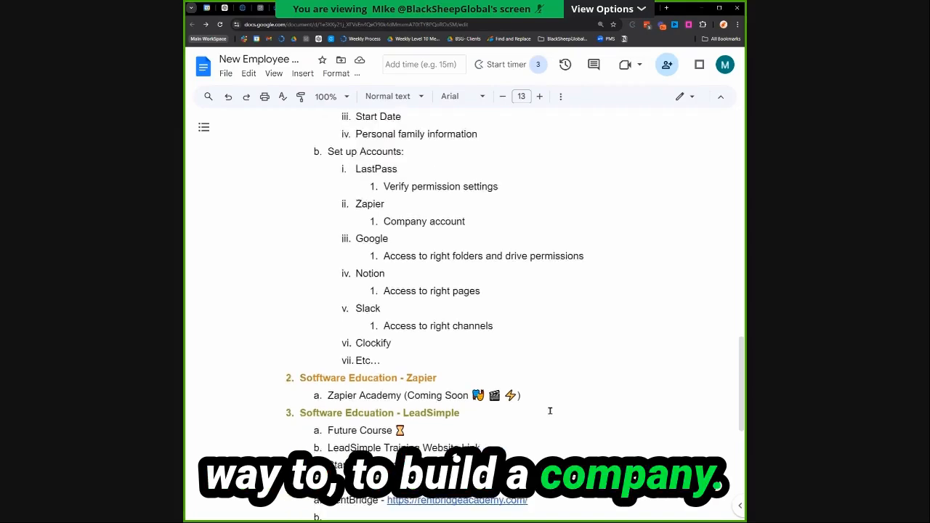
{"action": "scroll", "coordinate": [550, 409], "scroll_direction": "down", "scroll_amount": 2}
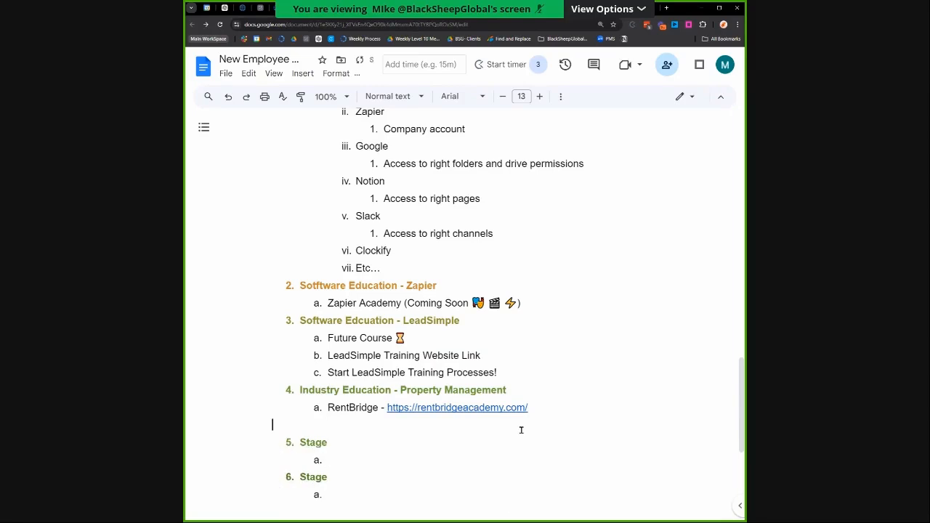
{"action": "scroll", "coordinate": [524, 430], "scroll_direction": "up", "scroll_amount": 6}
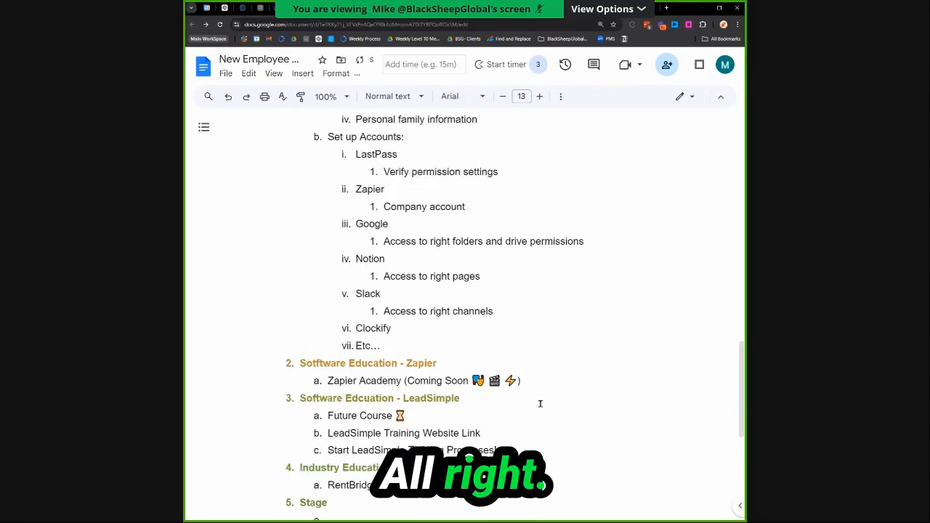
{"action": "scroll", "coordinate": [513, 391], "scroll_direction": "down", "scroll_amount": 3}
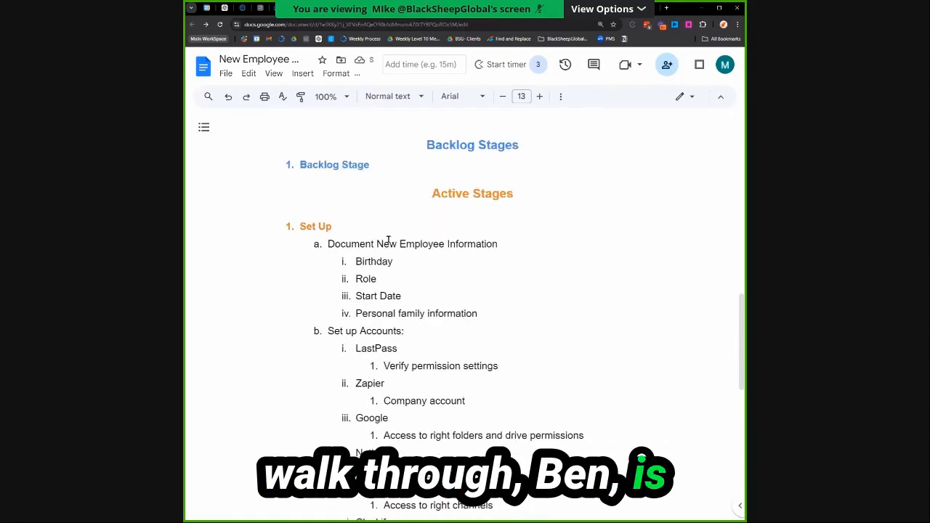
{"action": "scroll", "coordinate": [358, 243], "scroll_direction": "up", "scroll_amount": 2}
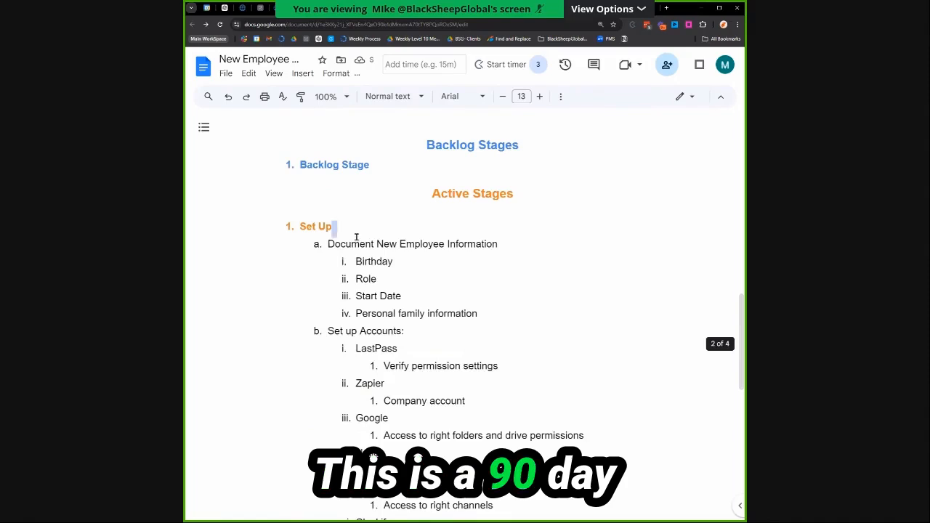
{"action": "left_click", "coordinate": [356, 231]}
{"action": "type", "text": "-"}
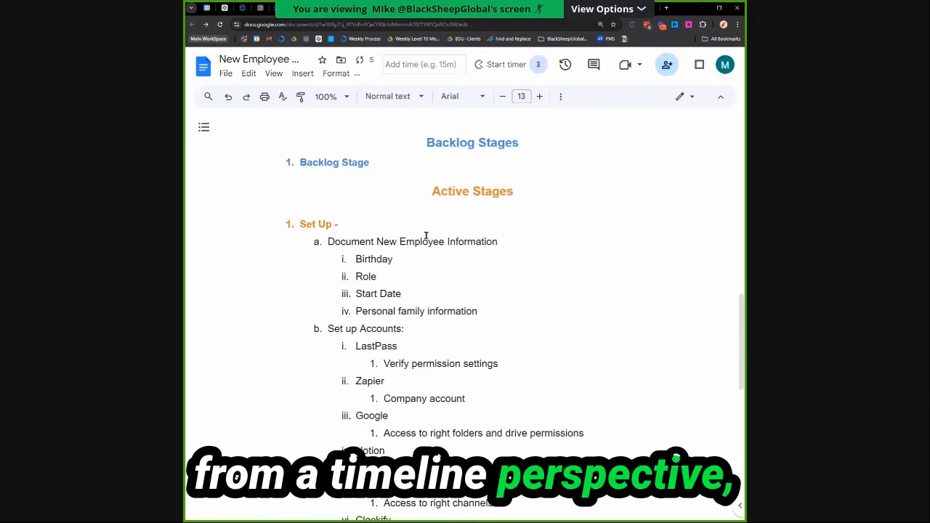
Append "( Month one)" to the heading of the Zapier software education stage.
{"action": "scroll", "coordinate": [341, 334], "scroll_direction": "down", "scroll_amount": 3}
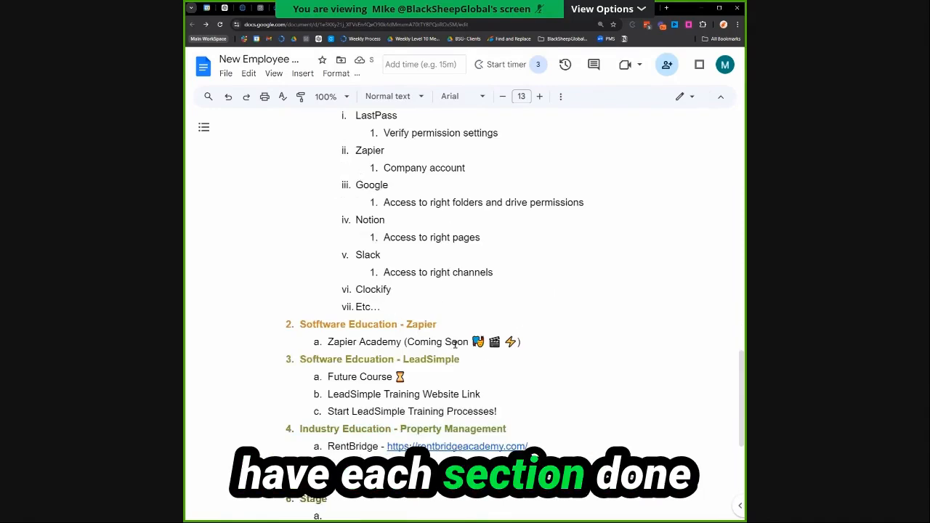
{"action": "scroll", "coordinate": [410, 293], "scroll_direction": "up", "scroll_amount": 3}
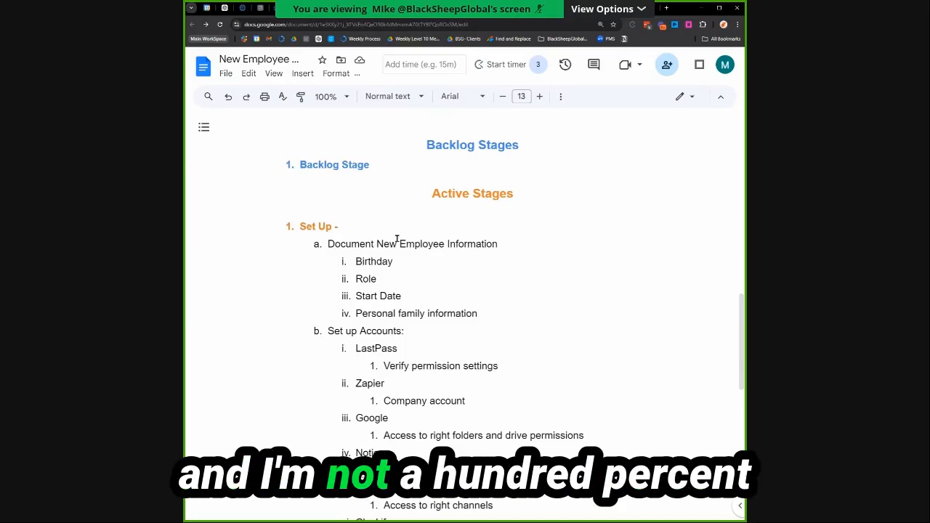
{"action": "scroll", "coordinate": [465, 261], "scroll_direction": "down", "scroll_amount": 3}
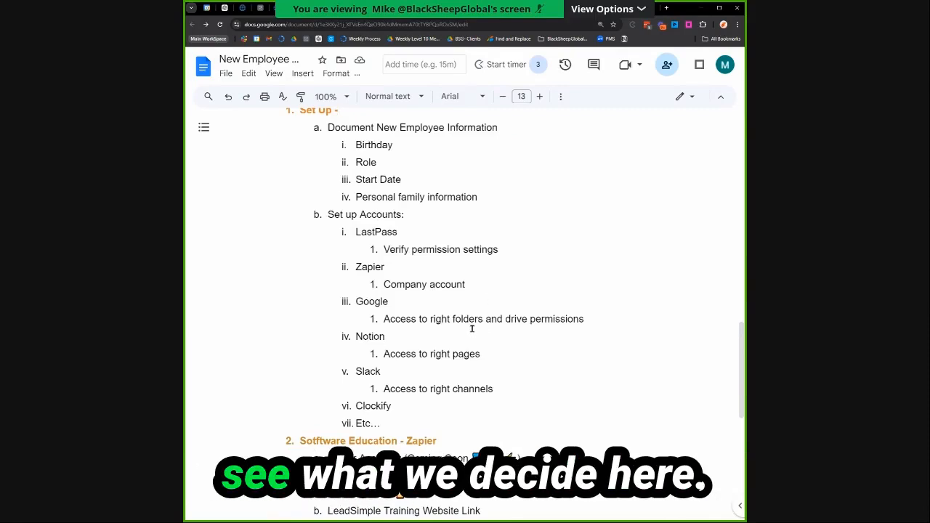
{"action": "scroll", "coordinate": [446, 363], "scroll_direction": "down", "scroll_amount": 1}
{"action": "left_click", "coordinate": [454, 403]}
{"action": "scroll", "coordinate": [503, 347], "scroll_direction": "down", "scroll_amount": 1}
{"action": "scroll", "coordinate": [500, 328], "scroll_direction": "up", "scroll_amount": 4}
{"action": "scroll", "coordinate": [501, 328], "scroll_direction": "down", "scroll_amount": 1}
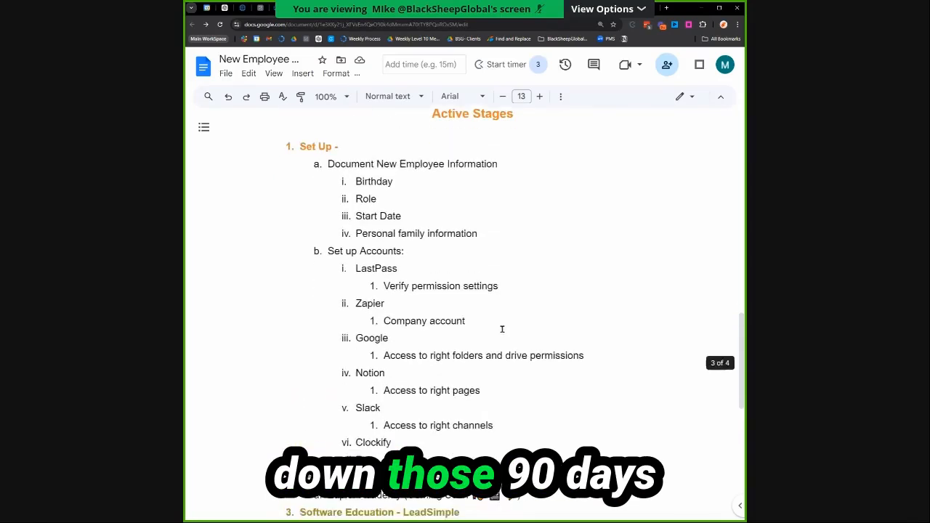
{"action": "scroll", "coordinate": [501, 328], "scroll_direction": "down", "scroll_amount": 2}
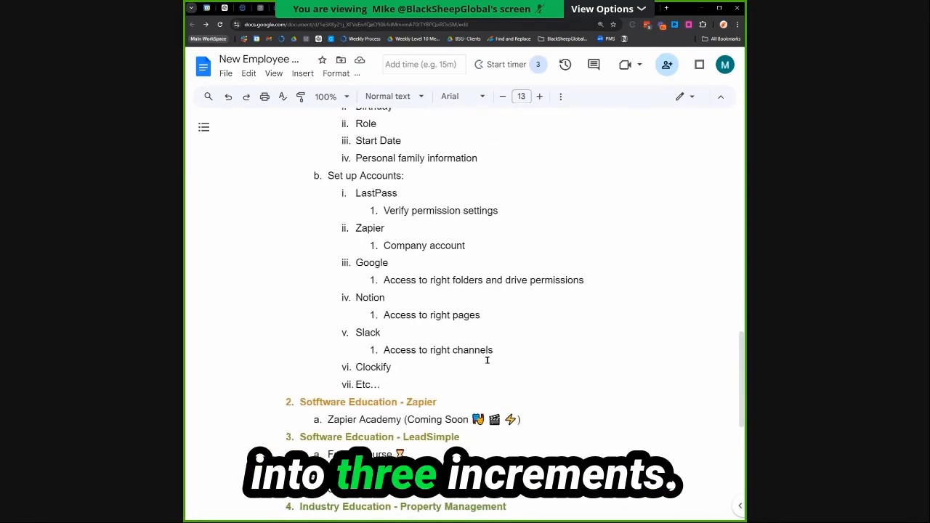
{"action": "scroll", "coordinate": [500, 359], "scroll_direction": "down", "scroll_amount": 1}
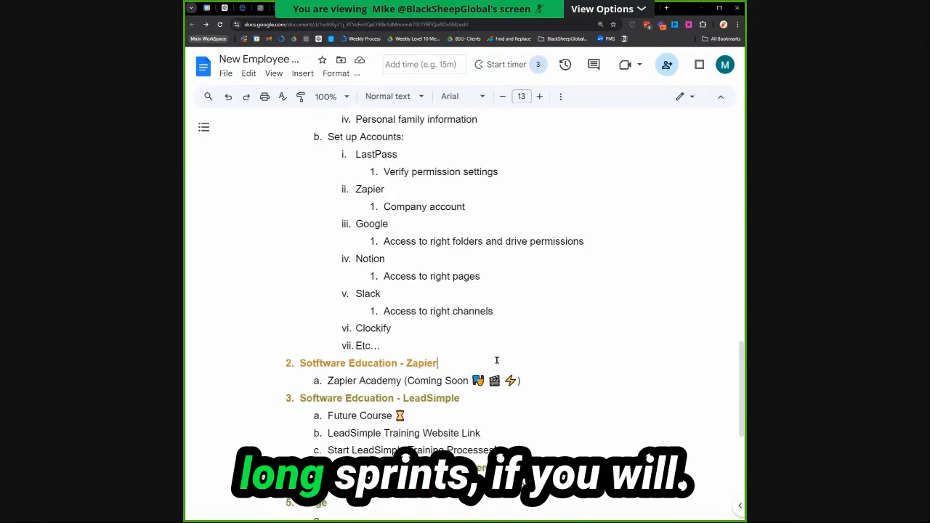
{"action": "type", "text": "( Month one"}
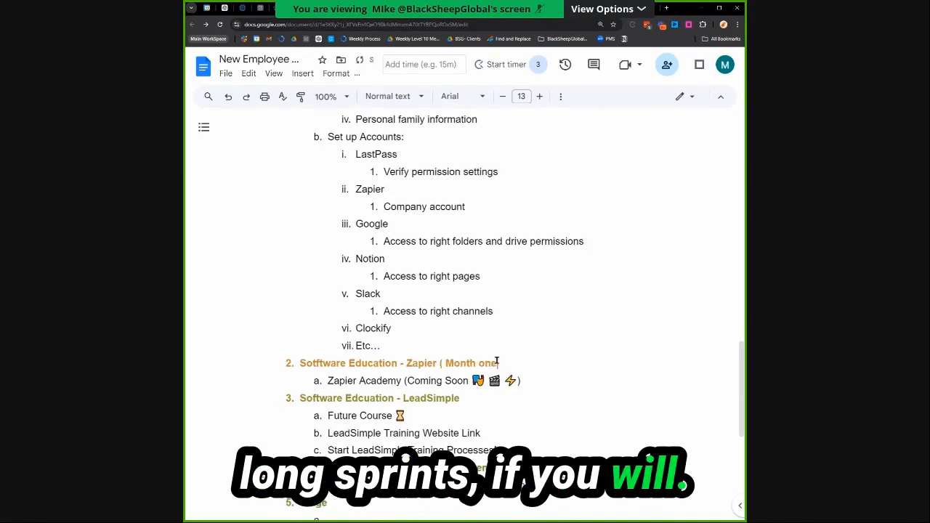
{"action": "type", "text": ")"}
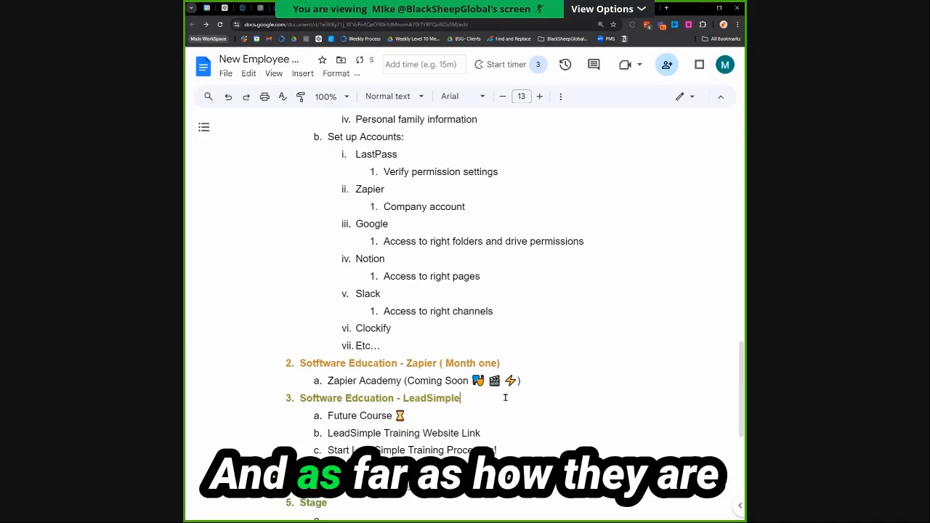
Append "( Month two)" to the LeadSimple education heading and "(Month three)" to the property management education heading.
{"action": "type", "text": " ( Month 2"}
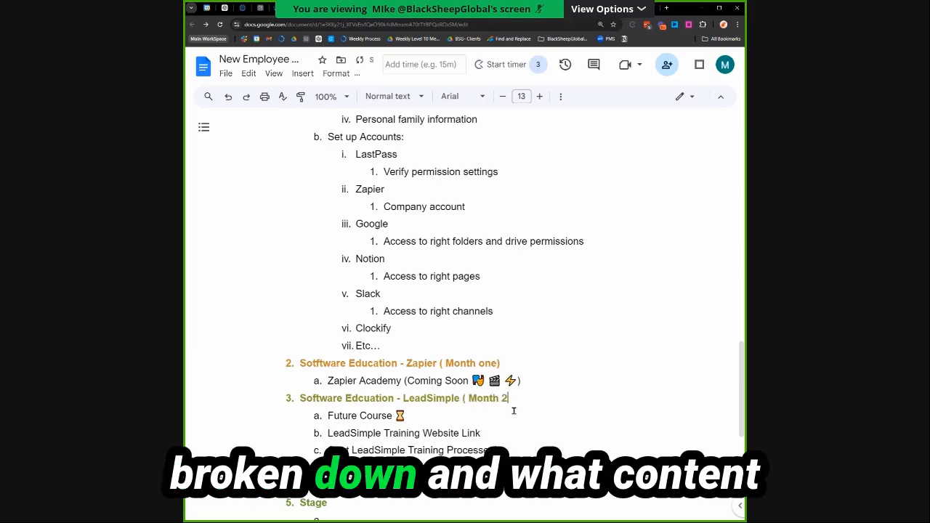
{"action": "key", "text": "BackSpace"}
{"action": "type", "text": "two)"}
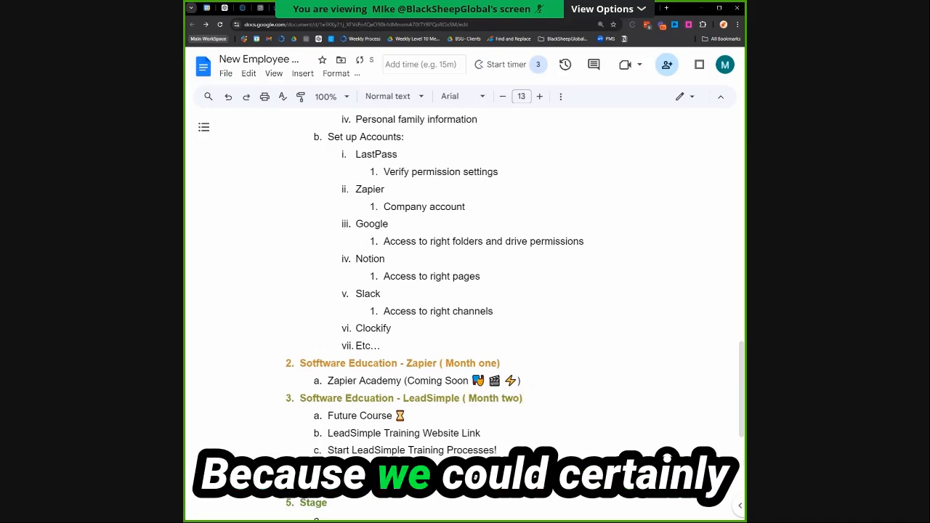
{"action": "scroll", "coordinate": [501, 433], "scroll_direction": "down", "scroll_amount": 2}
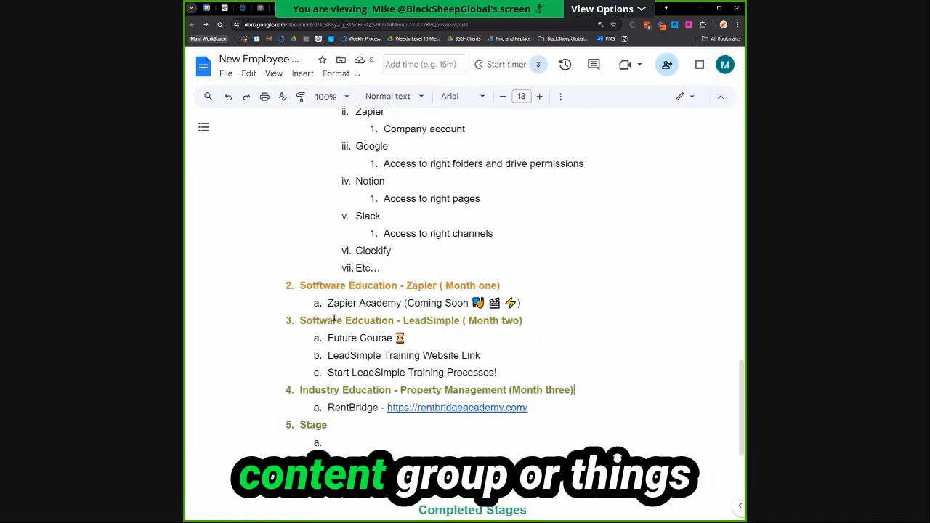
Comment on the Zapier education heading asking whether to break each month into a deep dive of the educational pieces or bite sized pieces throughout the 90 days.
{"action": "scroll", "coordinate": [306, 295], "scroll_direction": "up", "scroll_amount": 2}
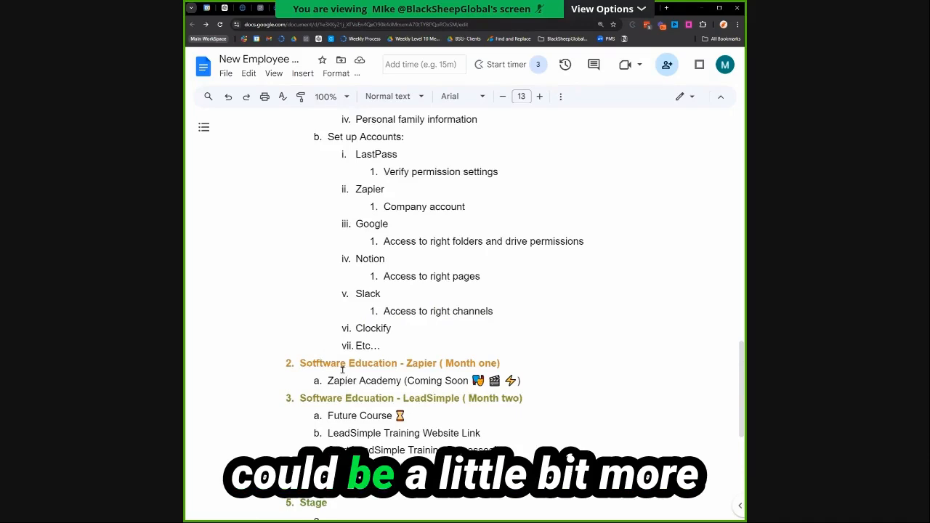
{"action": "triple_click", "coordinate": [317, 369]}
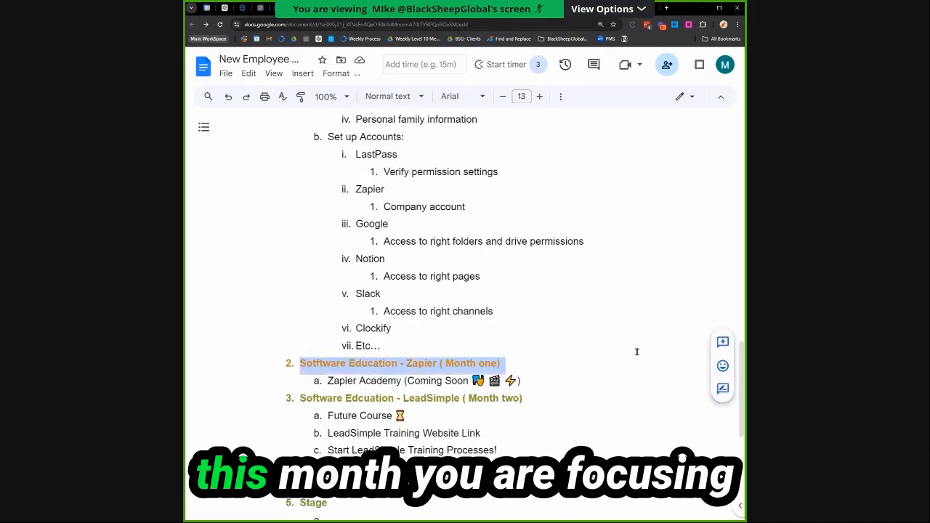
{"action": "left_click", "coordinate": [719, 344]}
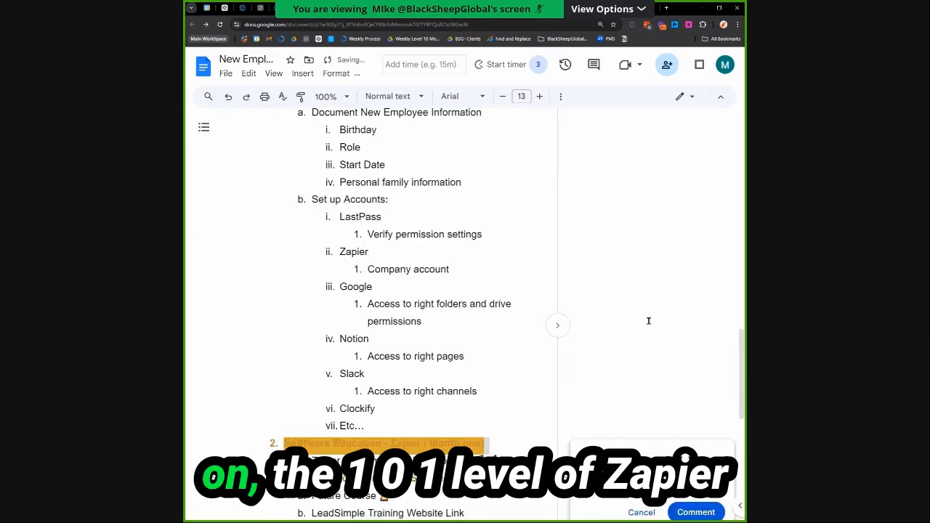
{"action": "type", "text": "Do we wa"}
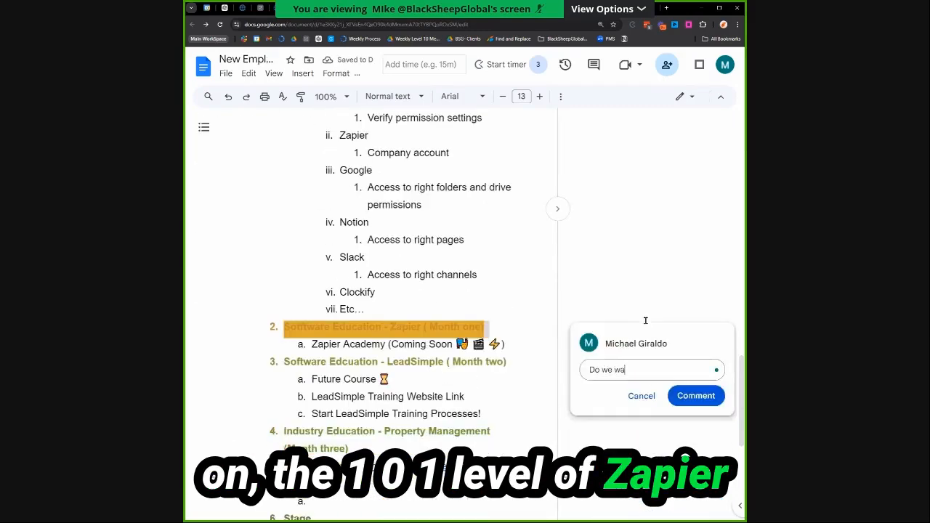
{"action": "type", "text": "nt to break ea"}
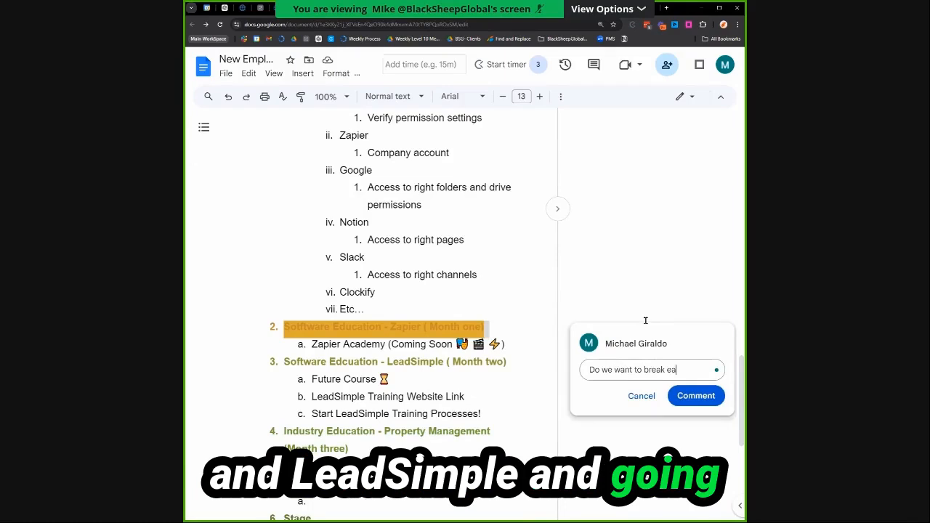
{"action": "type", "text": "ch month i"}
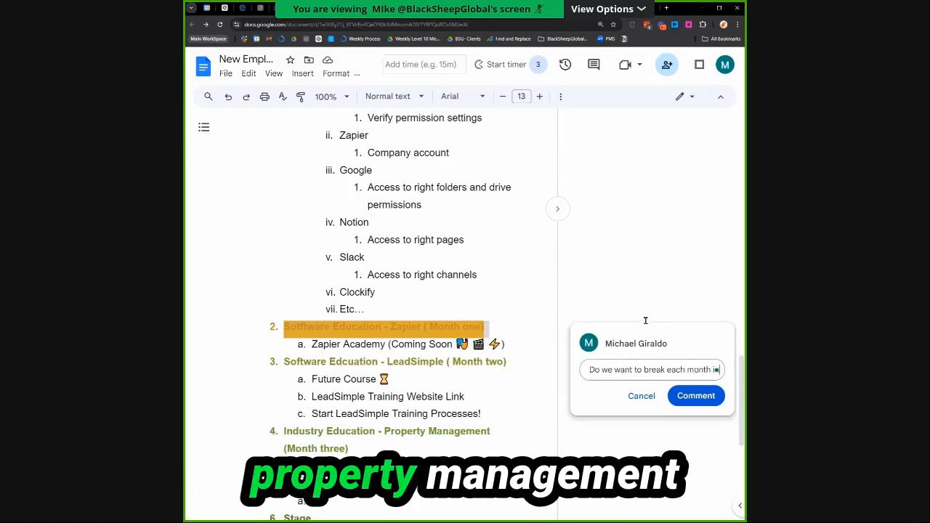
{"action": "type", "text": "nto a deep dive of t"}
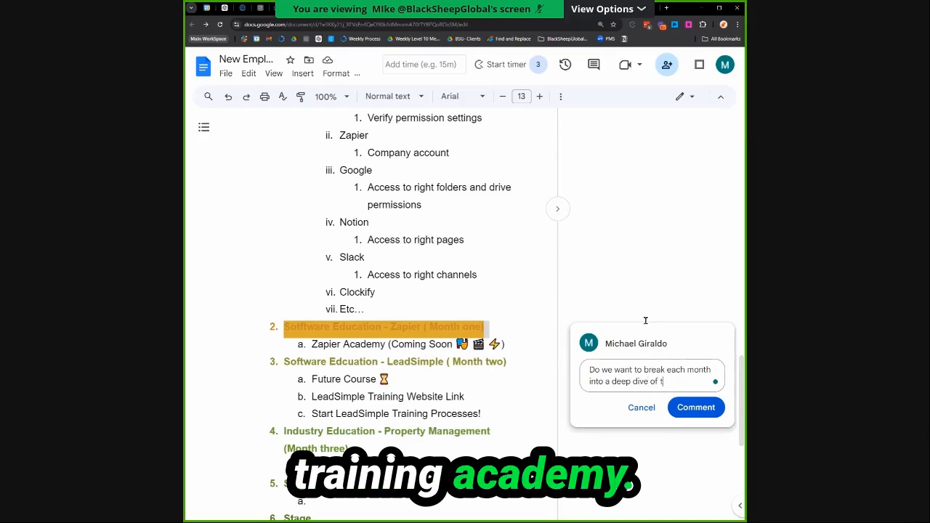
{"action": "type", "text": "he educational pieces or break"}
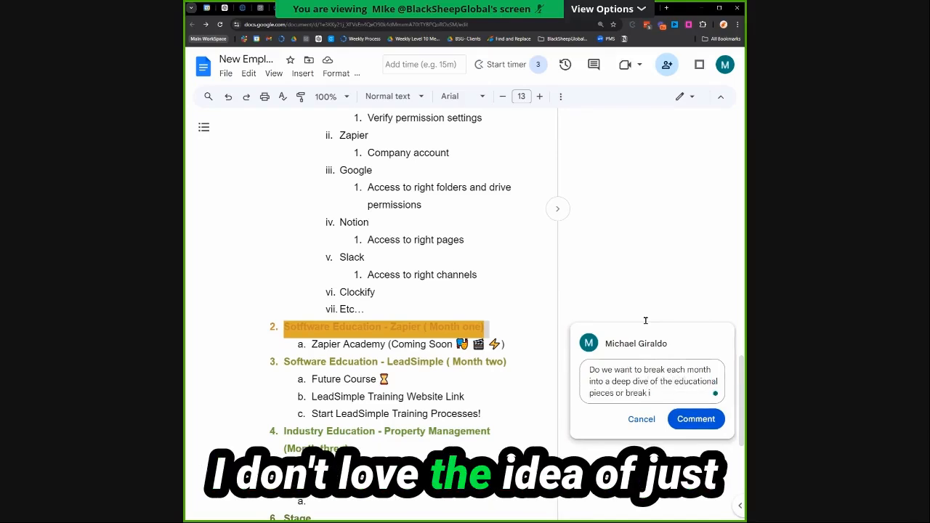
{"action": "type", "text": " it down "}
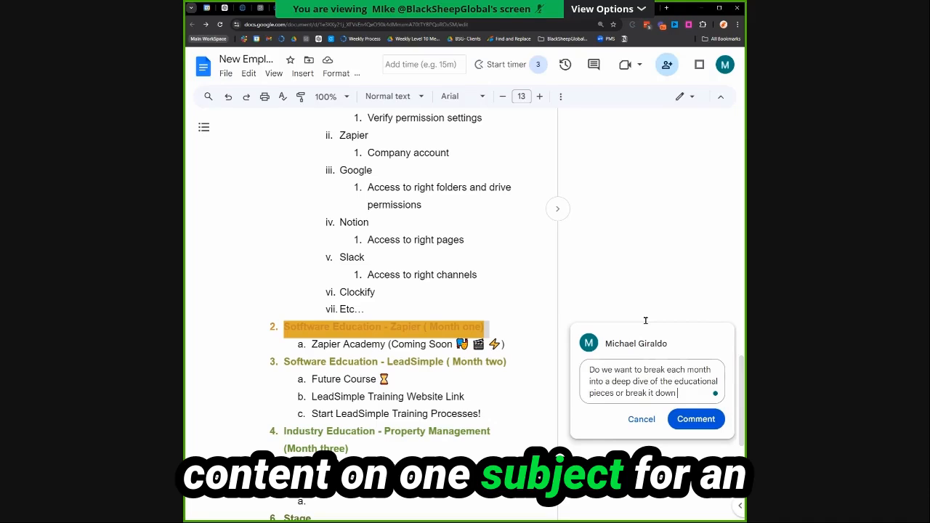
{"action": "type", "text": "in to bite"}
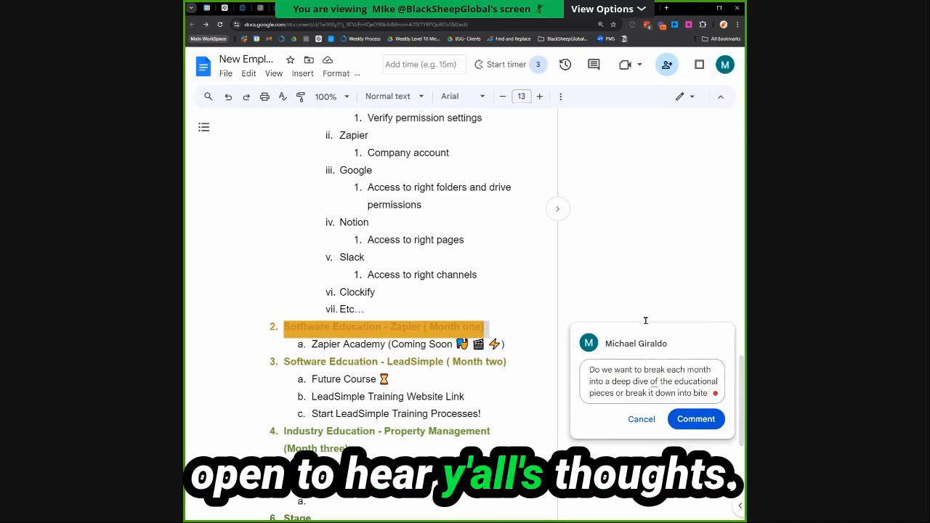
{"action": "type", "text": " sized pieces throug"}
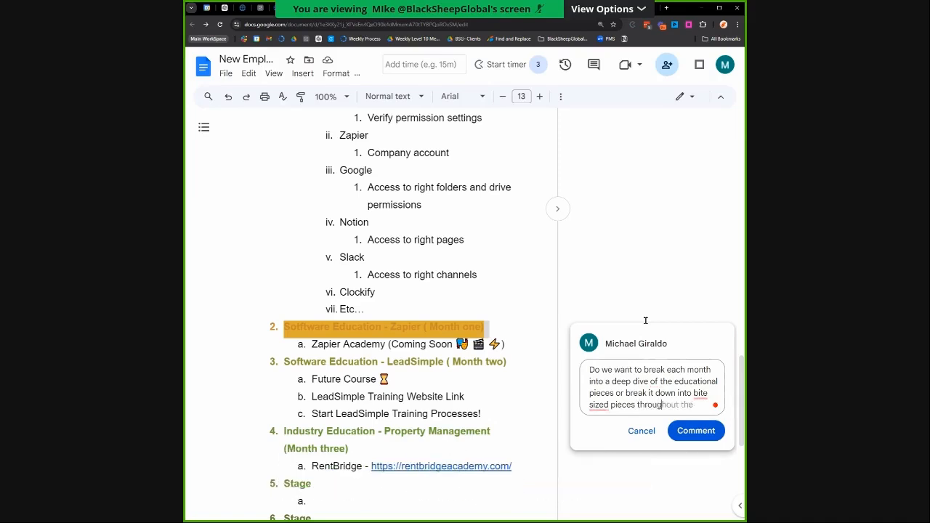
{"action": "type", "text": "days"}
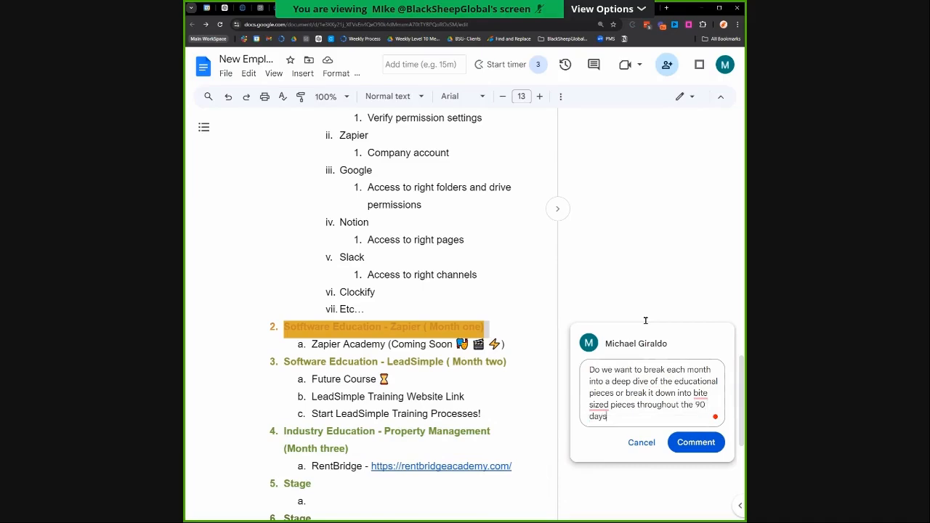
{"action": "key", "text": "ctrl+Return"}
Review the Set Up and Zapier education stages together with the comment on splitting the educational content.
{"action": "scroll", "coordinate": [616, 415], "scroll_direction": "down", "scroll_amount": 2}
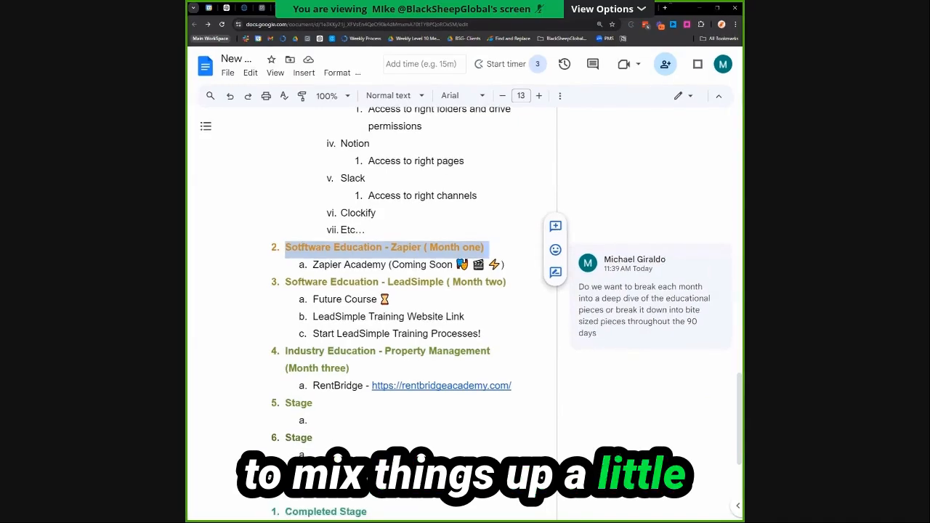
{"action": "scroll", "coordinate": [514, 287], "scroll_direction": "up", "scroll_amount": 2}
{"action": "scroll", "coordinate": [509, 286], "scroll_direction": "up", "scroll_amount": 5}
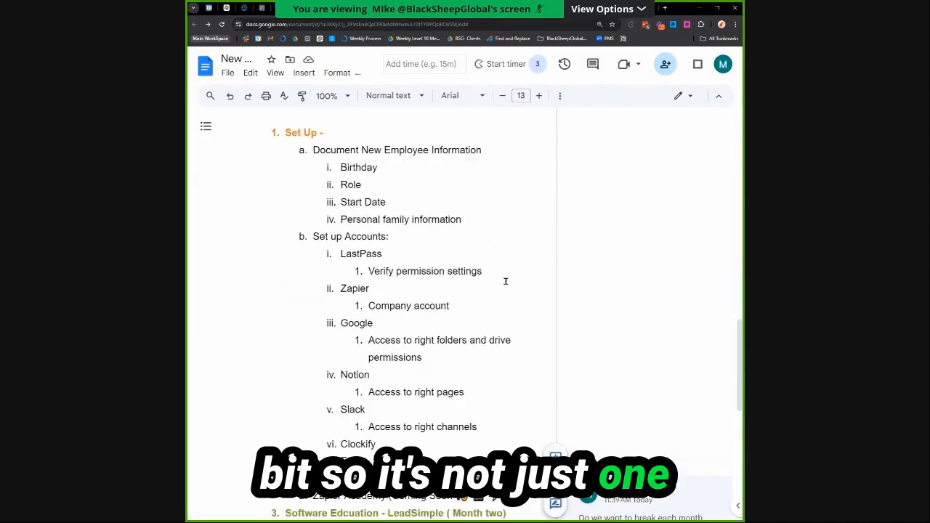
{"action": "scroll", "coordinate": [501, 283], "scroll_direction": "down", "scroll_amount": 2}
{"action": "scroll", "coordinate": [436, 218], "scroll_direction": "up", "scroll_amount": 1}
{"action": "left_click", "coordinate": [356, 133]}
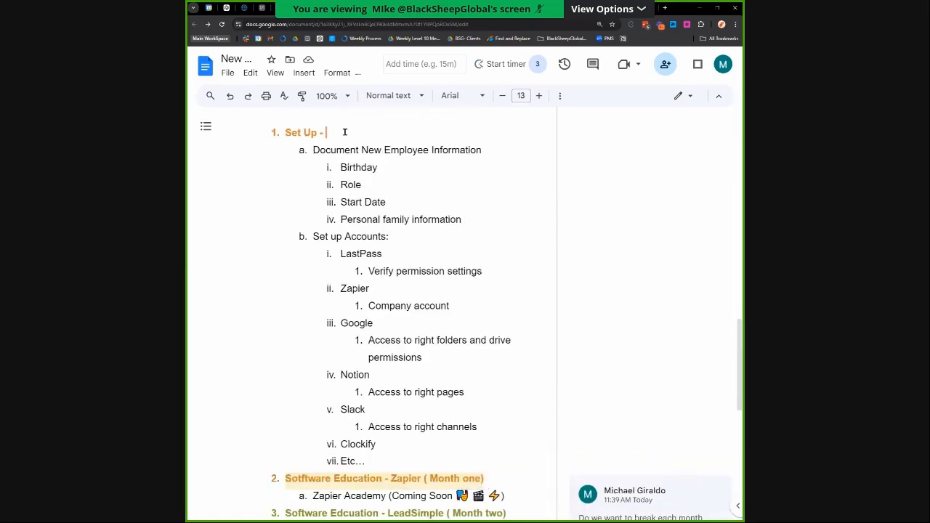
{"action": "scroll", "coordinate": [381, 138], "scroll_direction": "down", "scroll_amount": 4}
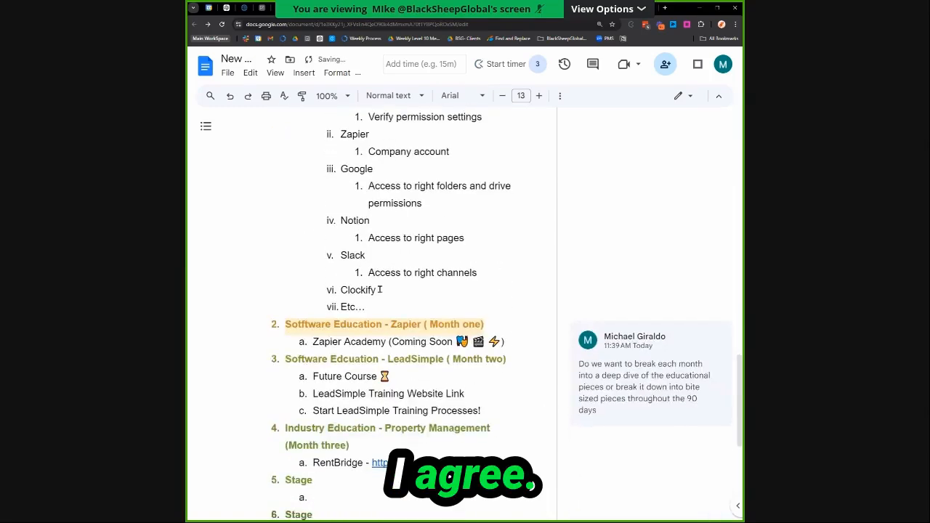
{"action": "left_click", "coordinate": [381, 327]}
{"action": "double_click", "coordinate": [404, 326]}
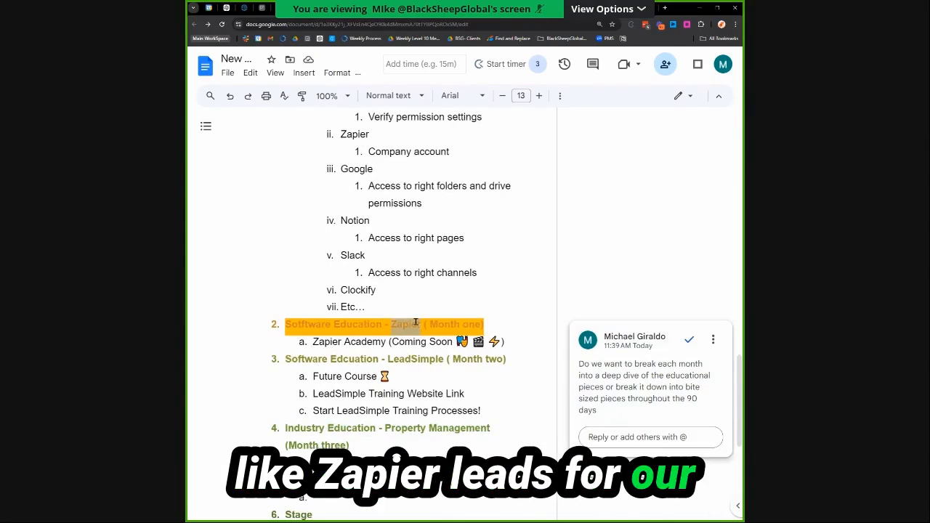
{"action": "left_click", "coordinate": [393, 324]}
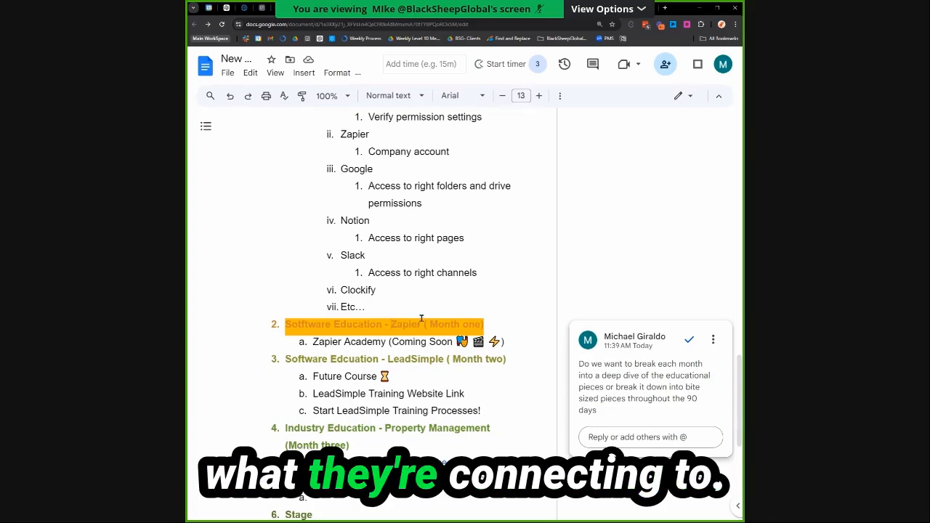
{"action": "scroll", "coordinate": [486, 324], "scroll_direction": "down", "scroll_amount": 1}
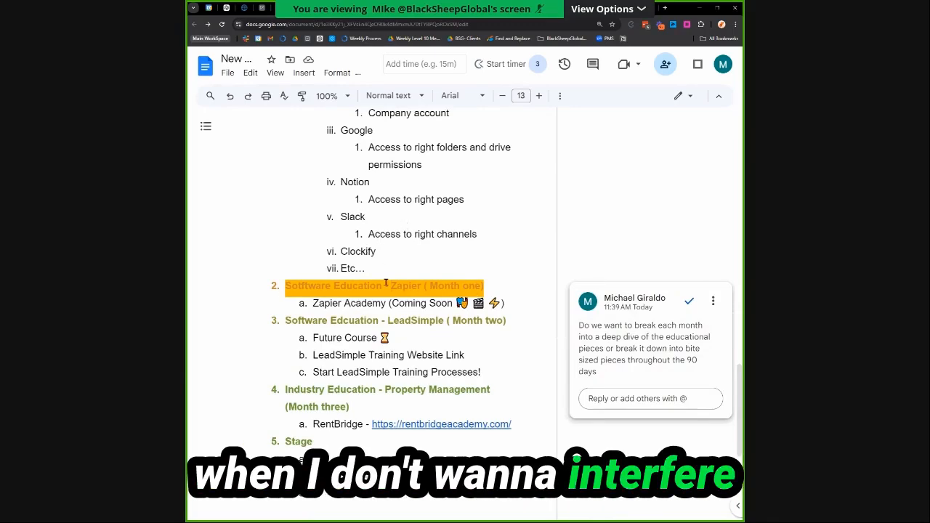
{"action": "scroll", "coordinate": [385, 284], "scroll_direction": "up", "scroll_amount": 3}
{"action": "scroll", "coordinate": [392, 283], "scroll_direction": "down", "scroll_amount": 3}
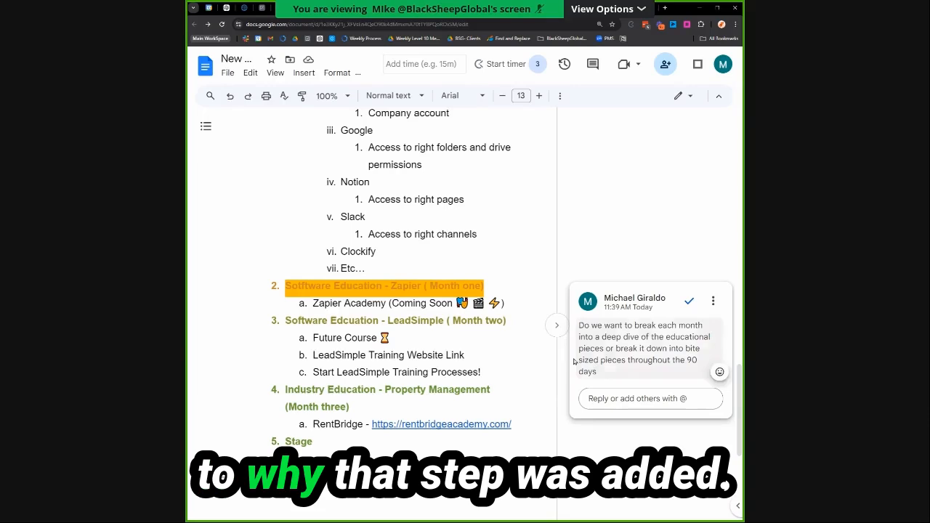
{"action": "scroll", "coordinate": [396, 330], "scroll_direction": "up", "scroll_amount": 1}
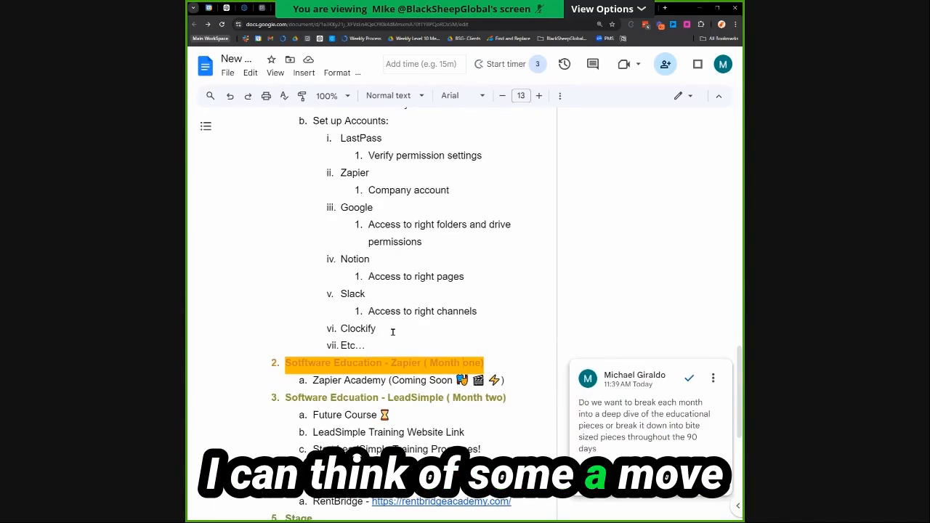
{"action": "scroll", "coordinate": [393, 332], "scroll_direction": "down", "scroll_amount": 3}
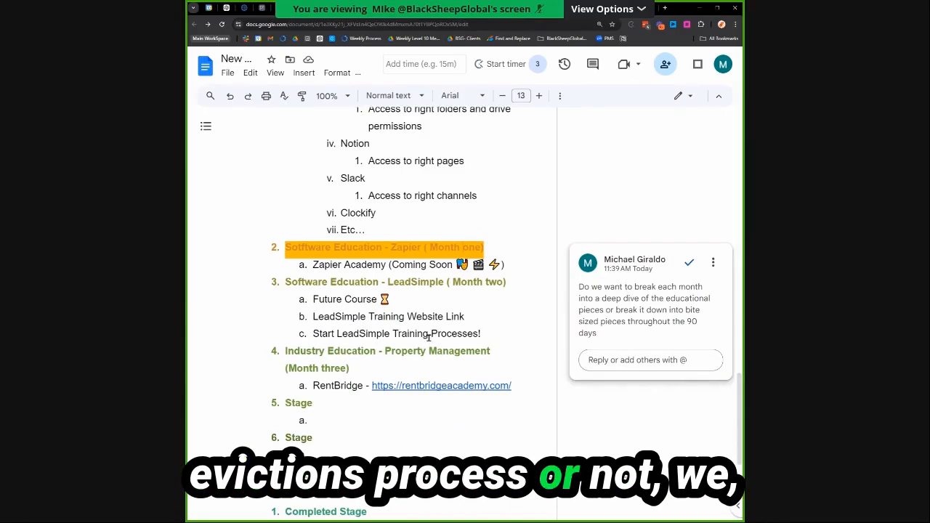
Examine the LeadSimple training sub-steps and the remaining education stages for missing content.
{"action": "left_click_drag", "start_coordinate": [327, 318], "coordinate": [484, 319]}
{"action": "left_click", "coordinate": [489, 318]}
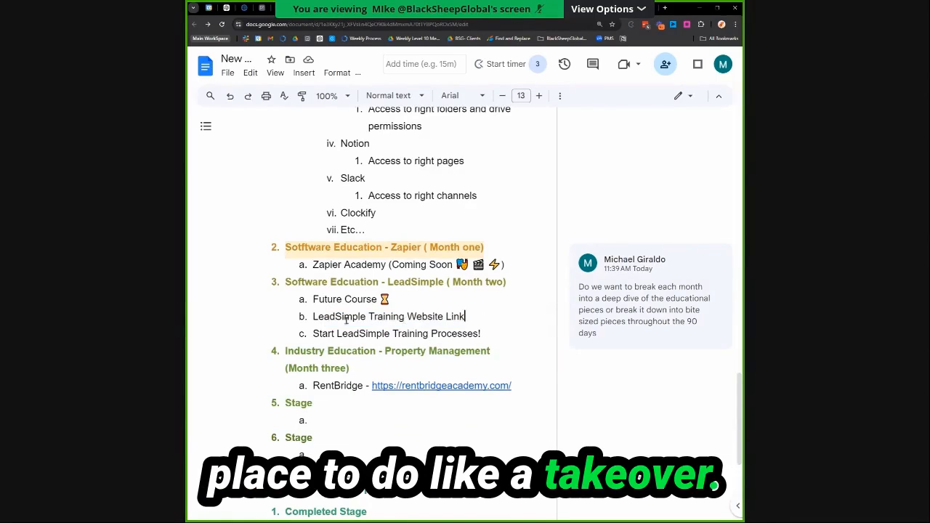
{"action": "left_click_drag", "start_coordinate": [340, 317], "coordinate": [477, 318]}
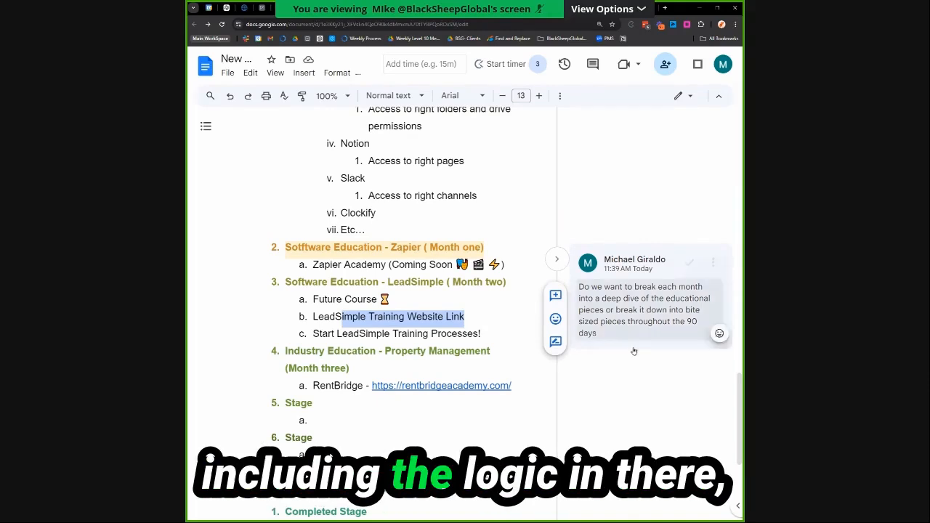
{"action": "left_click", "coordinate": [386, 318]}
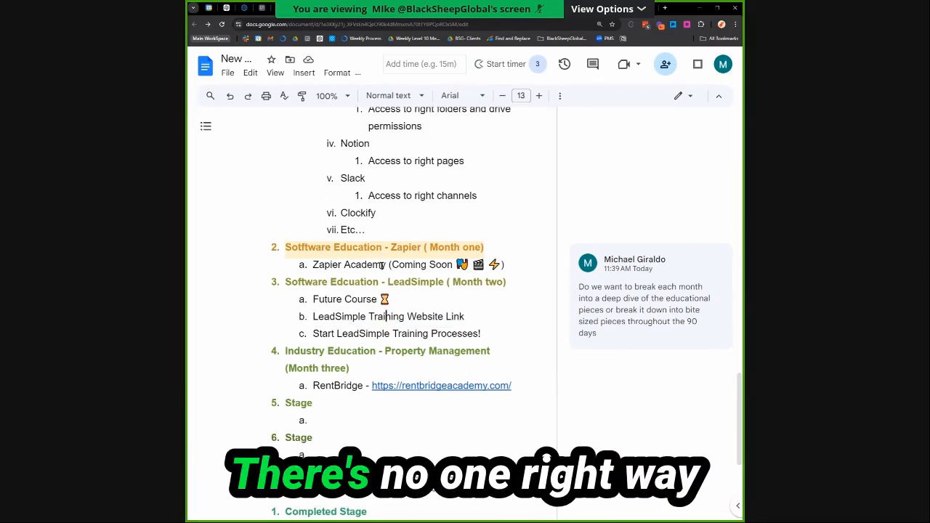
{"action": "scroll", "coordinate": [381, 266], "scroll_direction": "down", "scroll_amount": 1}
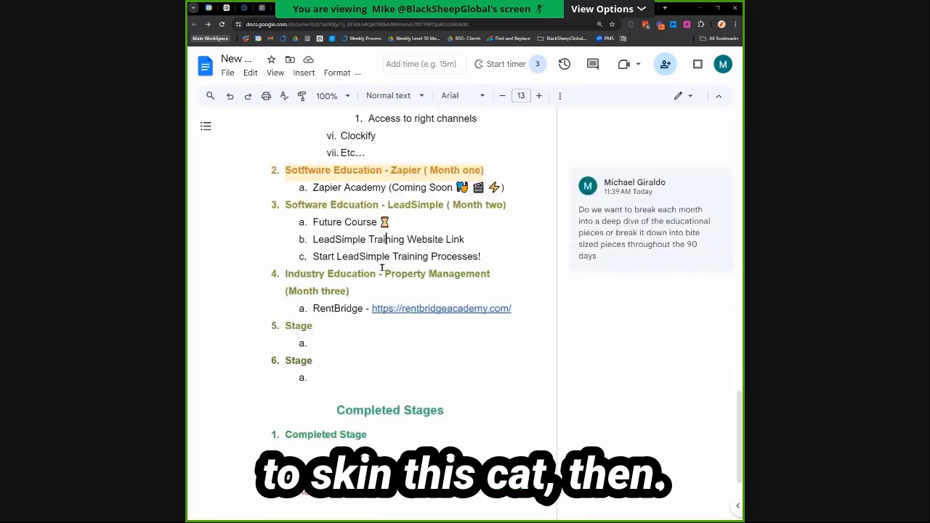
{"action": "scroll", "coordinate": [317, 263], "scroll_direction": "up", "scroll_amount": 1}
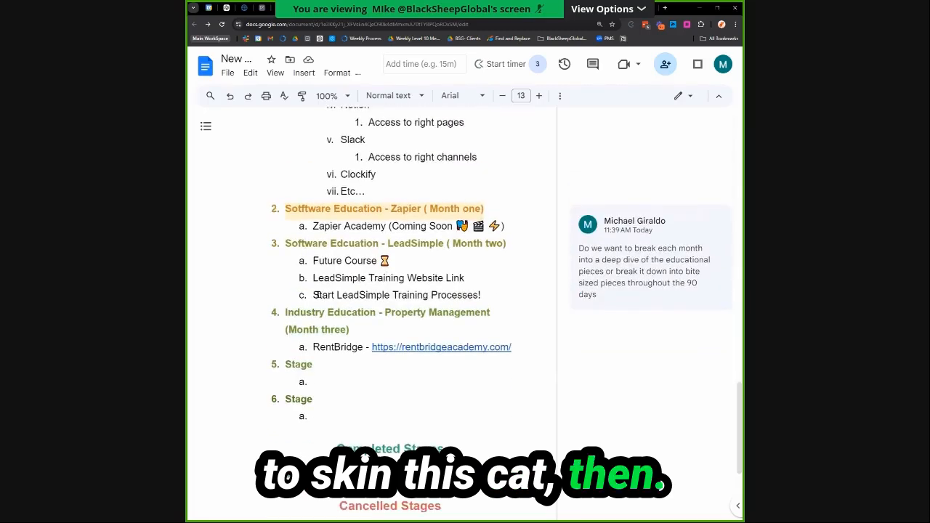
{"action": "scroll", "coordinate": [317, 295], "scroll_direction": "up", "scroll_amount": 2}
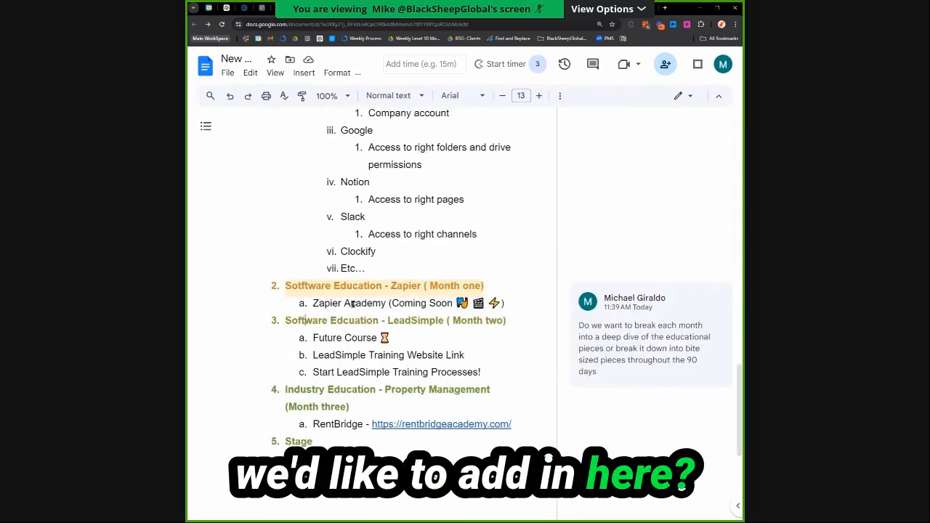
{"action": "scroll", "coordinate": [352, 303], "scroll_direction": "down", "scroll_amount": 2}
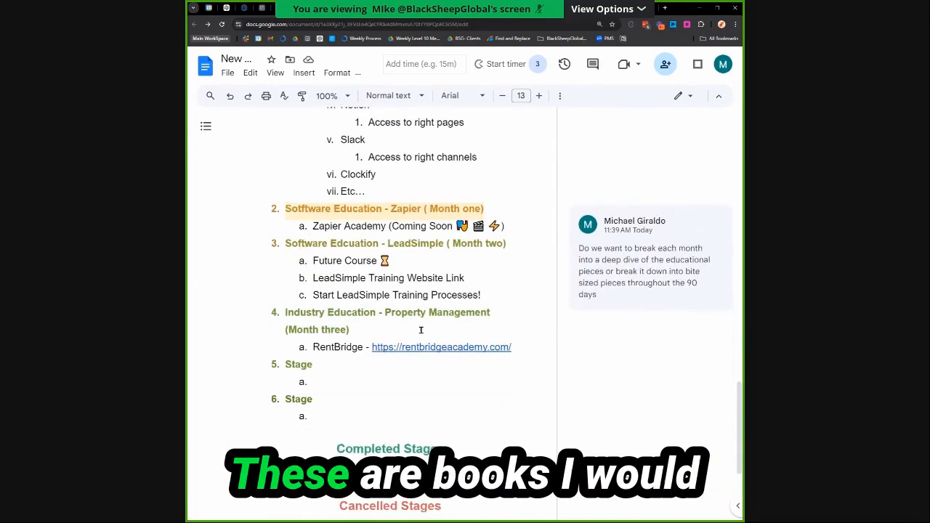
Add "Send books! 📚" with a books emoji as a new sub-step after the account list in the Set Up stage.
{"action": "scroll", "coordinate": [308, 328], "scroll_direction": "up", "scroll_amount": 3}
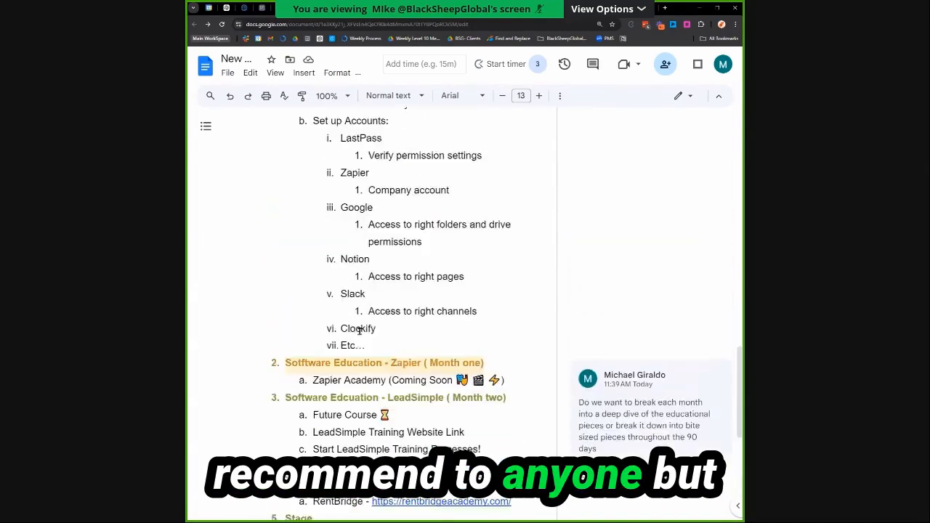
{"action": "scroll", "coordinate": [369, 318], "scroll_direction": "up", "scroll_amount": 1}
{"action": "scroll", "coordinate": [363, 322], "scroll_direction": "down", "scroll_amount": 2}
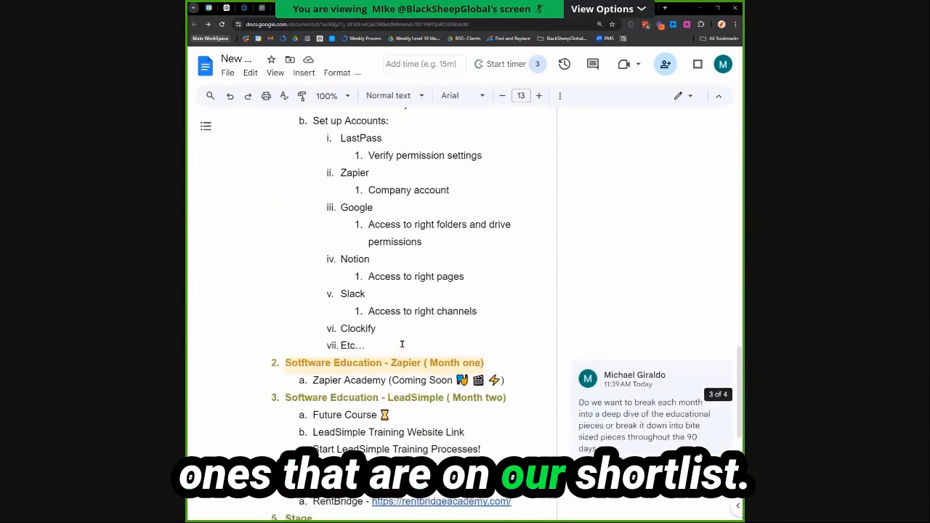
{"action": "left_click", "coordinate": [401, 345]}
{"action": "key", "text": "Return"}
{"action": "key", "text": "shift+Tab"}
{"action": "type", "text": "Send b"}
{"action": "type", "text": "ooks! :book"}
{"action": "key", "text": "Down"}
{"action": "key", "text": "Return"}
List "What the heck is eos ❓" with a question mark emoji and "Checklist Manifesto" as nested items under the send-books sub-step.
{"action": "key", "text": "Return"}
{"action": "key", "text": "Tab"}
{"action": "type", "text": "What the heck is eos"}
{"action": "key", "text": "BackSpace"}
{"action": "type", "text": ":ques"}
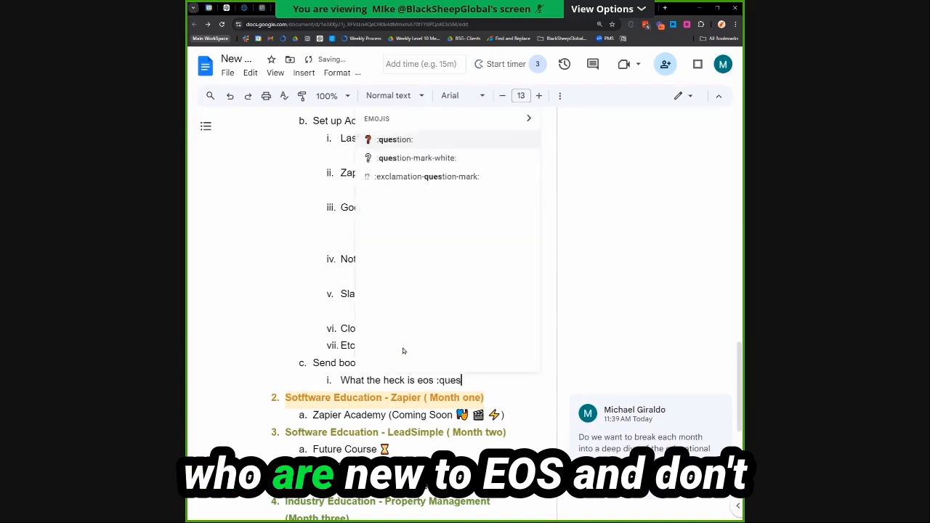
{"action": "key", "text": "Return"}
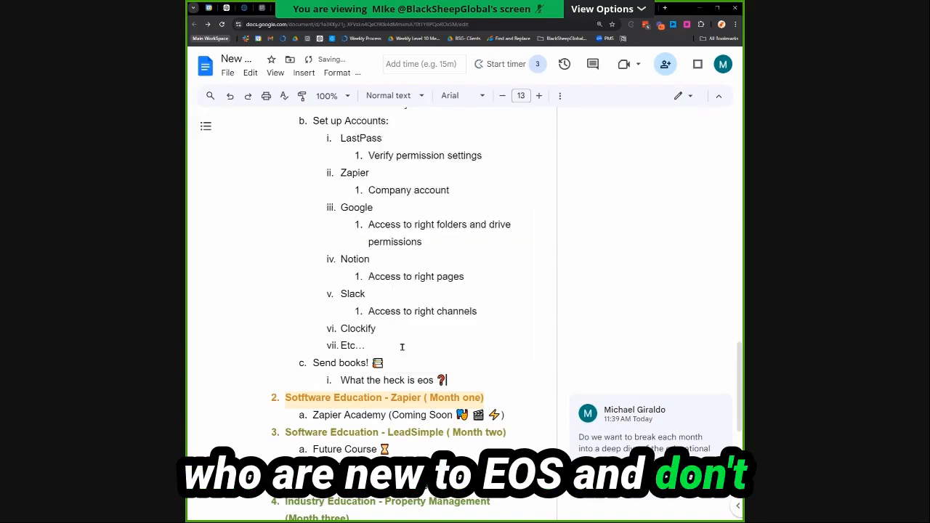
{"action": "key", "text": "Return"}
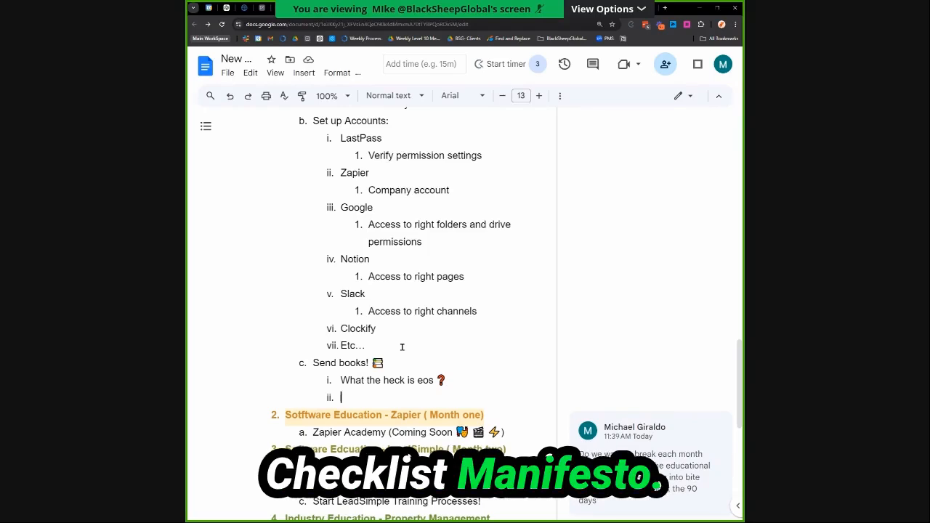
{"action": "type", "text": "Checklist Manifesto "}
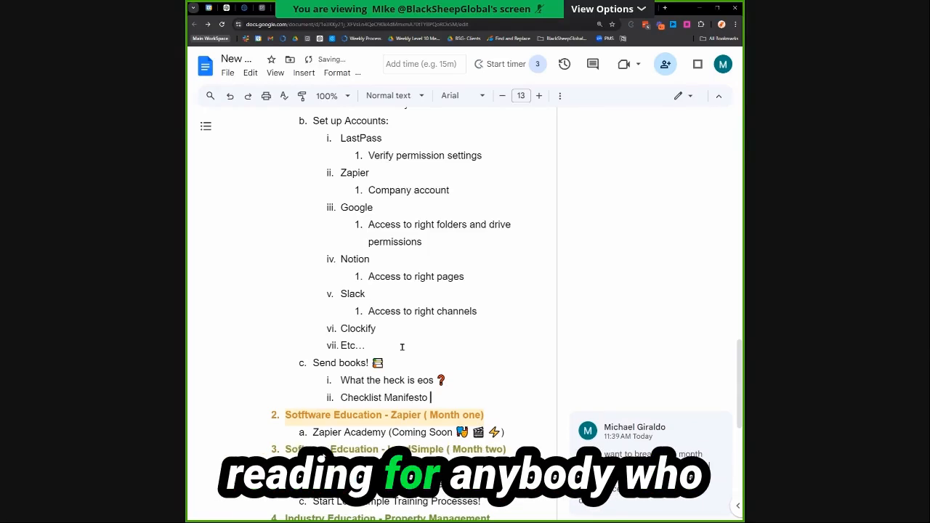
Add a check mark emoji after "Checklist Manifesto" in the send-books list.
{"action": "type", "text": ":check"}
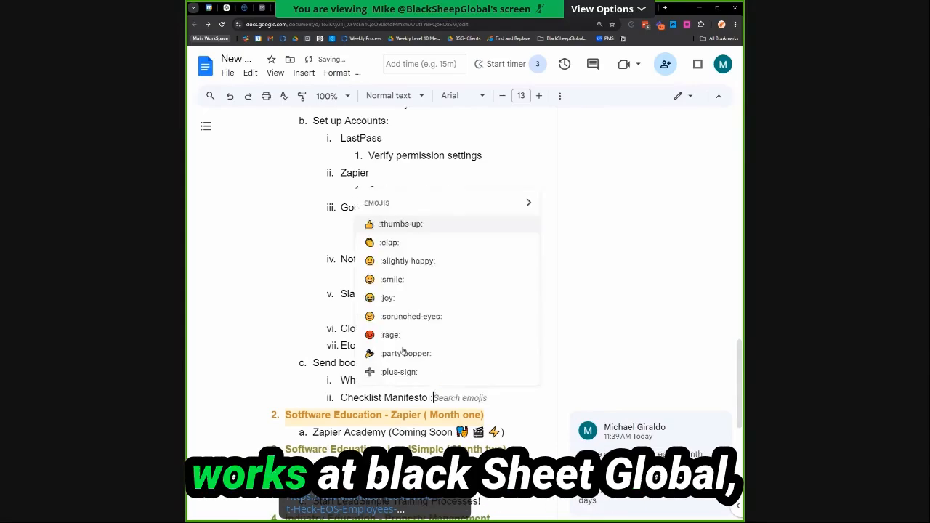
{"action": "key", "text": "Down"}
{"action": "key", "text": "Down"}
{"action": "key", "text": "Return"}
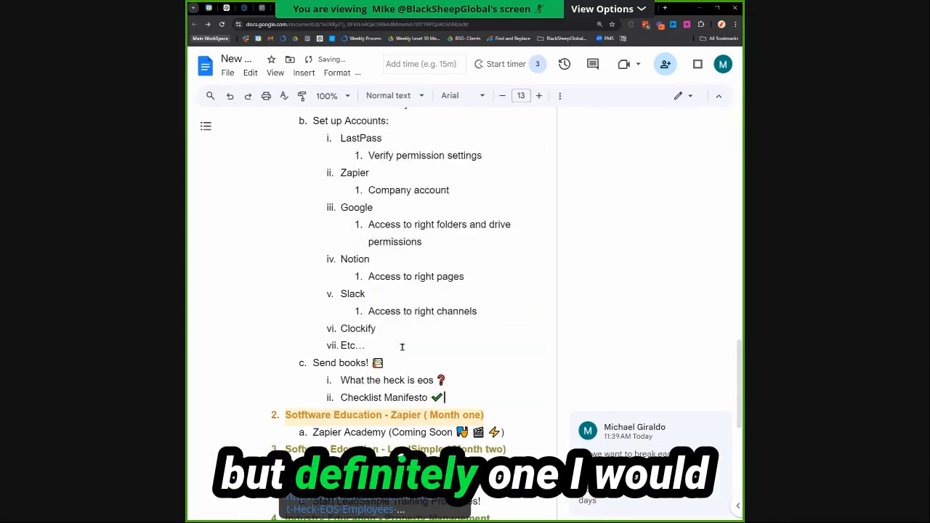
{"action": "key", "text": "Return"}
{"action": "scroll", "coordinate": [402, 346], "scroll_direction": "down", "scroll_amount": 2}
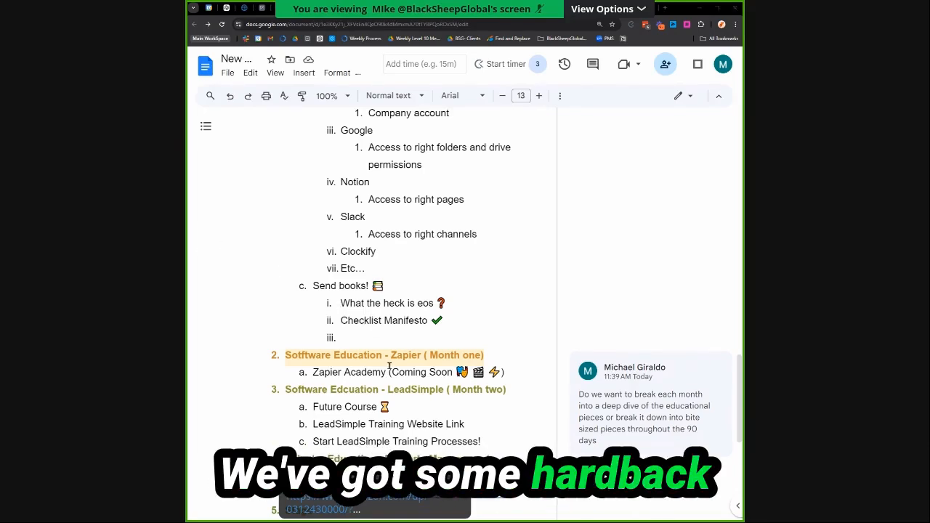
{"action": "left_click", "coordinate": [369, 335]}
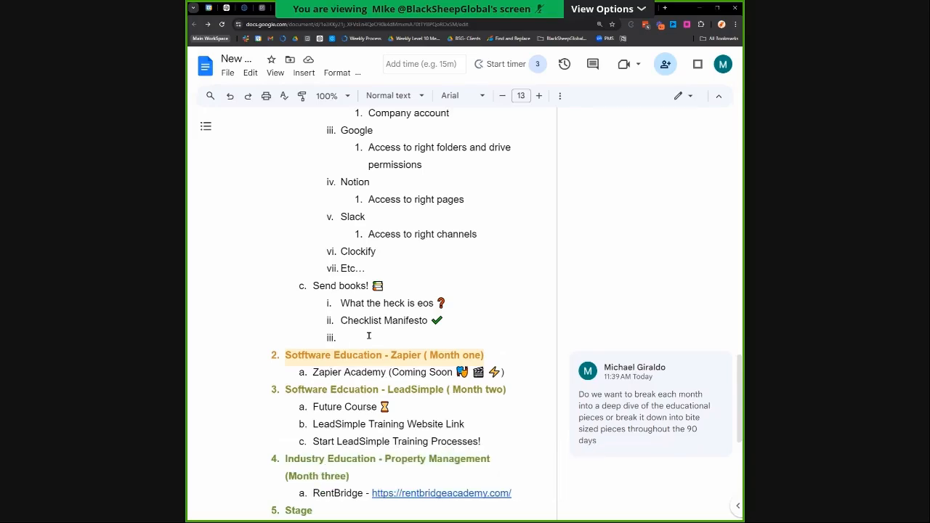
{"action": "key", "text": "BackSpace"}
{"action": "key", "text": "BackSpace"}
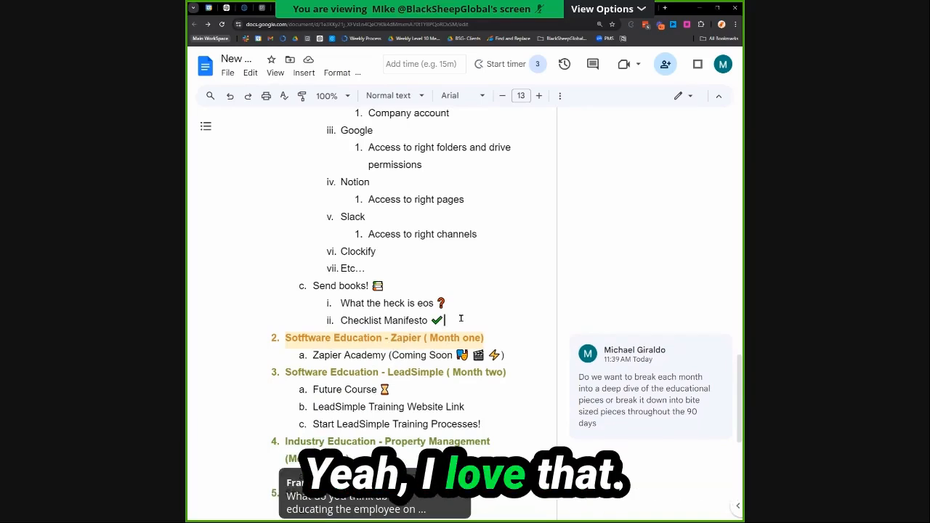
Insert "Company Culture Stage!" as stage 5 after the Industry Education stage, with an empty sub-step beneath it.
{"action": "left_click", "coordinate": [314, 510]}
{"action": "key", "text": "BackSpace"}
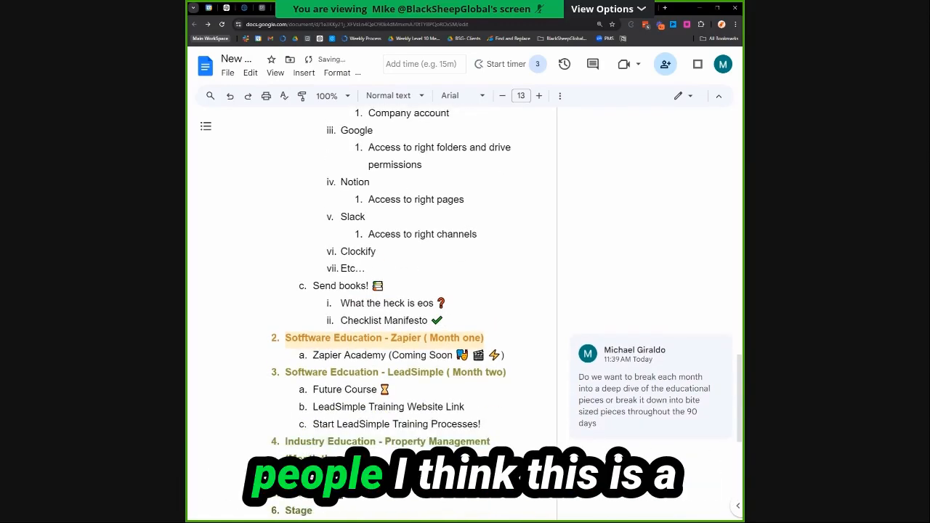
{"action": "key", "text": "Return"}
{"action": "scroll", "coordinate": [357, 424], "scroll_direction": "down", "scroll_amount": 2}
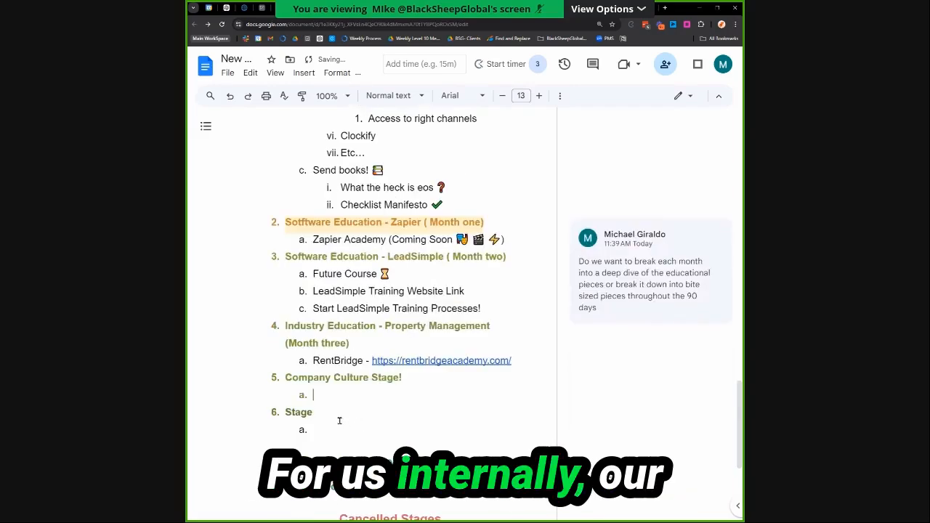
{"action": "key", "text": "Tab"}
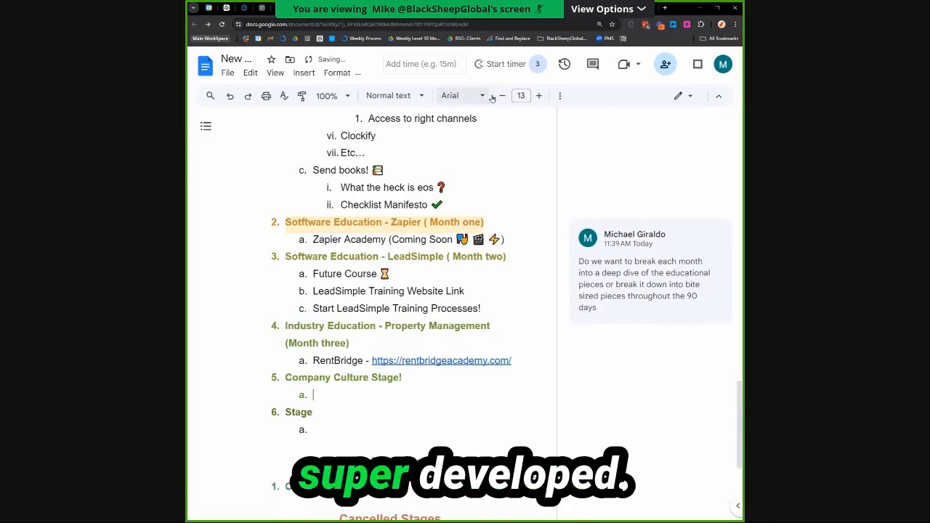
Format the empty sub-step under the Company Culture stage as black, non-bold text.
{"action": "left_click", "coordinate": [556, 95]}
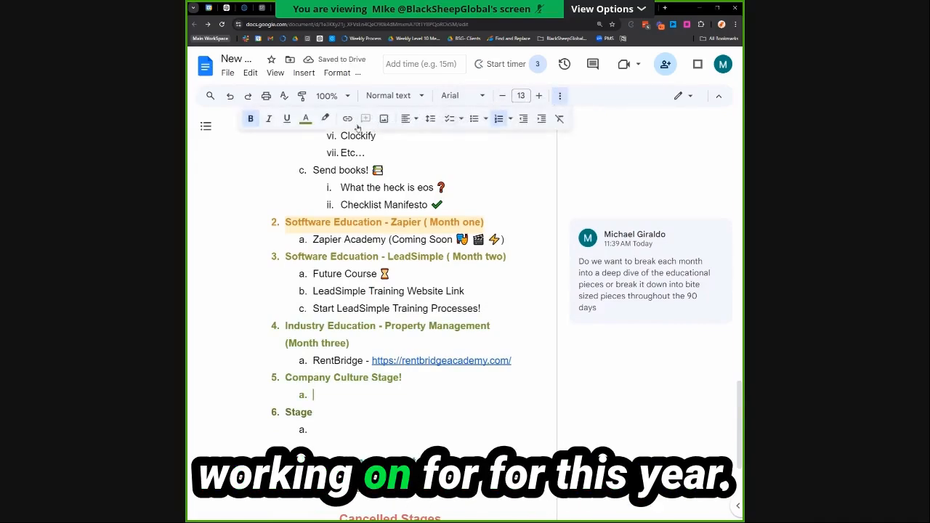
{"action": "left_click", "coordinate": [305, 118]}
{"action": "left_click", "coordinate": [313, 144]}
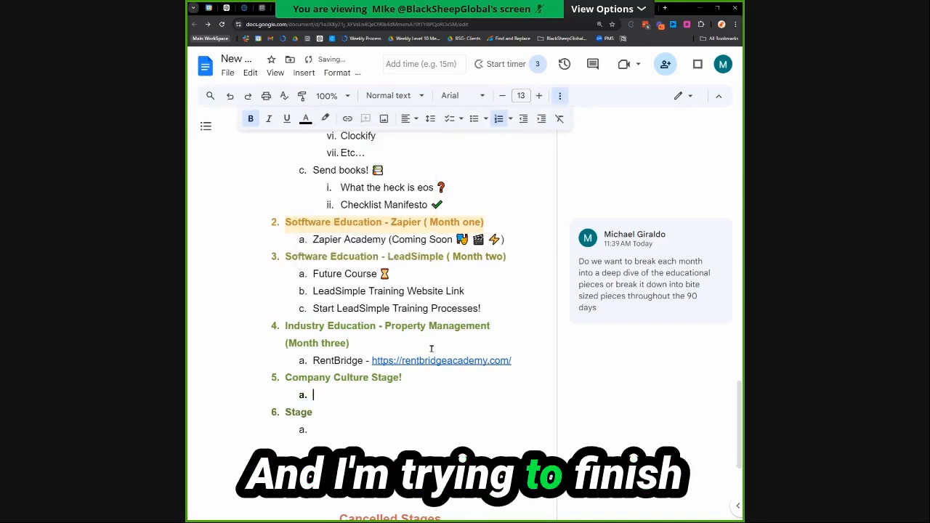
{"action": "key", "text": "BackSpace"}
{"action": "key", "text": "BackSpace"}
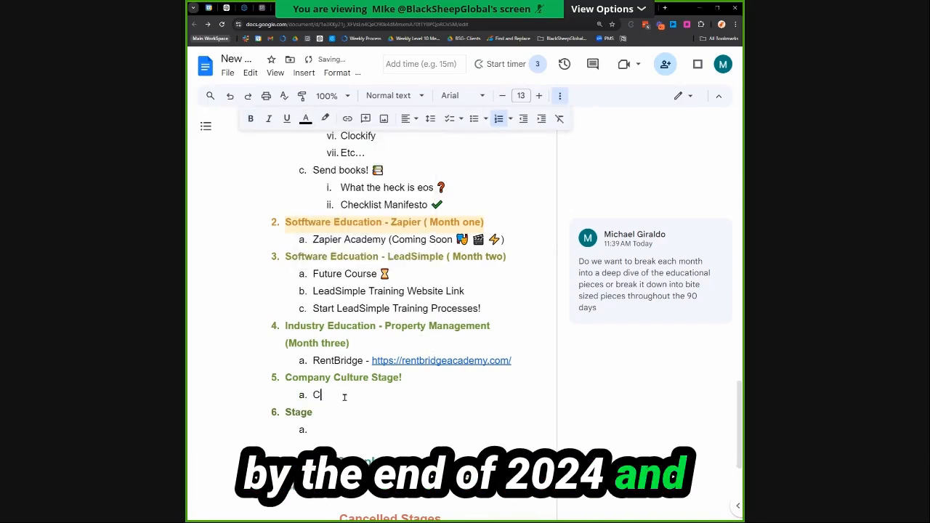
List "Provide Company Policies" and "Time Off Policy education" as sub-steps of stage 5 and retitle the stage "Company Culture education!".
{"action": "type", "text": "Provide Compan"}
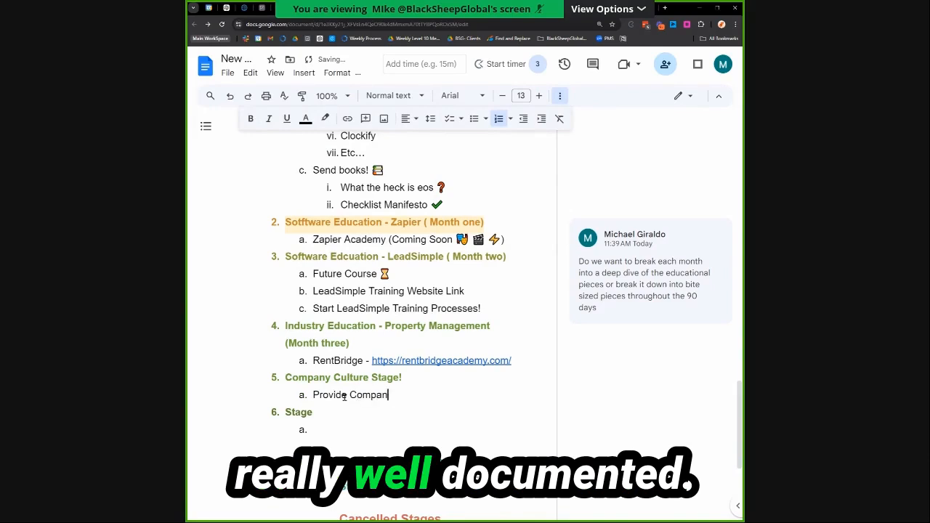
{"action": "type", "text": "y Policies"}
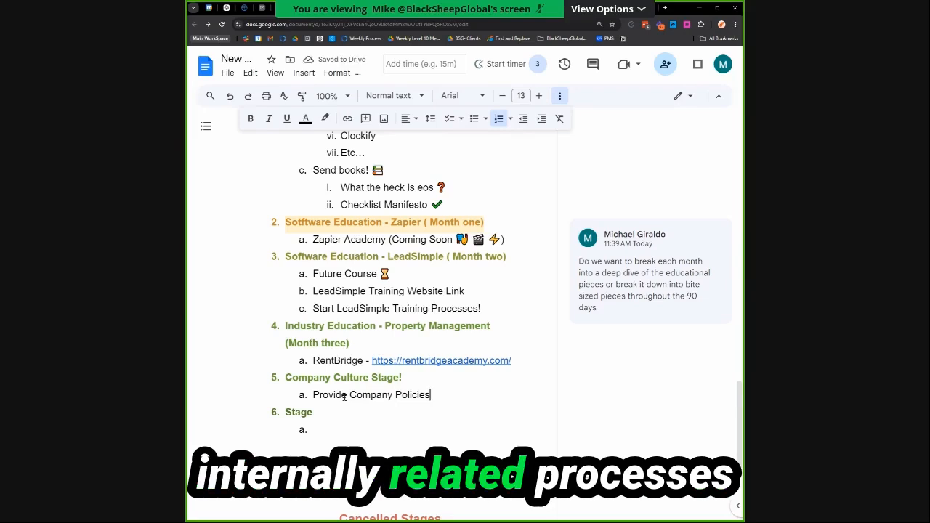
{"action": "key", "text": "Return"}
{"action": "type", "text": "Time Off Policy"}
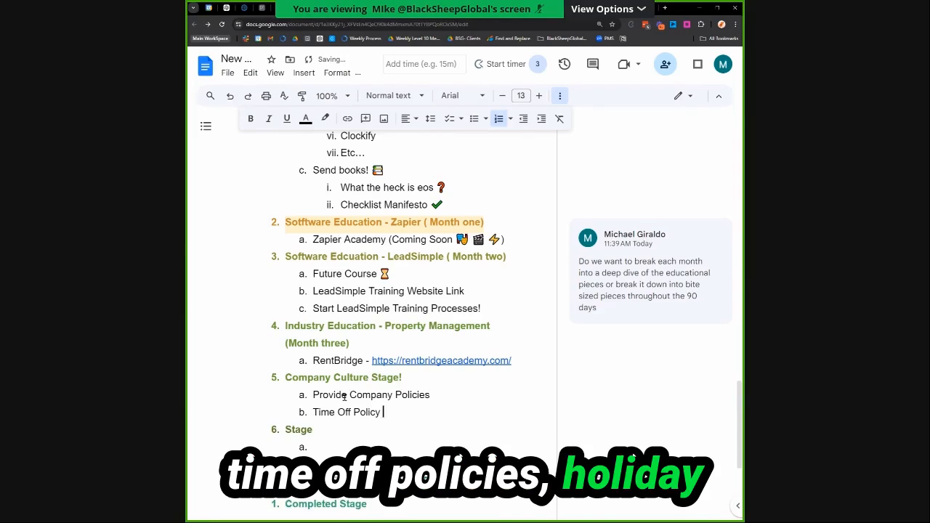
{"action": "type", "text": " education"}
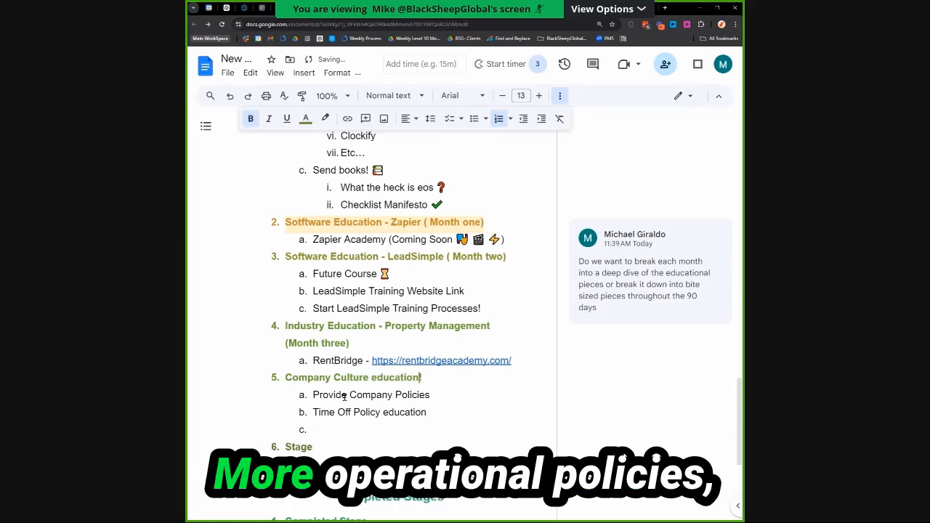
{"action": "key", "text": "Left"}
{"action": "key", "text": "Left"}
{"action": "key", "text": "Up"}
Comment on the Company Culture education heading: "Drip campaign of how we handle scenarios like time off, sick leave, company HR resources?".
{"action": "triple_click", "coordinate": [335, 377]}
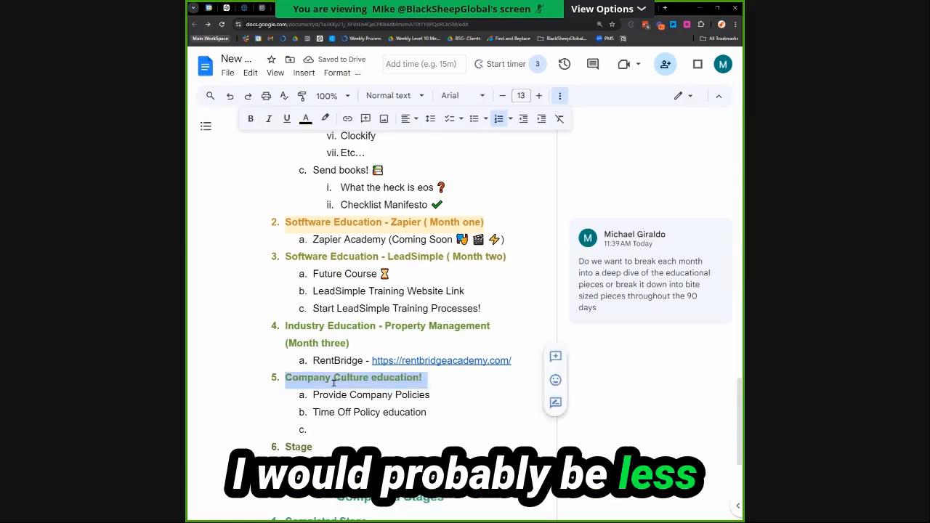
{"action": "left_click", "coordinate": [560, 364]}
{"action": "type", "text": "Drip campaign of how w"}
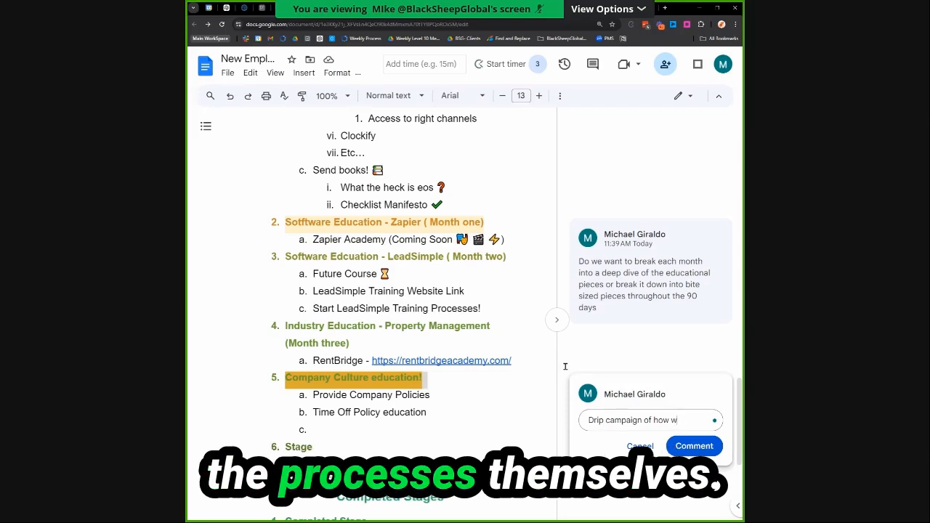
{"action": "type", "text": "e handle scenario"}
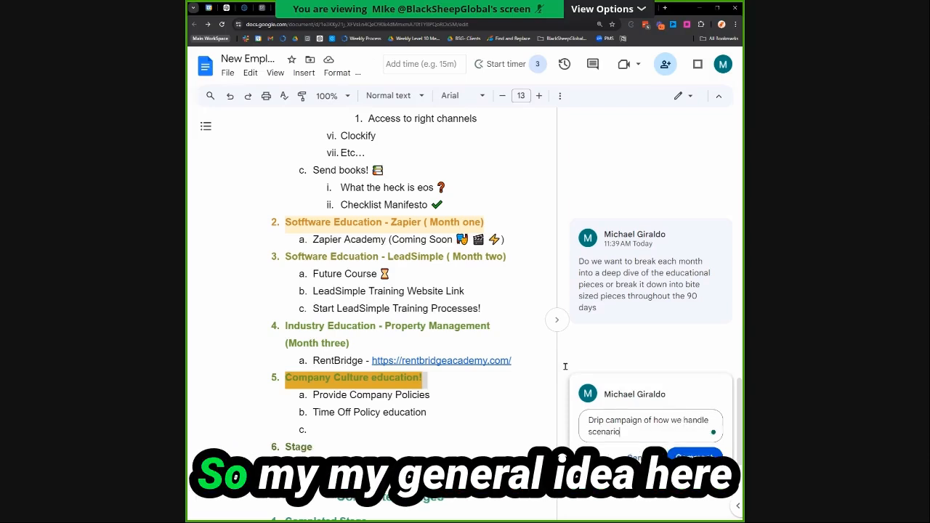
{"action": "type", "text": "s like time off, s"}
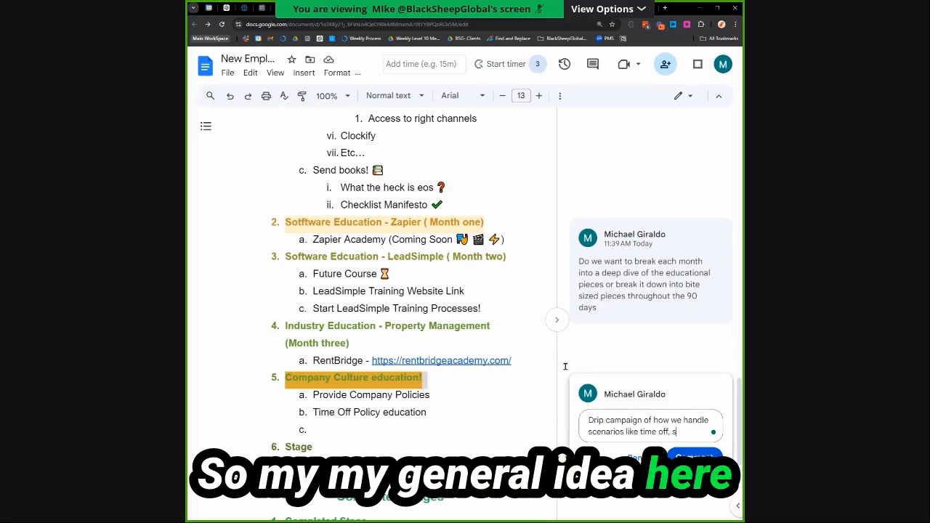
{"action": "type", "text": "ick leave, company"}
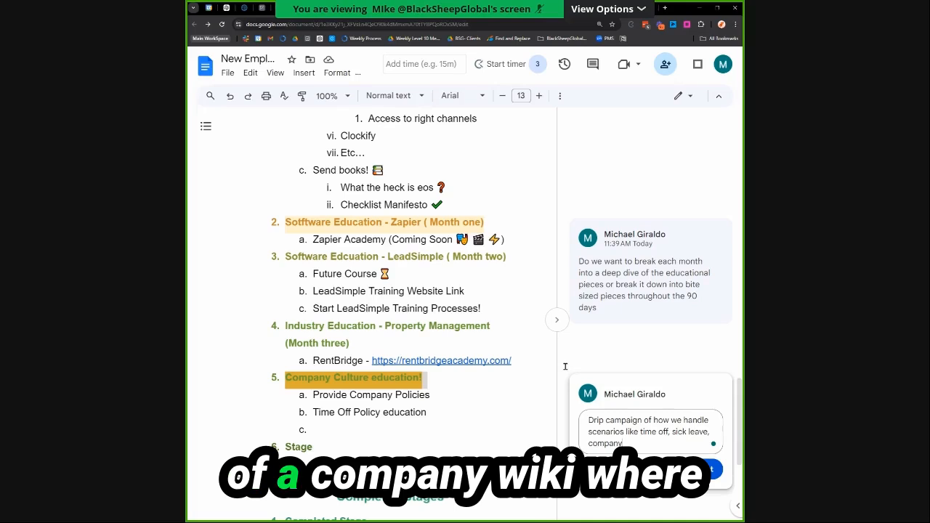
{"action": "type", "text": " va"}
{"action": "key", "text": "BackSpace"}
{"action": "key", "text": "BackSpace"}
{"action": "key", "text": "BackSpace"}
{"action": "key", "text": "BackSpace"}
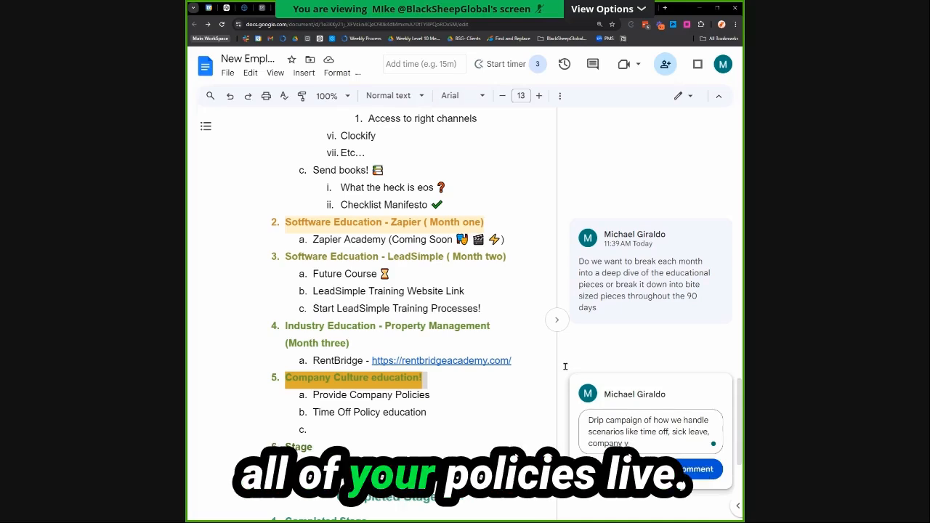
{"action": "type", "text": "y HR re"}
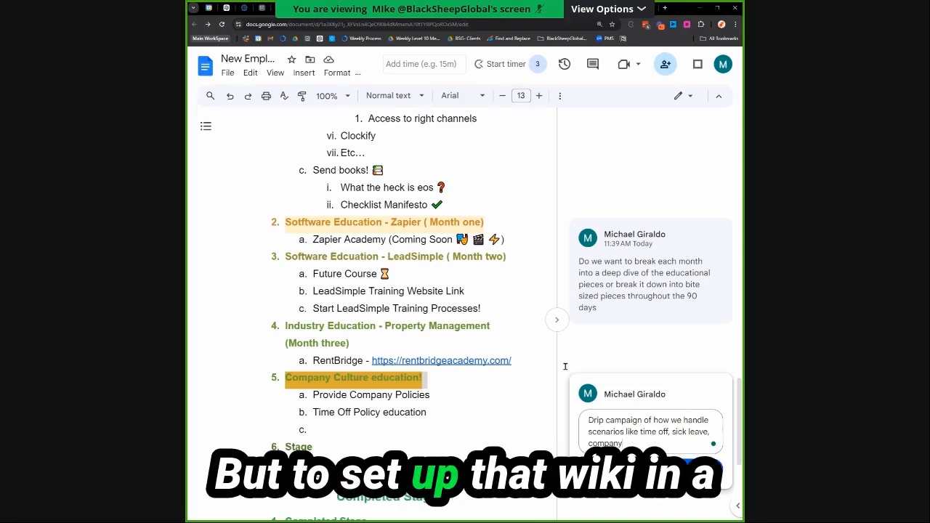
{"action": "type", "text": "sources?"}
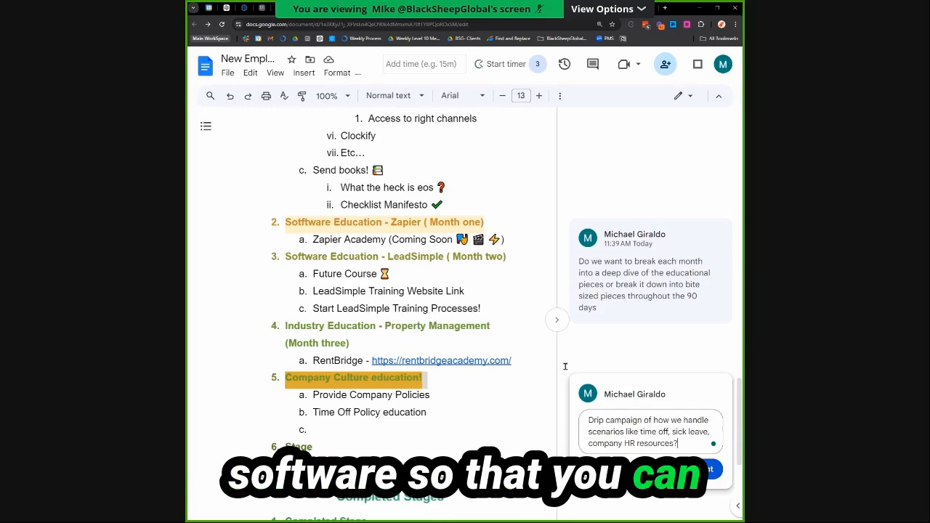
{"action": "key", "text": "ctrl+Return"}
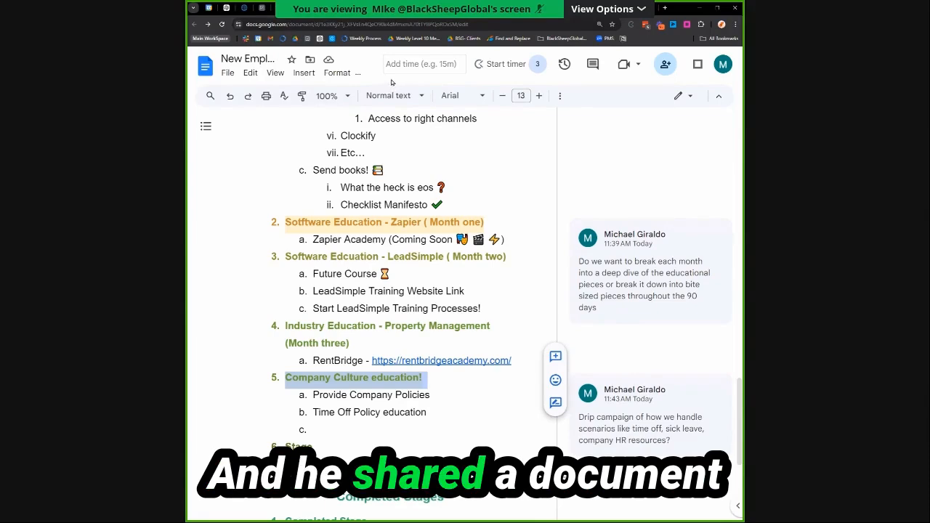
Add sub-step c "Detailed review of company mission and values" to the Company Culture stage, with "The core values!" nested under it.
{"action": "scroll", "coordinate": [452, 178], "scroll_direction": "down", "scroll_amount": 3}
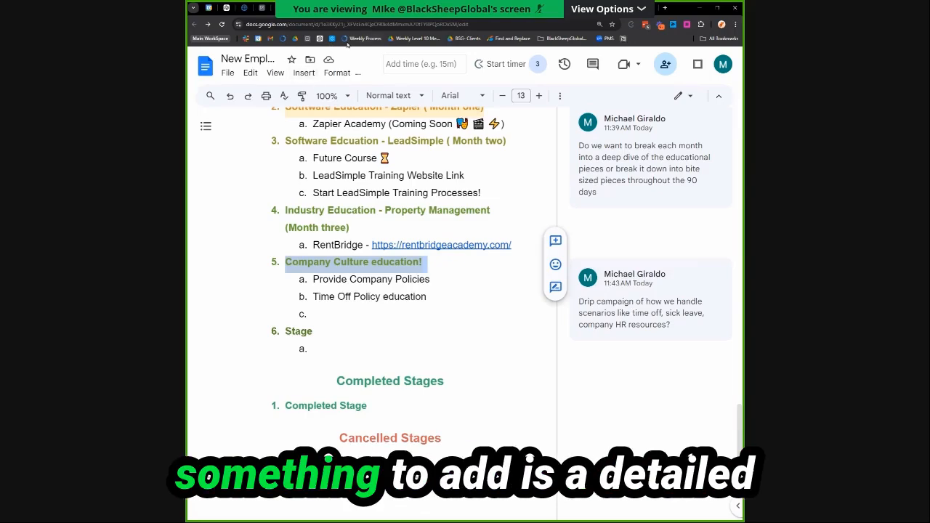
{"action": "left_click", "coordinate": [425, 309]}
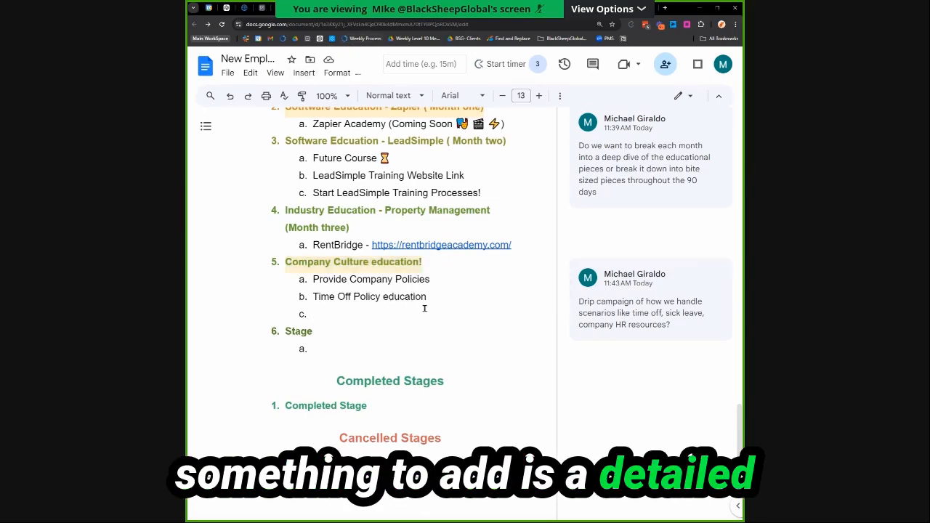
{"action": "type", "text": "Detailed review of company m"}
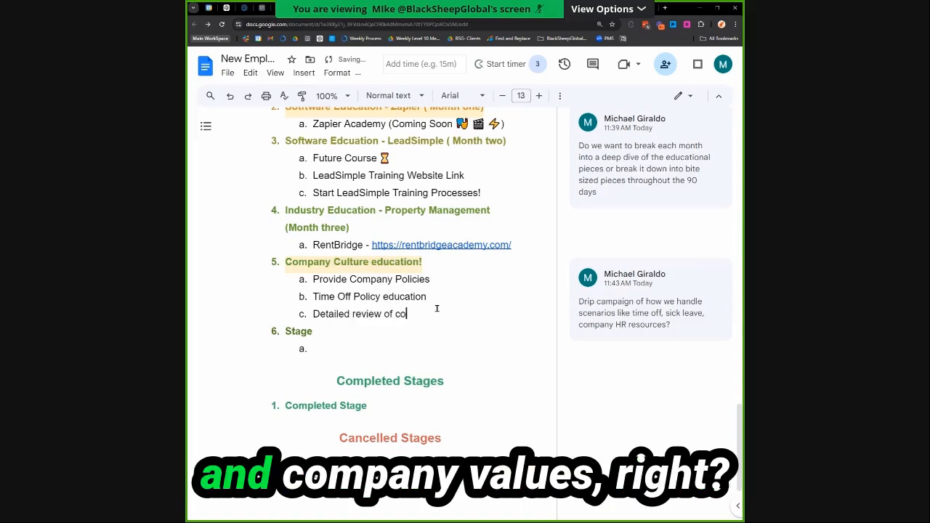
{"action": "type", "text": "and values"}
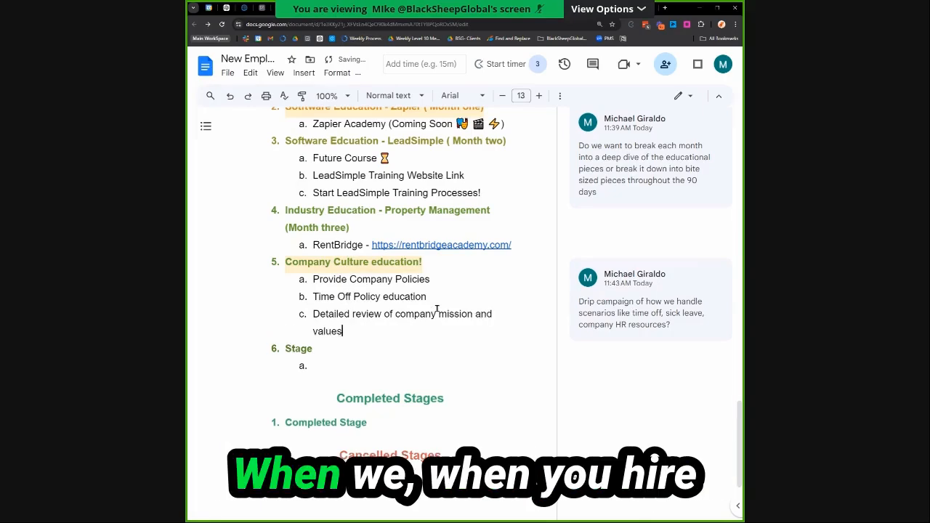
{"action": "key", "text": "Return"}
{"action": "key", "text": "Tab"}
{"action": "type", "text": "The ocore values!"}
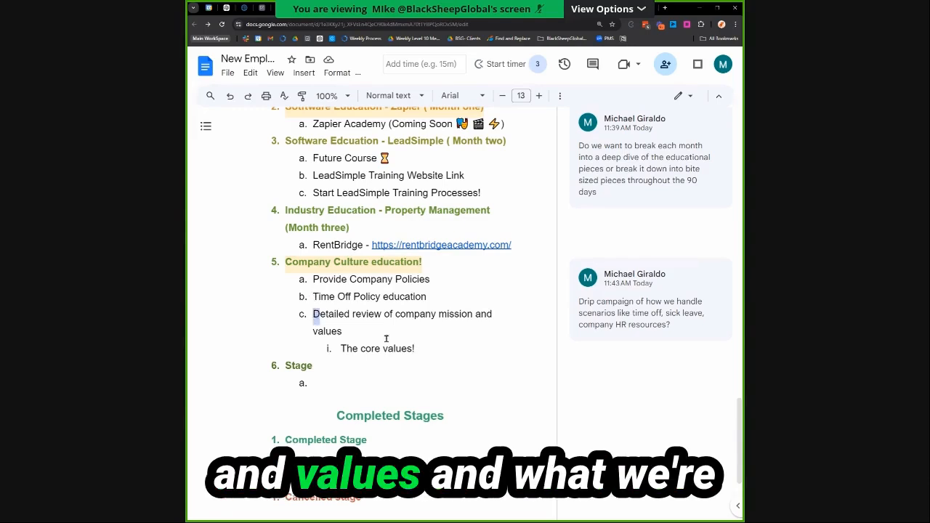
Attach the comment "Jotform Course!!!" to the company mission and values sub-step and its nested core values item.
{"action": "left_click_drag", "start_coordinate": [313, 314], "coordinate": [430, 356]}
{"action": "left_click", "coordinate": [555, 292]}
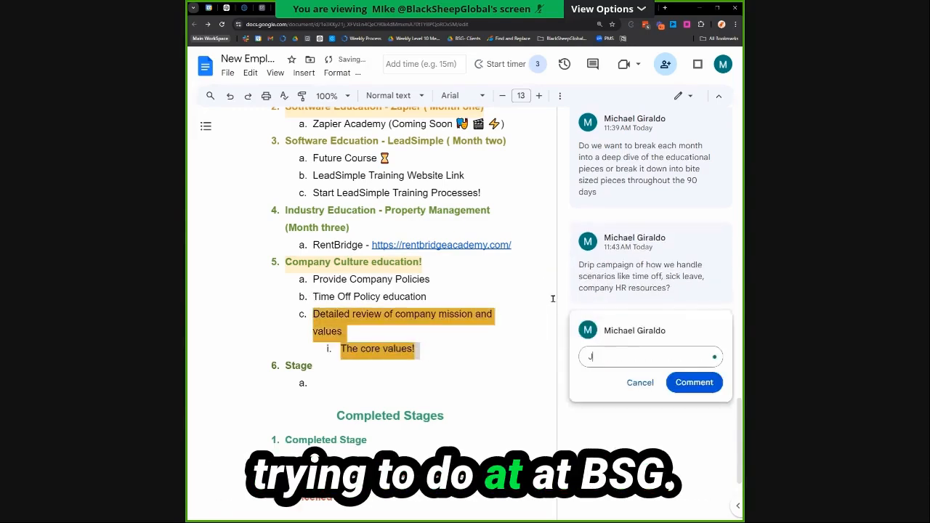
{"action": "type", "text": "Jotform Course "}
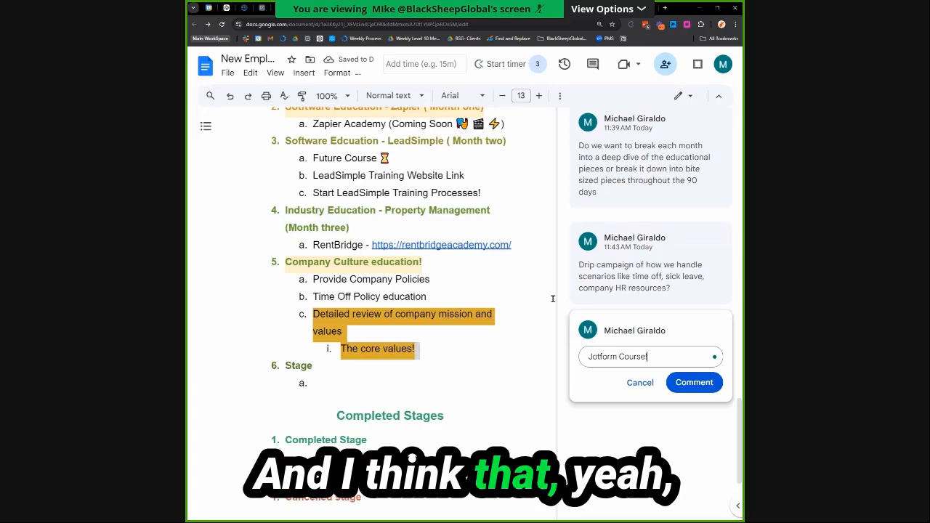
{"action": "type", "text": "!!!"}
{"action": "key", "text": "ctrl+Return"}
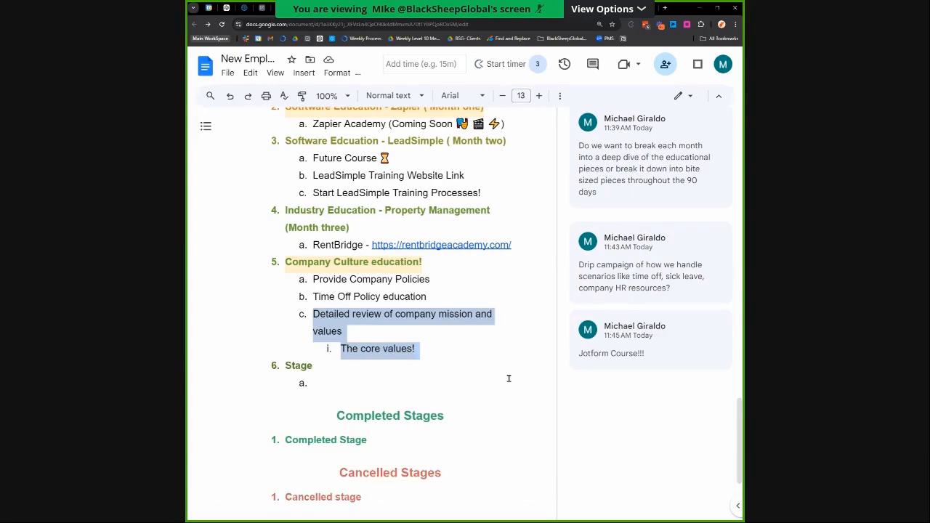
Rename stage 6 as "Wrap Up Stage" and place the cursor in its empty first sub-step.
{"action": "double_click", "coordinate": [305, 367]}
{"action": "scroll", "coordinate": [372, 368], "scroll_direction": "up", "scroll_amount": 2}
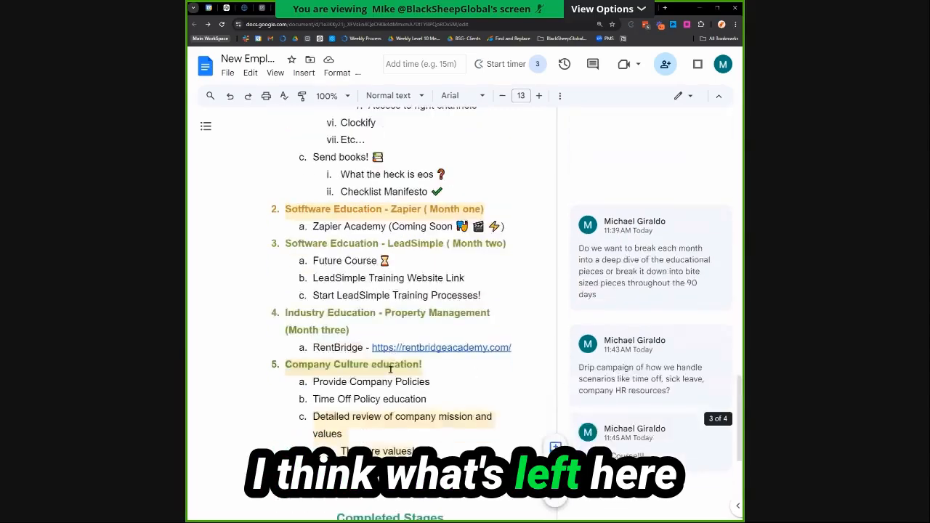
{"action": "scroll", "coordinate": [372, 368], "scroll_direction": "down", "scroll_amount": 3}
{"action": "type", "text": "Wrap Up "}
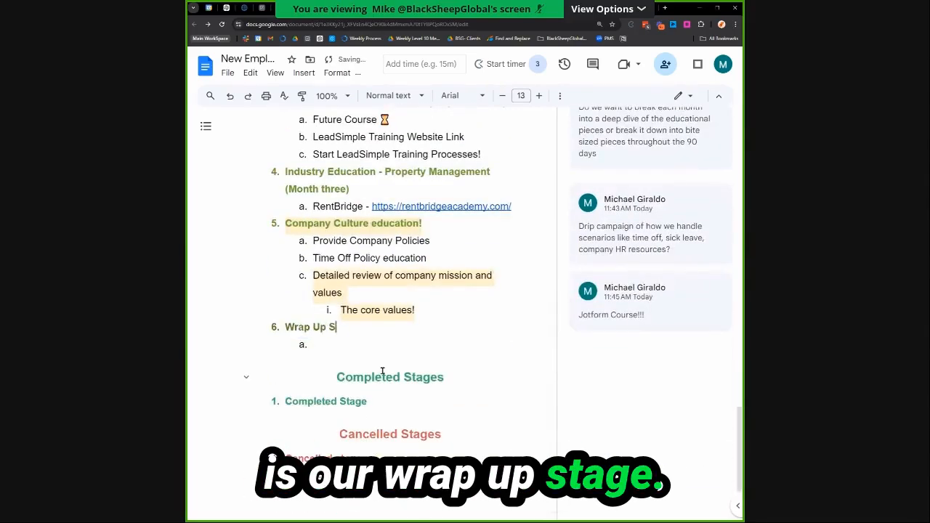
{"action": "type", "text": "Stage"}
{"action": "left_click", "coordinate": [322, 349]}
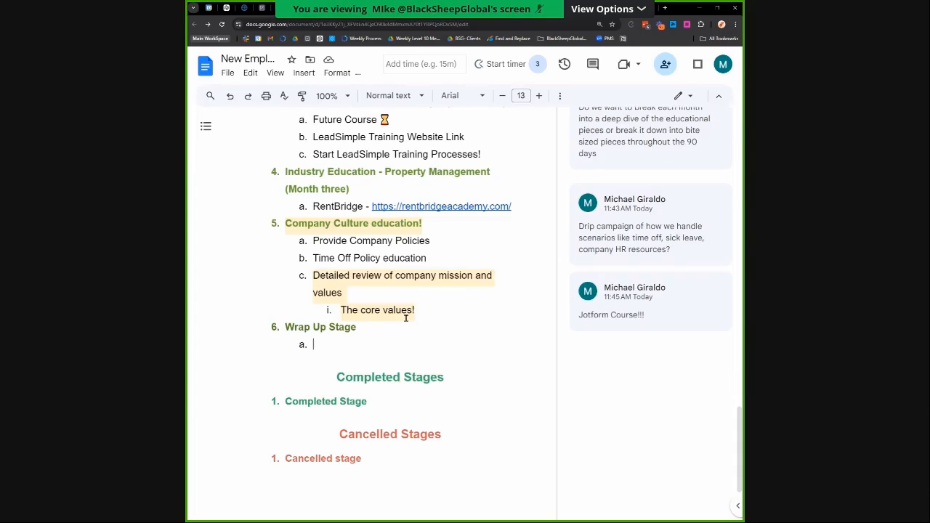
Rename the first item under Completed Stages as "90 Day Complete!".
{"action": "triple_click", "coordinate": [407, 405]}
{"action": "type", "text": "90 Day Complete!"}
Enter "Send Merch!" as sub-step a of the Wrap Up Stage.
{"action": "left_click", "coordinate": [338, 346]}
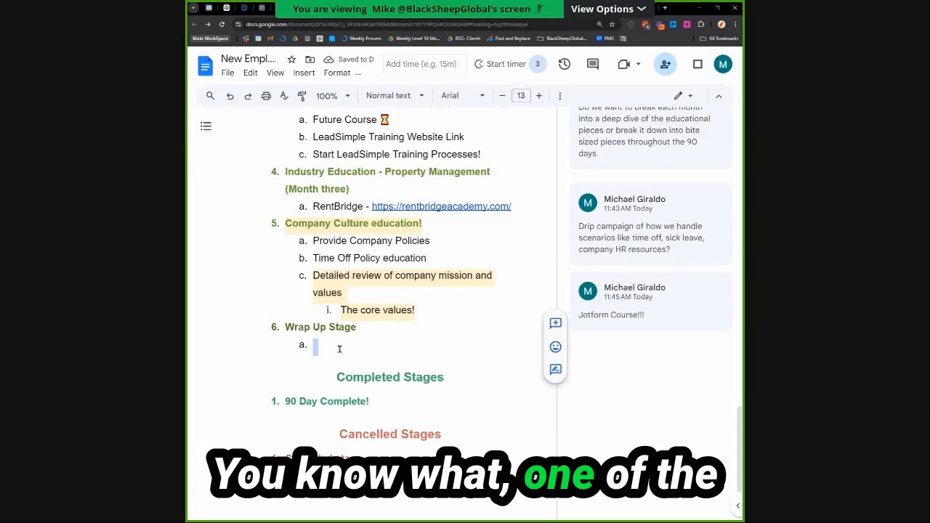
{"action": "type", "text": "f"}
{"action": "key", "text": "BackSpace"}
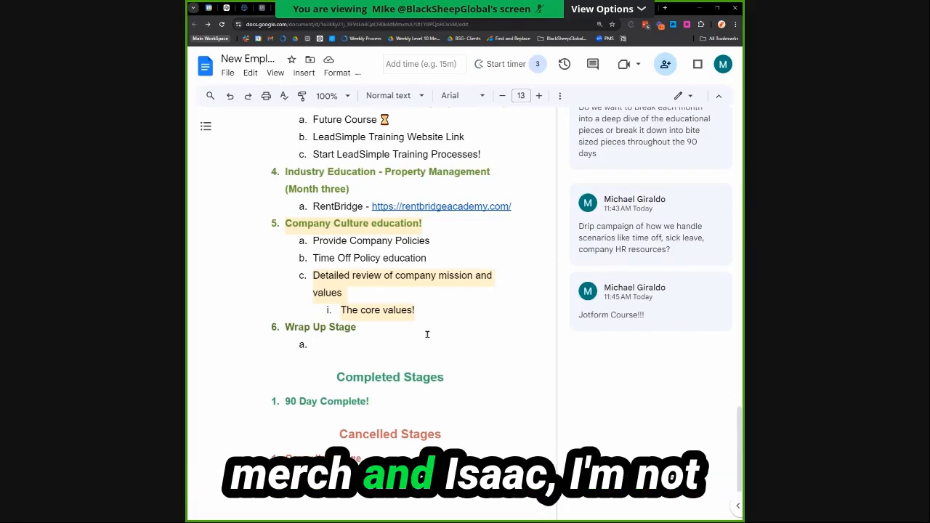
{"action": "type", "text": "Send Me"}
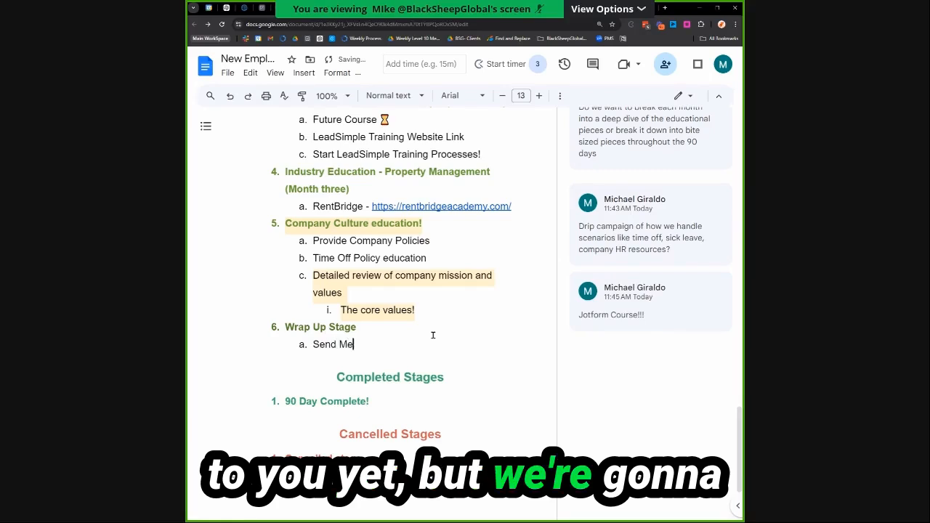
{"action": "type", "text": "rch"}
{"action": "key", "text": "BackSpace"}
{"action": "key", "text": "BackSpace"}
{"action": "key", "text": "BackSpace"}
{"action": "key", "text": "BackSpace"}
{"action": "key", "text": "BackSpace"}
{"action": "key", "text": "BackSpace"}
{"action": "key", "text": "BackSpace"}
{"action": "type", "text": "Merch"}
{"action": "key", "text": "BackSpace"}
{"action": "type", "text": "!"}
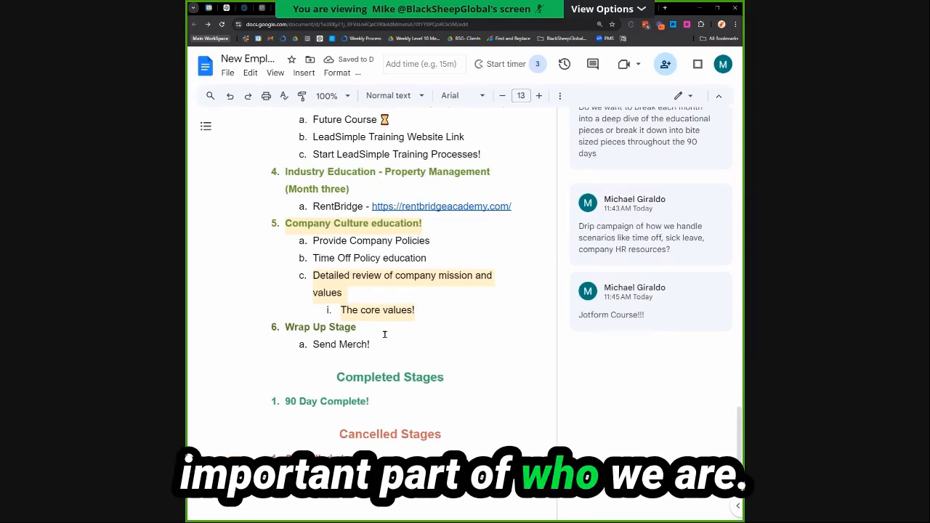
Add "Transitioned to another role/department" in bold as the second completed stage, and remove the extra empty numbered items below it.
{"action": "scroll", "coordinate": [384, 334], "scroll_direction": "up", "scroll_amount": 2}
{"action": "scroll", "coordinate": [383, 335], "scroll_direction": "up", "scroll_amount": 20}
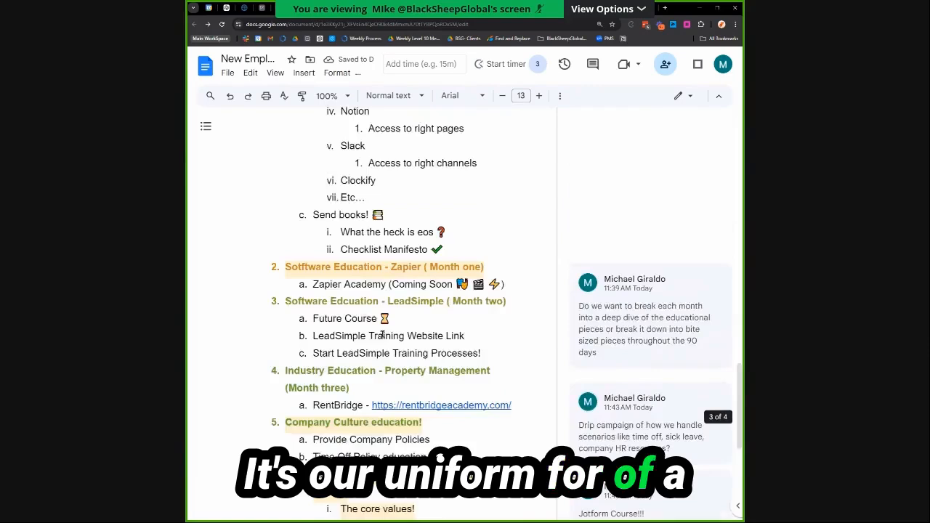
{"action": "double_click", "coordinate": [380, 282]}
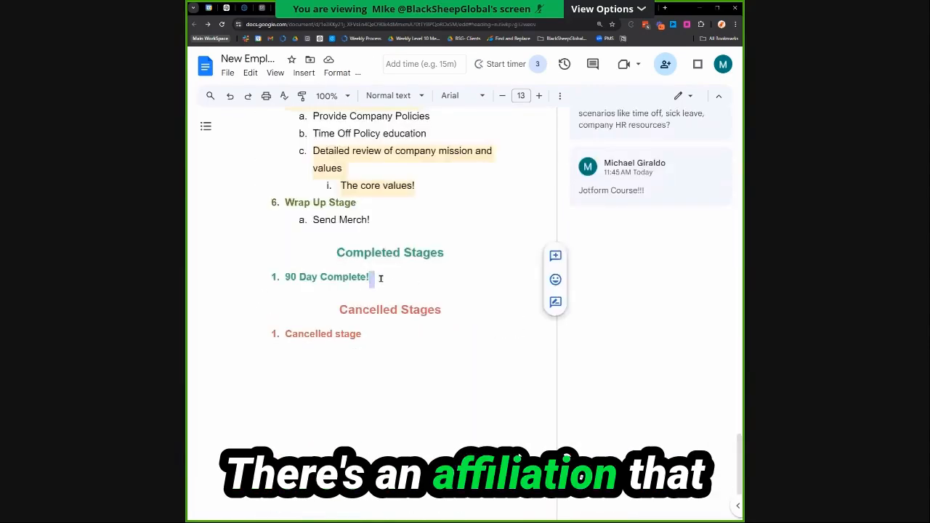
{"action": "key", "text": "Return"}
{"action": "type", "text": "Transitioned to another role/department"}
{"action": "key", "text": "Return"}
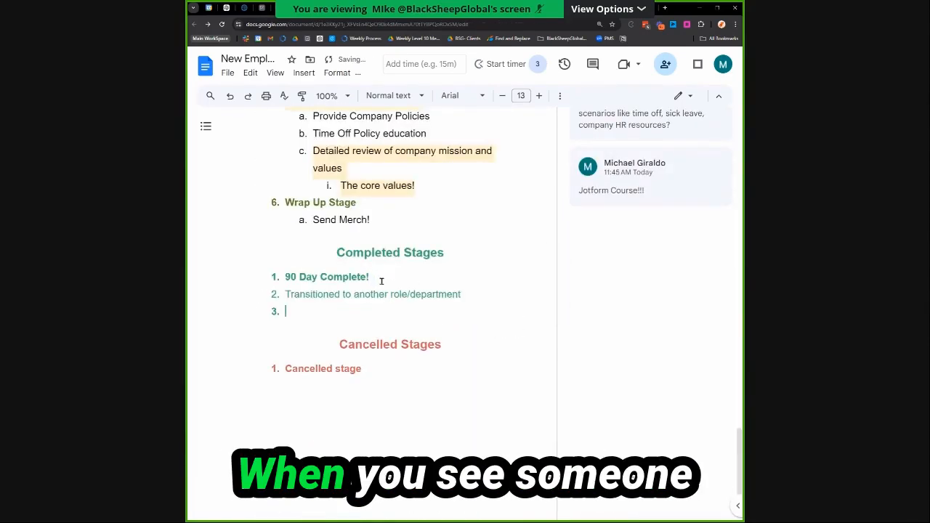
{"action": "key", "text": "ctrl+z"}
{"action": "type", "text": "Transitioned to another role/department"}
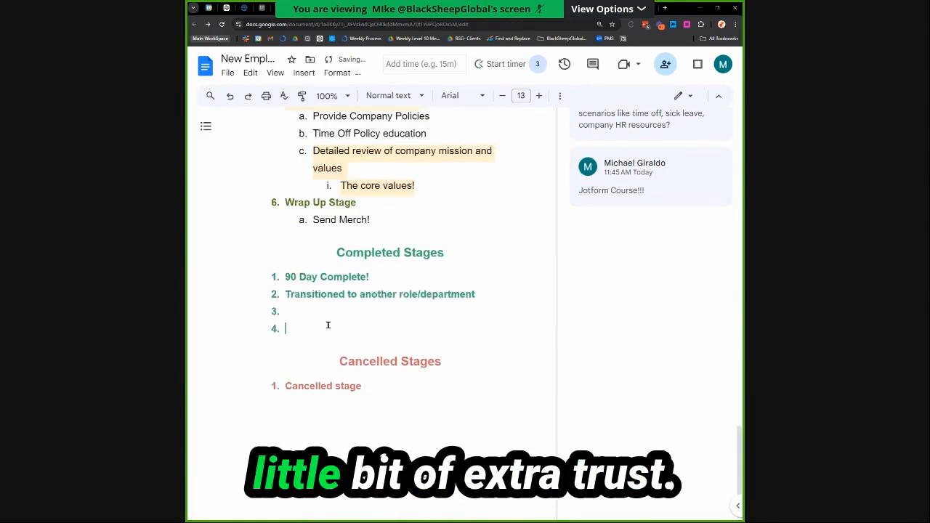
{"action": "key", "text": "BackSpace"}
{"action": "key", "text": "BackSpace"}
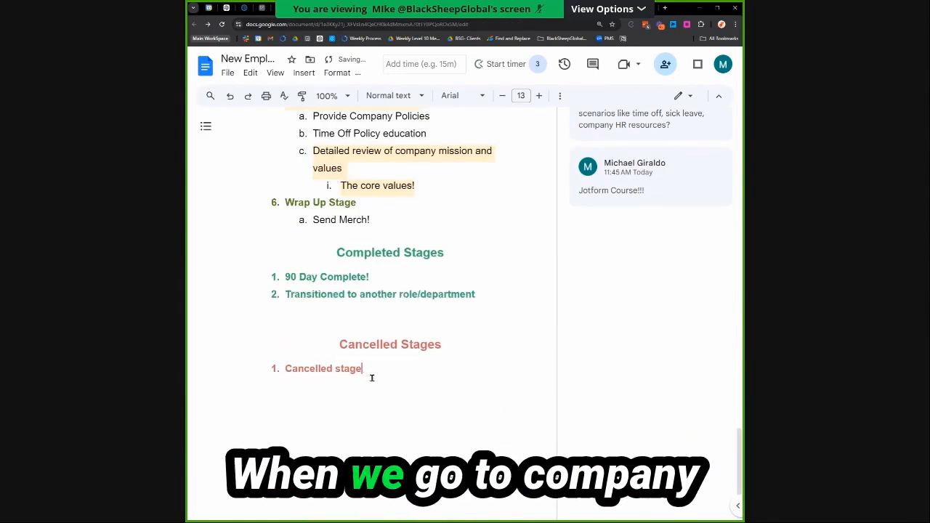
Replace the placeholder under Cancelled Stages with "Not a good fit" and "Employee churn - Left before Completion", copied from the "When does it end?" list.
{"action": "scroll", "coordinate": [374, 374], "scroll_direction": "up", "scroll_amount": 15}
{"action": "scroll", "coordinate": [374, 351], "scroll_direction": "up", "scroll_amount": 3}
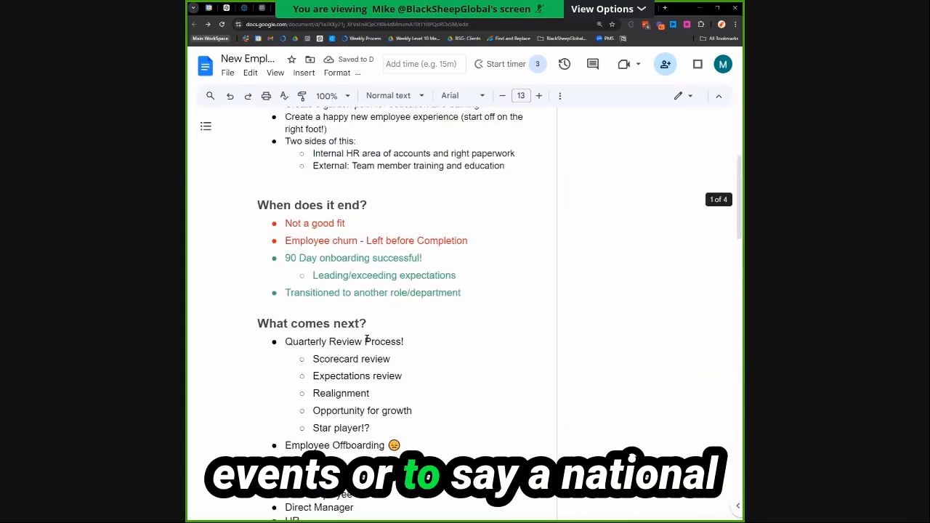
{"action": "left_click_drag", "start_coordinate": [285, 229], "coordinate": [494, 237]}
{"action": "key", "text": "ctrl+c"}
{"action": "scroll", "coordinate": [382, 332], "scroll_direction": "down", "scroll_amount": 20}
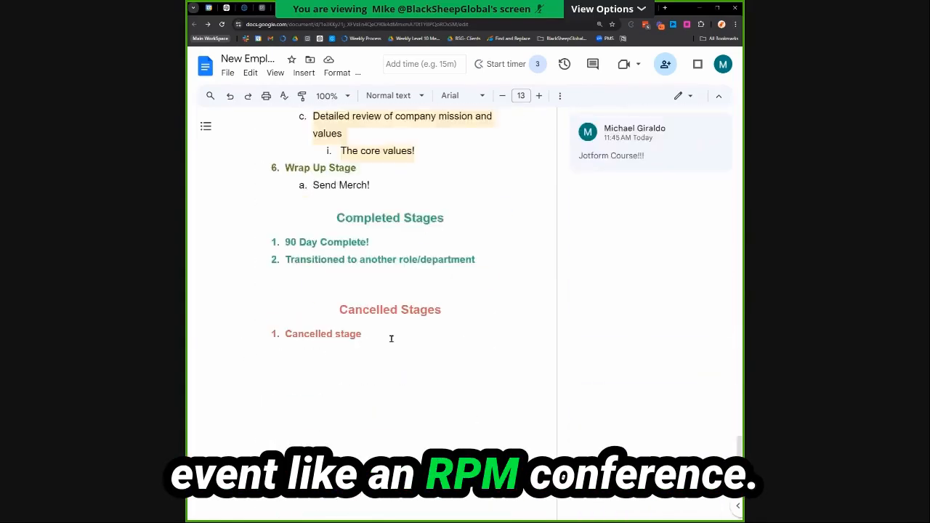
{"action": "triple_click", "coordinate": [386, 335]}
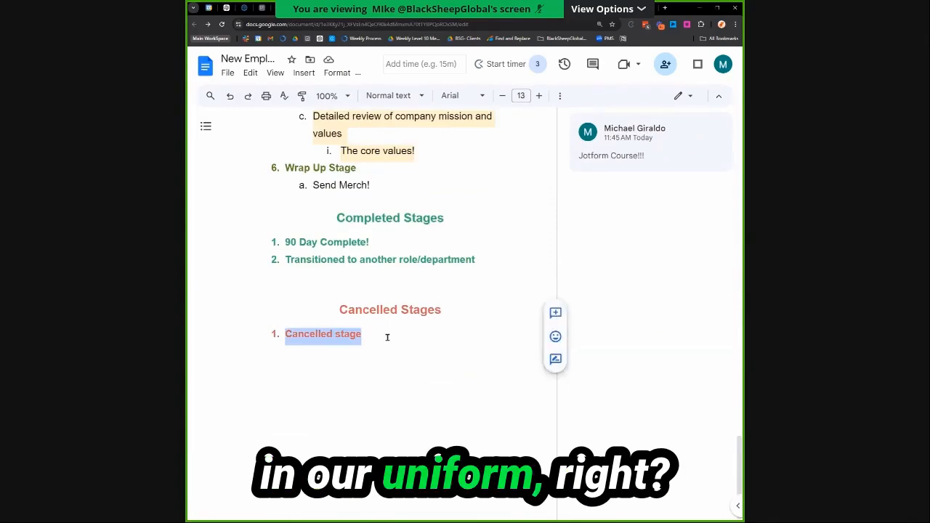
{"action": "key", "text": "ctrl+v"}
{"action": "key", "text": "BackSpace"}
{"action": "key", "text": "BackSpace"}
{"action": "key", "text": "BackSpace"}
{"action": "key", "text": "BackSpace"}
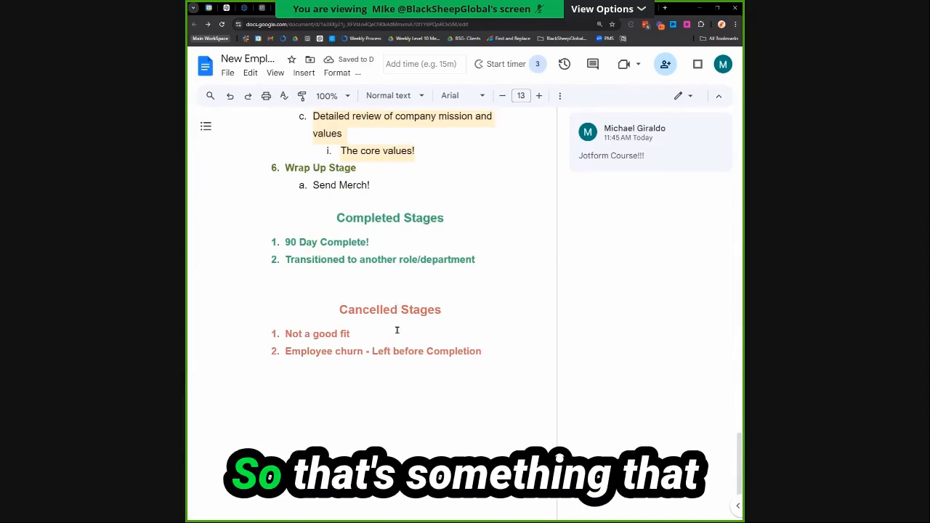
Add sub-step b "Kick off Quarterly Review Process!" to the Wrap Up Stage.
{"action": "scroll", "coordinate": [389, 305], "scroll_direction": "up", "scroll_amount": 2}
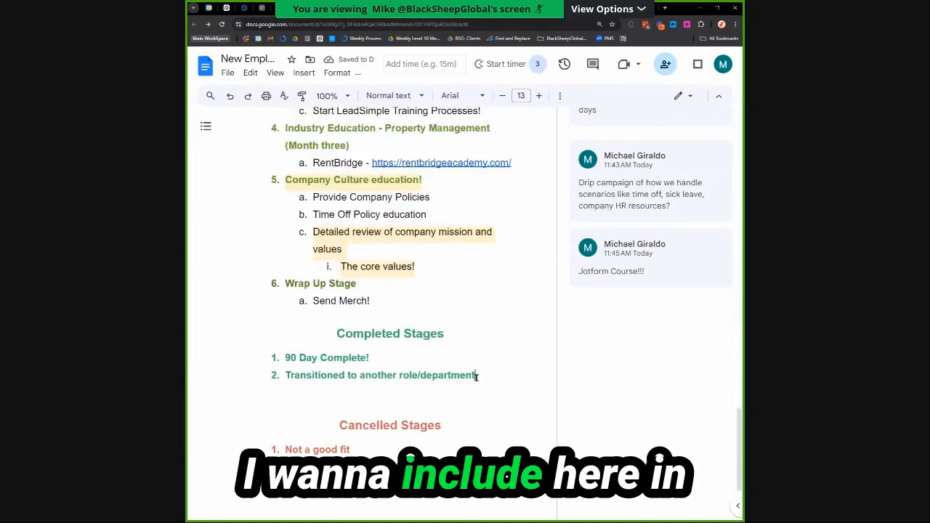
{"action": "scroll", "coordinate": [403, 349], "scroll_direction": "up", "scroll_amount": 15}
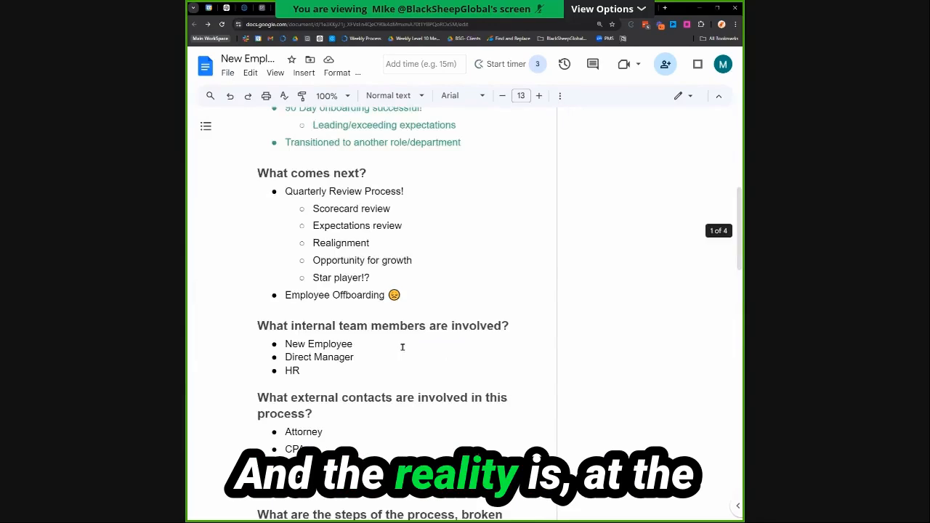
{"action": "scroll", "coordinate": [401, 348], "scroll_direction": "down", "scroll_amount": 15}
{"action": "double_click", "coordinate": [384, 264]}
{"action": "key", "text": "Return"}
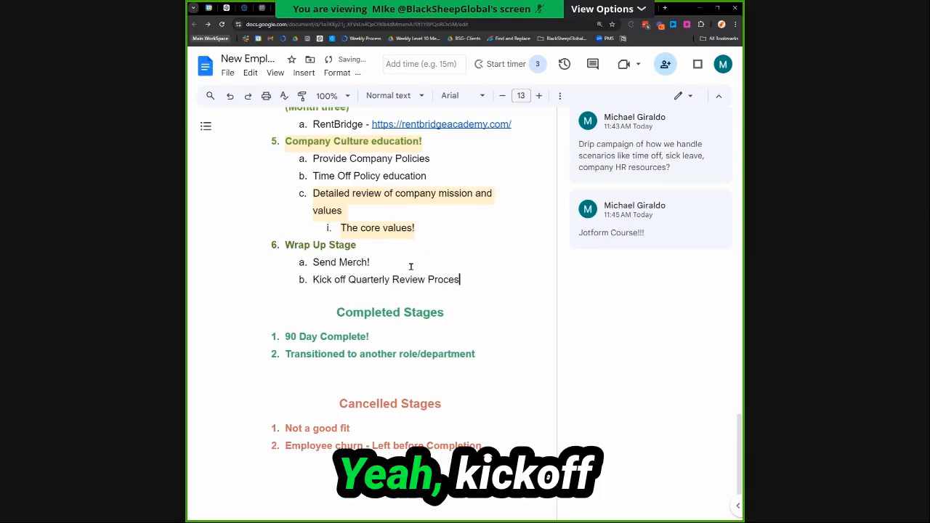
{"action": "type", "text": "s!"}
Add sub-step c "Determine Professional Growth Plan" to the Wrap Up Stage.
{"action": "key", "text": "Return"}
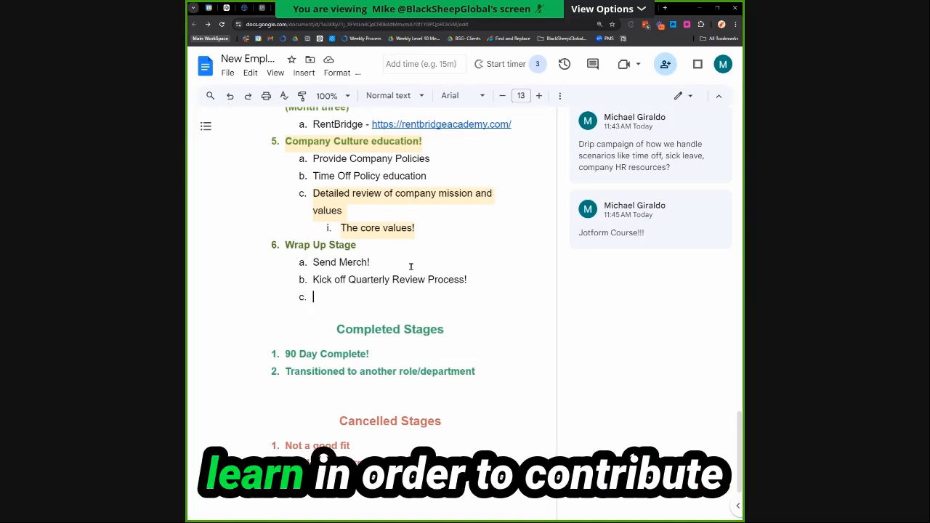
{"action": "type", "text": "Determine Grow"}
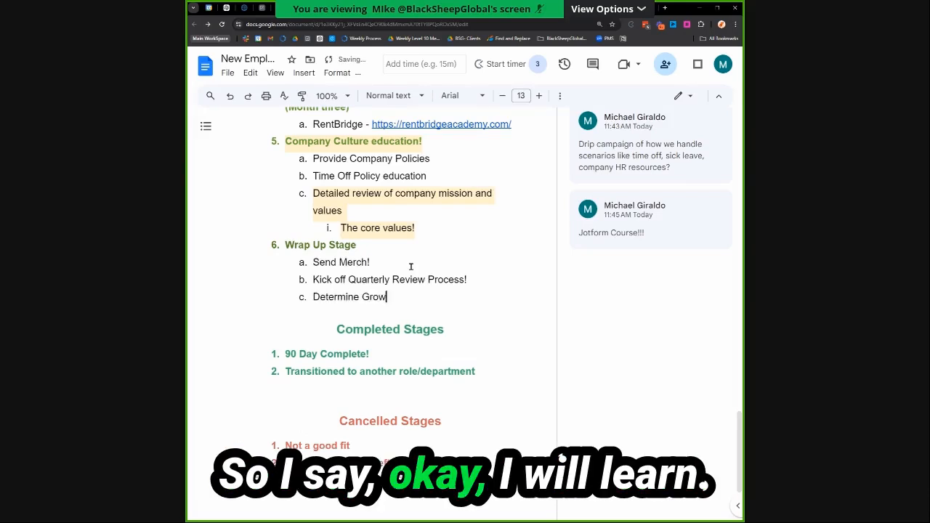
{"action": "type", "text": "th Plan?"}
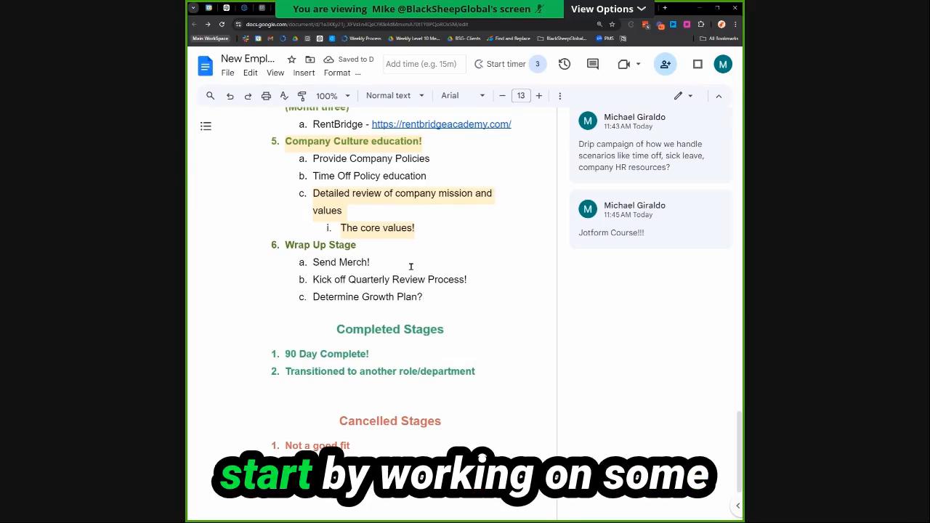
{"action": "key", "text": "BackSpace"}
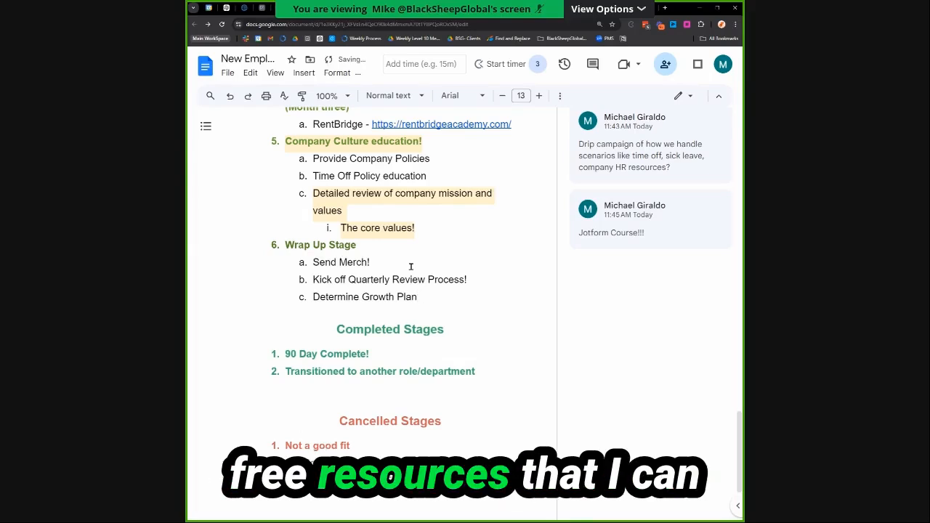
{"action": "type", "text": "Professional"}
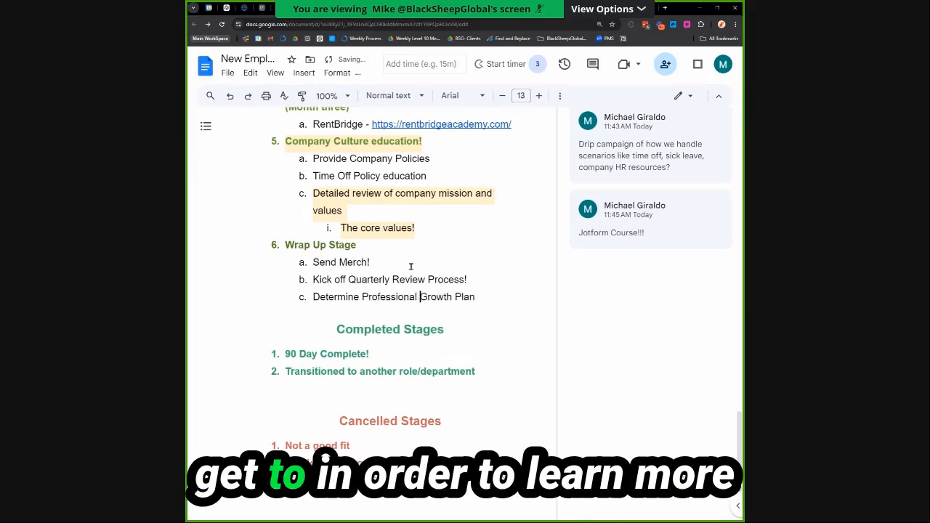
{"action": "key", "text": "End"}
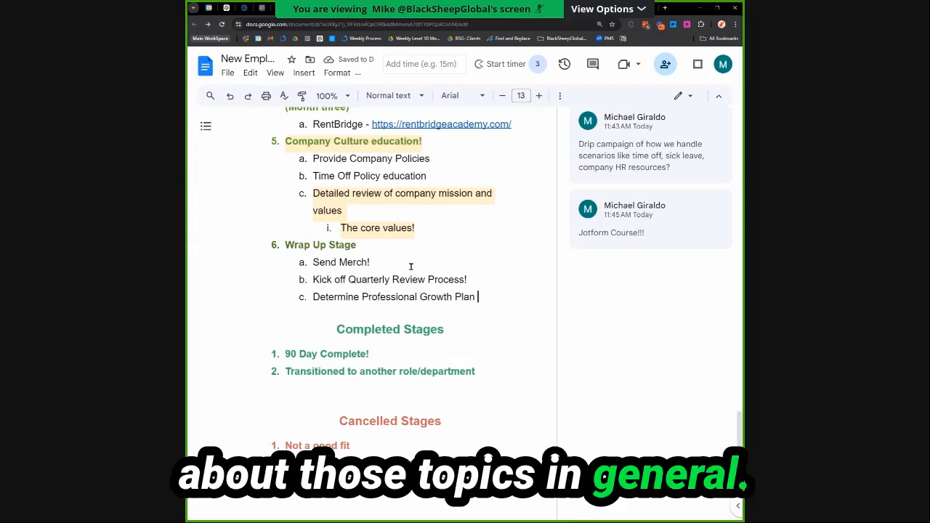
Reword the growth plan sub-step as "Build Professional Growth Plan.", with a closing period.
{"action": "key", "text": "Home"}
{"action": "key", "text": "ctrl+shift+Right"}
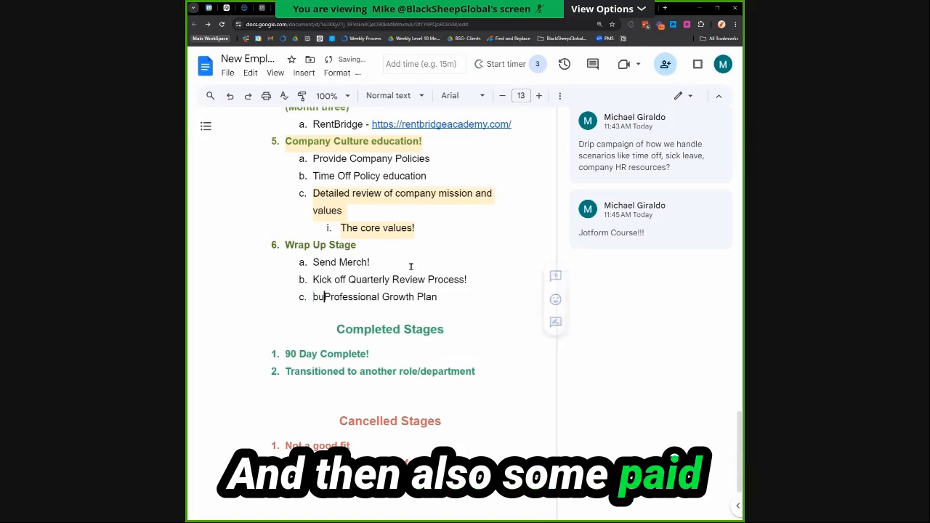
{"action": "type", "text": "bui"}
{"action": "key", "text": "BackSpace"}
{"action": "key", "text": "BackSpace"}
{"action": "key", "text": "BackSpace"}
{"action": "type", "text": "Build"}
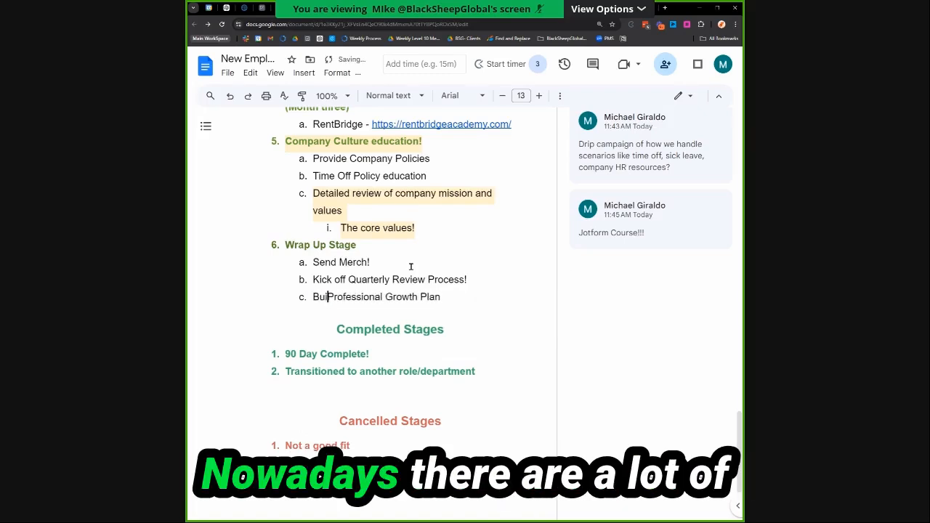
{"action": "key", "text": "End"}
{"action": "type", "text": "."}
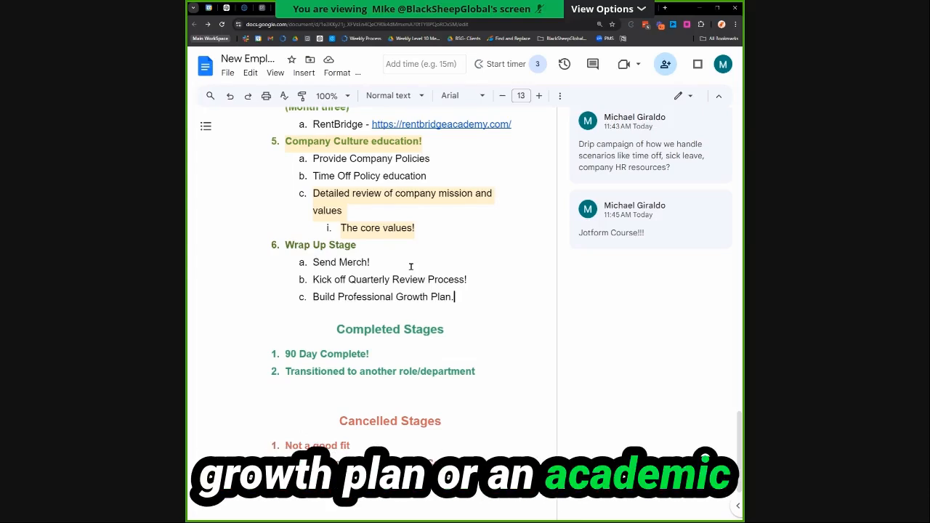
{"action": "key", "text": "Return"}
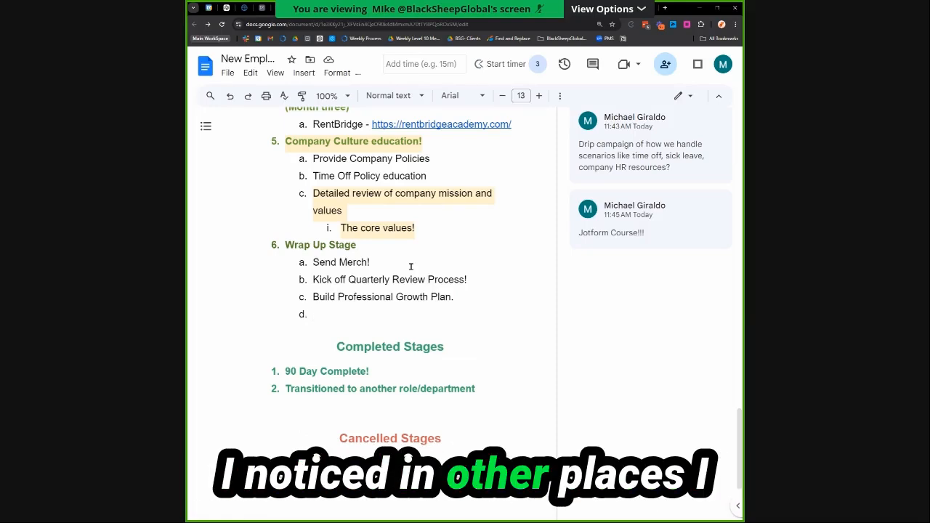
{"action": "key", "text": "BackSpace"}
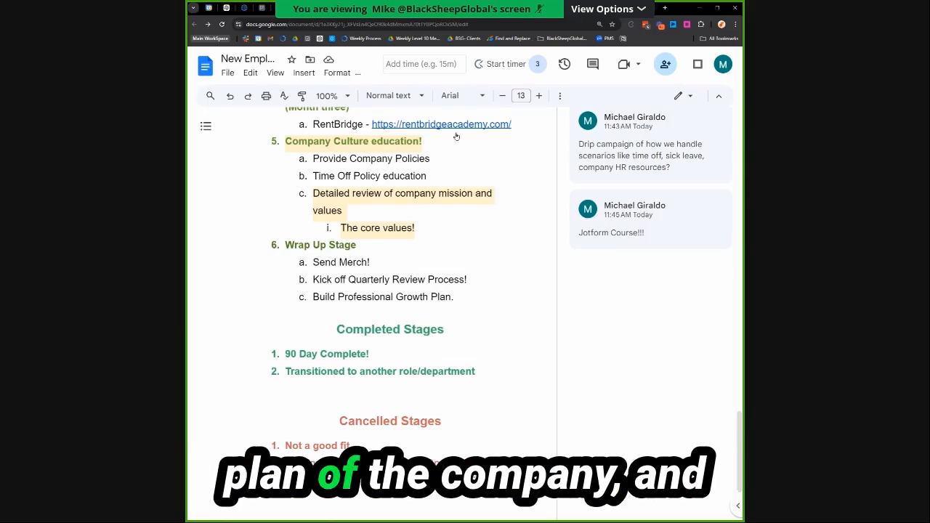
{"action": "left_click", "coordinate": [511, 9]}
{"action": "left_click", "coordinate": [558, 8]}
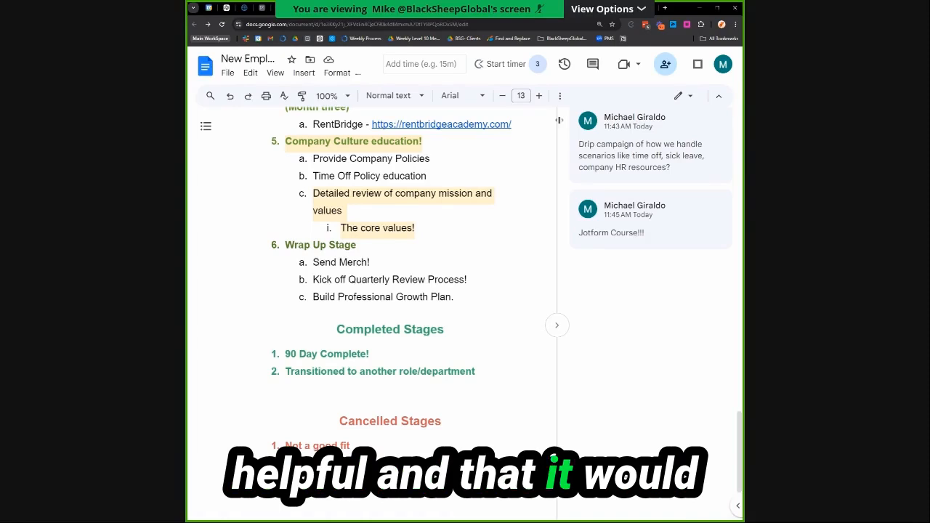
Attach the comment "Identify the growth plan for the individual based on their career trajectory" to the "Build Professional Growth Plan." sub-step.
{"action": "triple_click", "coordinate": [353, 300]}
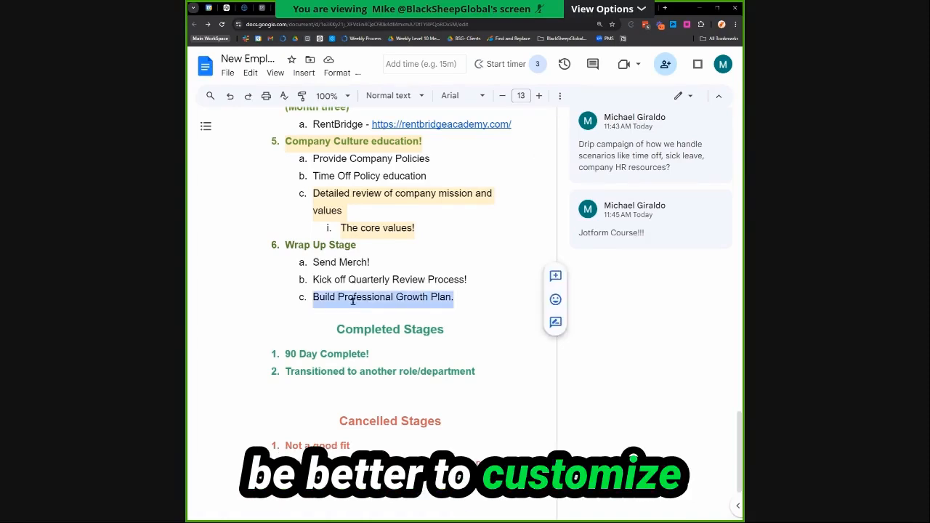
{"action": "left_click", "coordinate": [555, 275]}
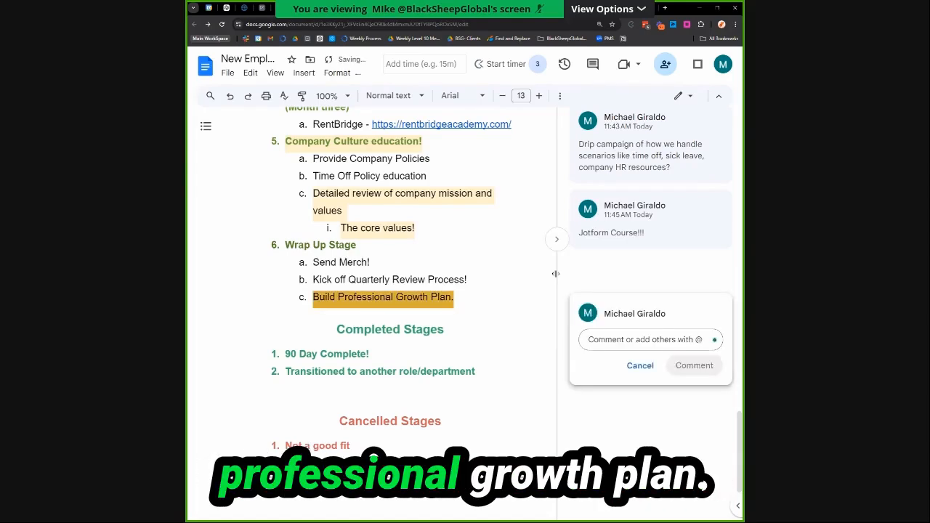
{"action": "type", "text": "Identify the growth p"}
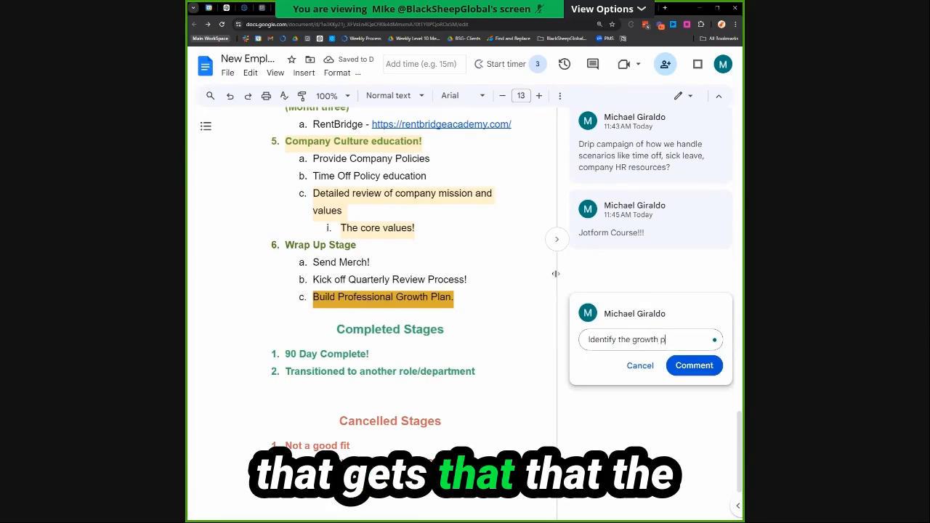
{"action": "type", "text": "lan for the individu"}
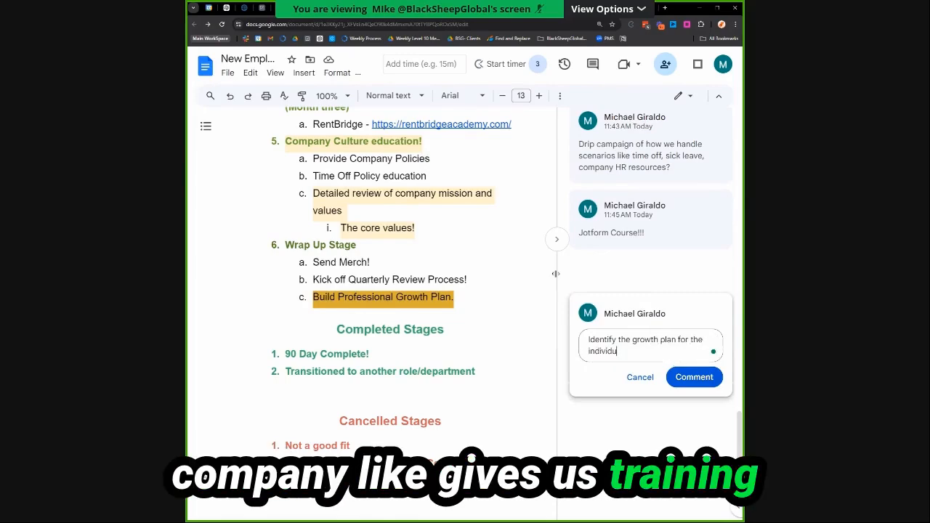
{"action": "type", "text": "al based on the"}
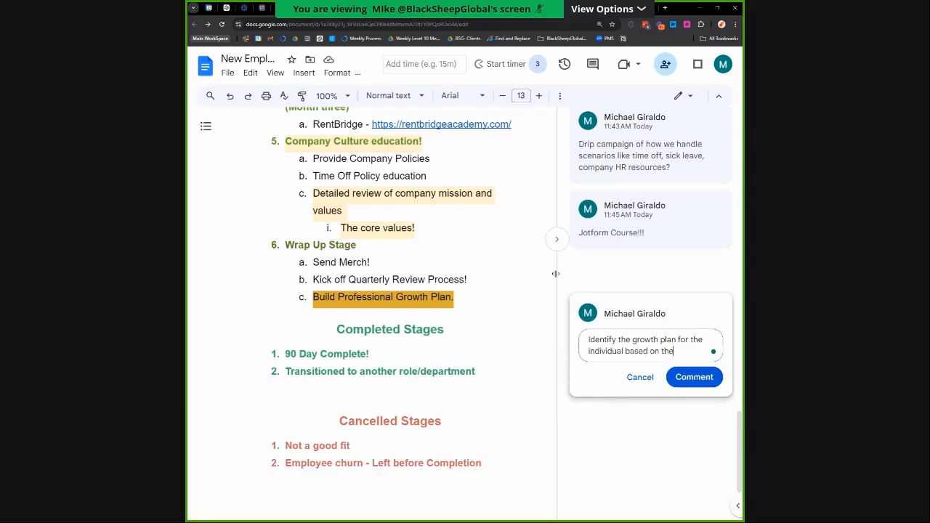
{"action": "type", "text": "ir career trajec"}
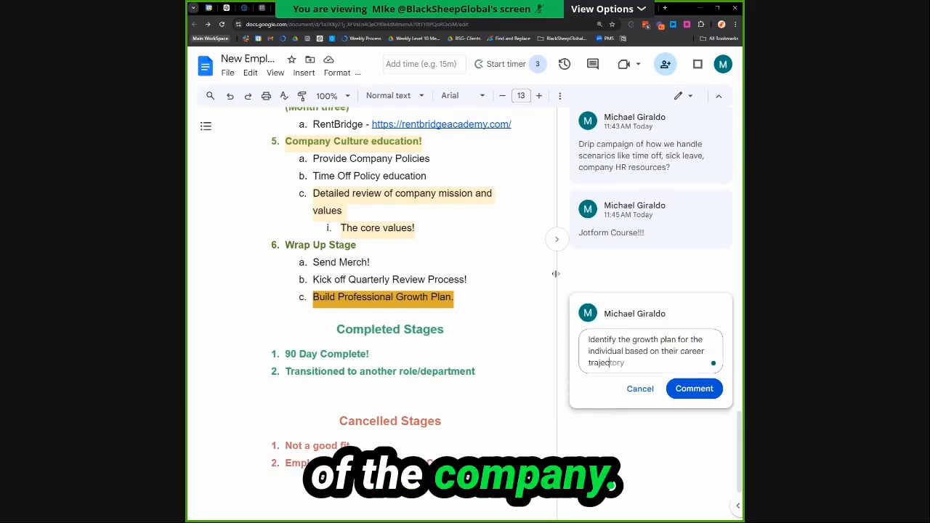
{"action": "key", "text": "Tab"}
{"action": "key", "text": "ctrl+Return"}
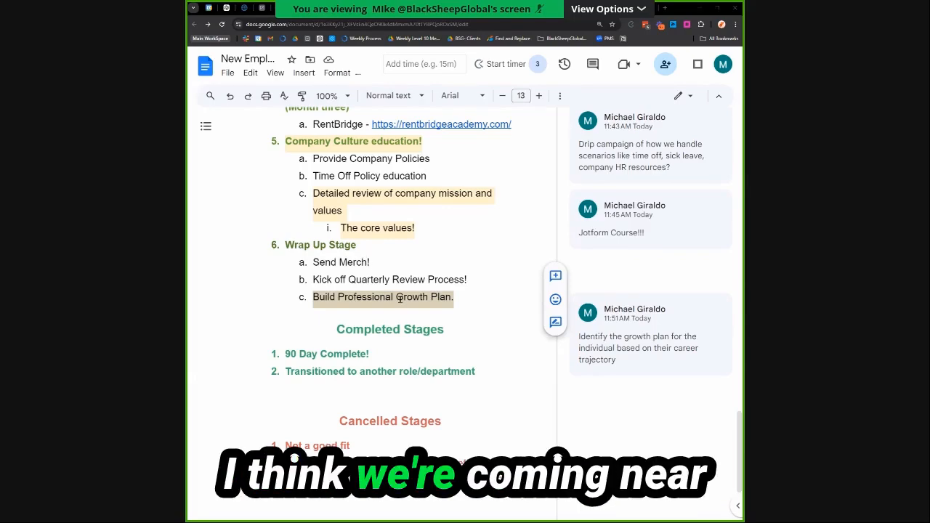
Review the onboarding worksheet from the opening questions through the backlog, active, completed and cancelled stages for anything missing.
{"action": "scroll", "coordinate": [400, 317], "scroll_direction": "up", "scroll_amount": 5}
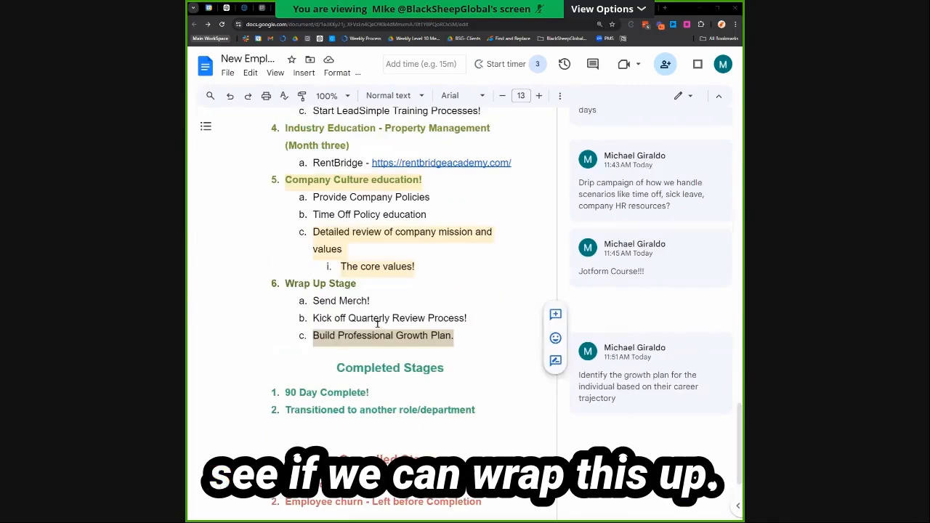
{"action": "scroll", "coordinate": [399, 346], "scroll_direction": "up", "scroll_amount": 20}
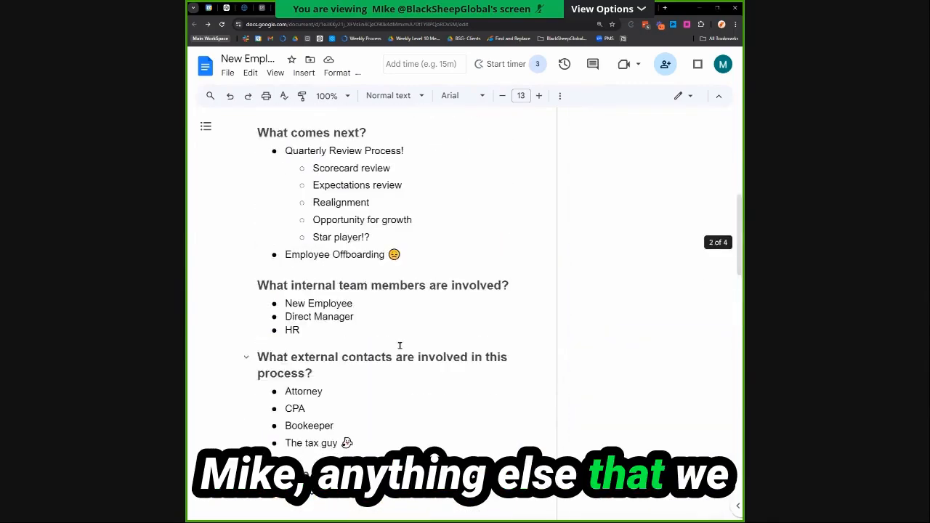
{"action": "scroll", "coordinate": [399, 346], "scroll_direction": "down", "scroll_amount": 7}
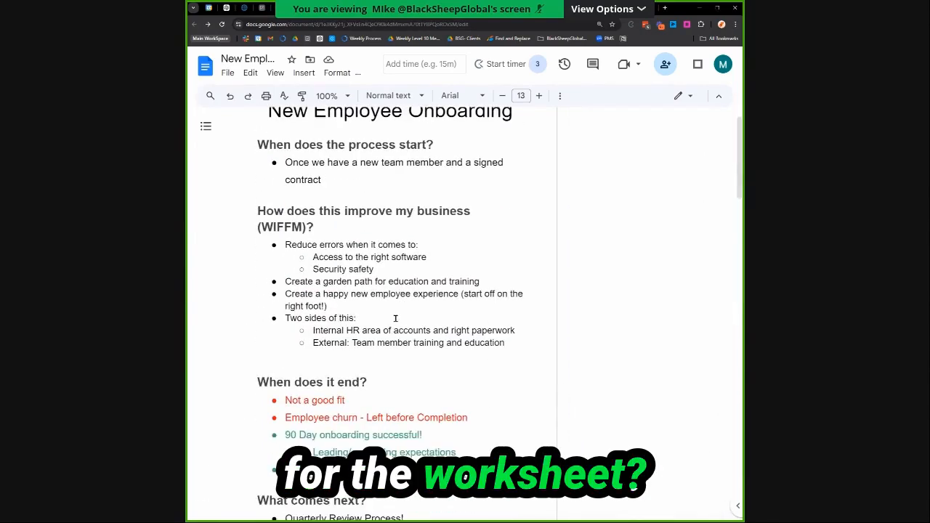
{"action": "scroll", "coordinate": [394, 319], "scroll_direction": "down", "scroll_amount": 12}
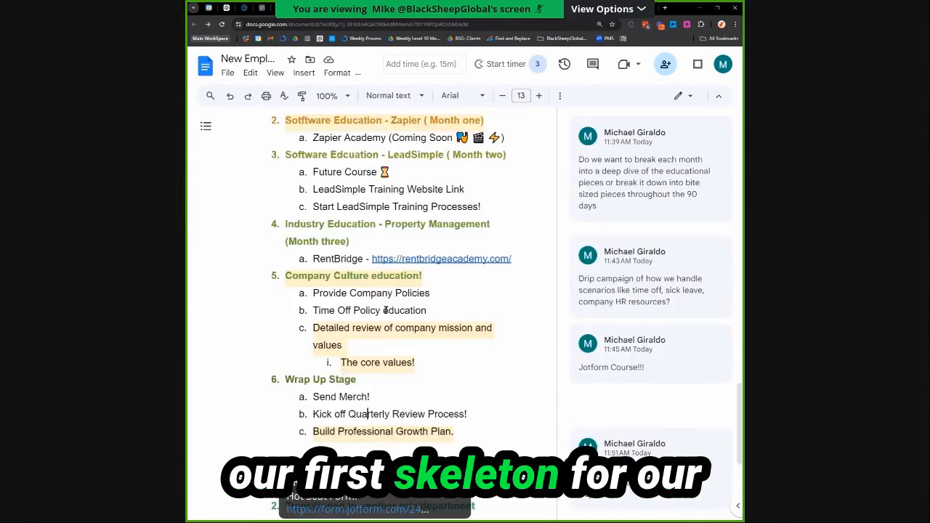
{"action": "scroll", "coordinate": [370, 295], "scroll_direction": "down", "scroll_amount": 4}
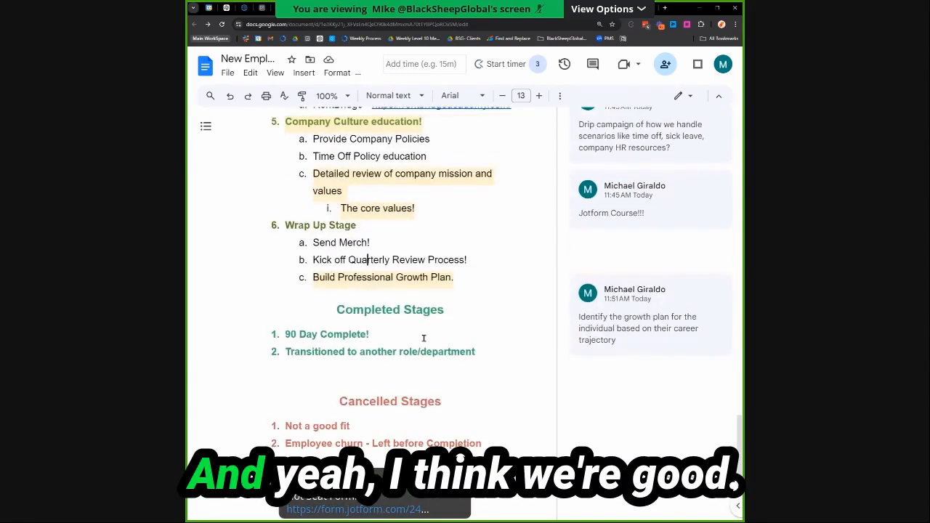
{"action": "scroll", "coordinate": [423, 338], "scroll_direction": "up", "scroll_amount": 15}
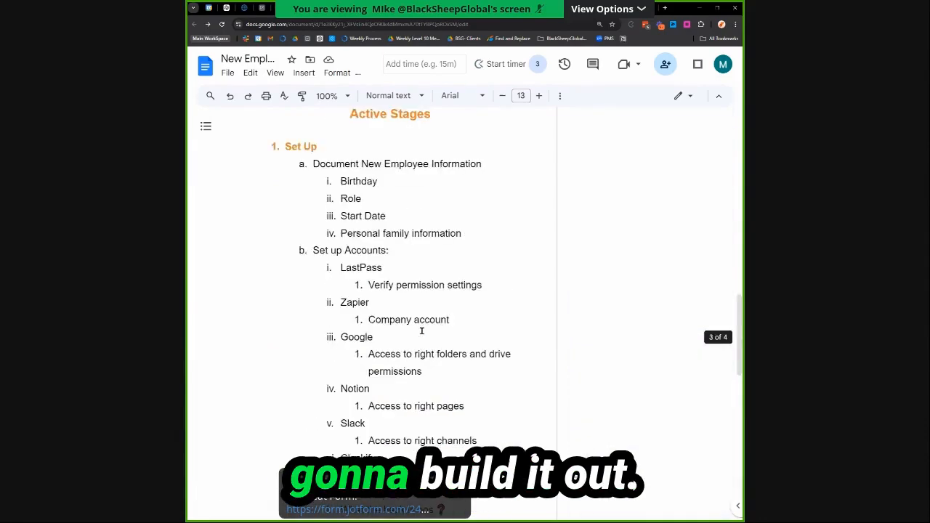
{"action": "scroll", "coordinate": [421, 331], "scroll_direction": "up", "scroll_amount": 3}
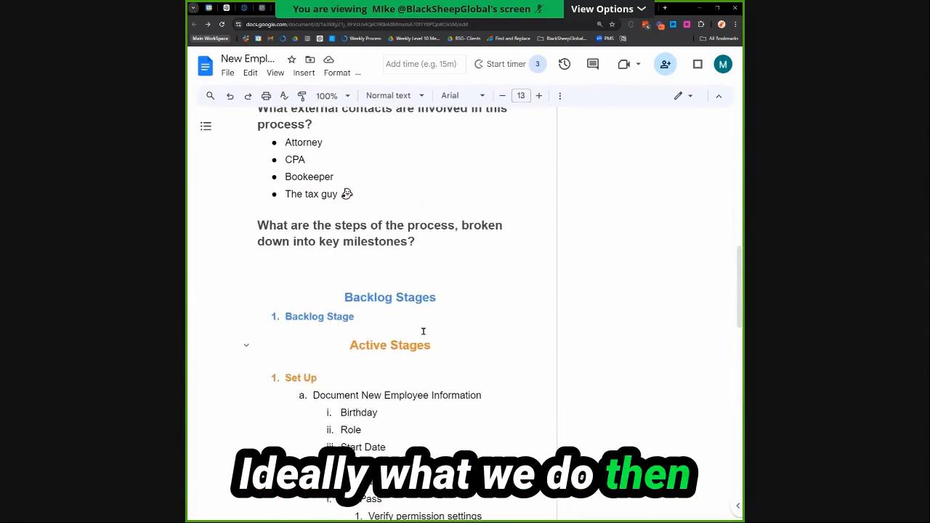